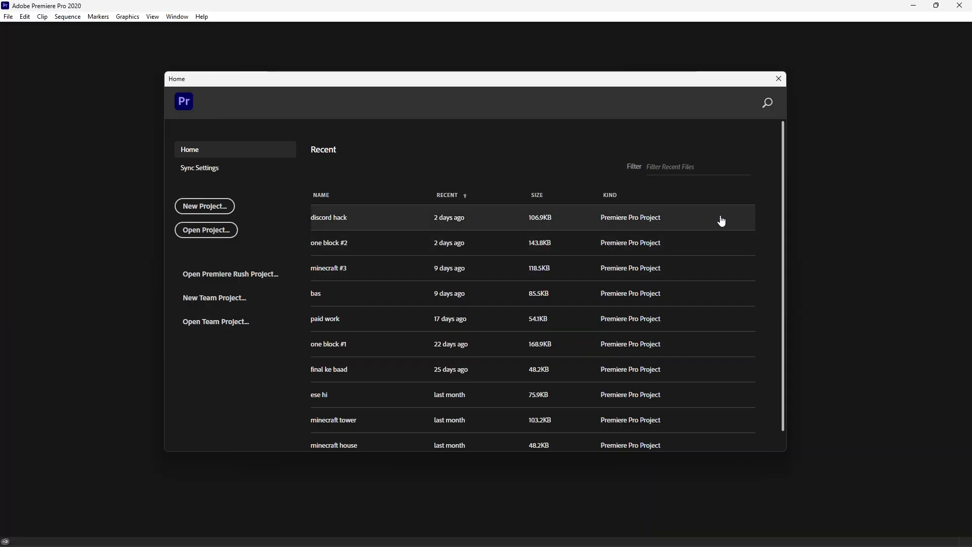
Create a new project called 'tutorial beatsync' in the PREMIER PRO PROJECT FILE folder.
left_click(216, 211)
type("tutorial beatsync")
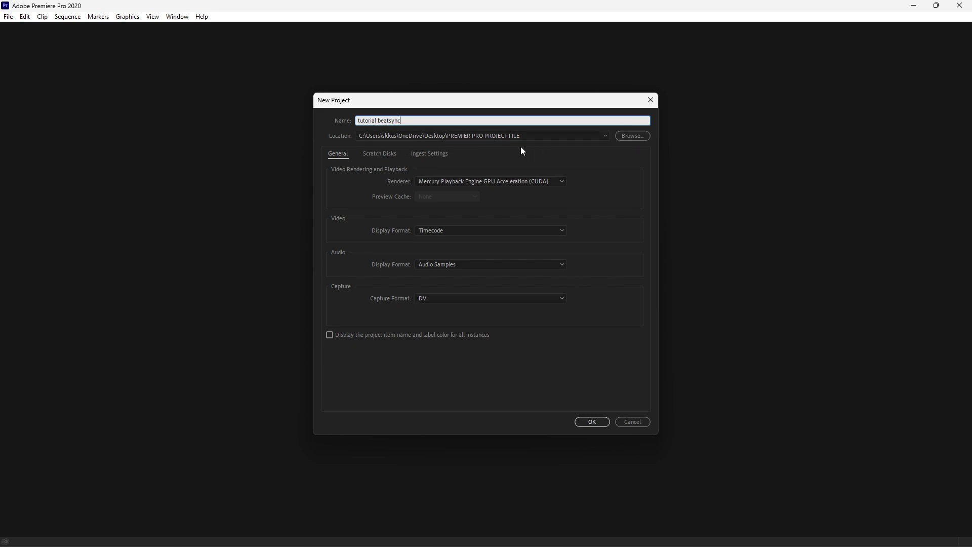
left_click(592, 422)
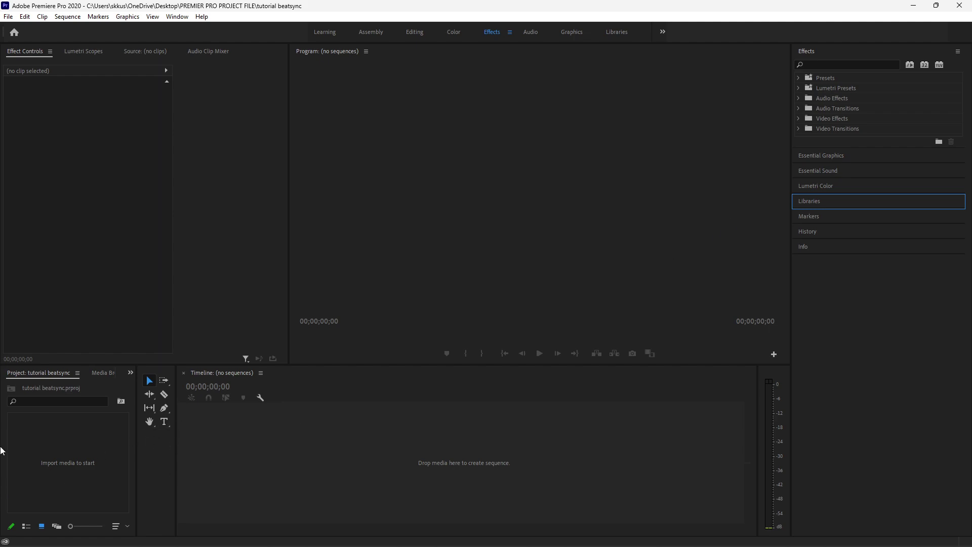
Import the Kaala Chasma MP3 from the Downloads folder into the project bin.
double_click(99, 473)
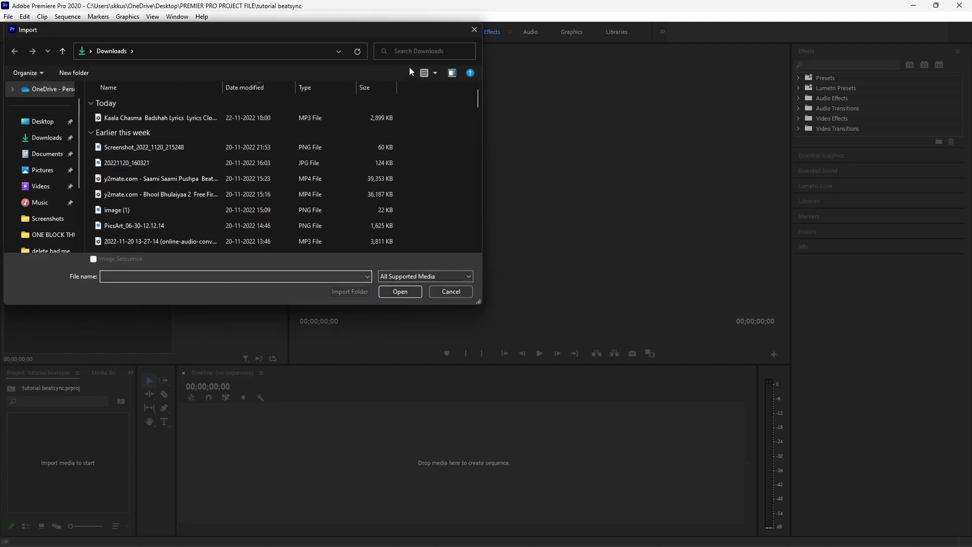
left_click(474, 29)
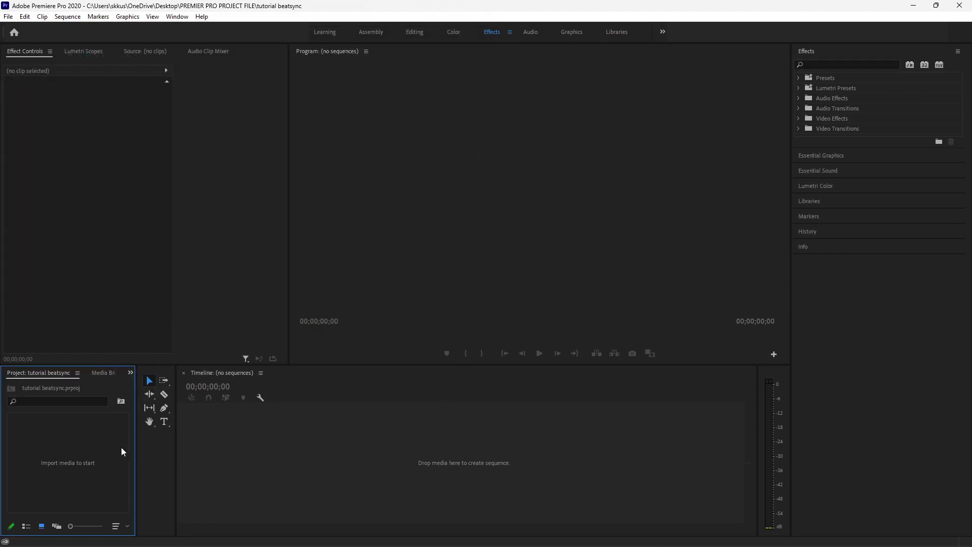
double_click(99, 471)
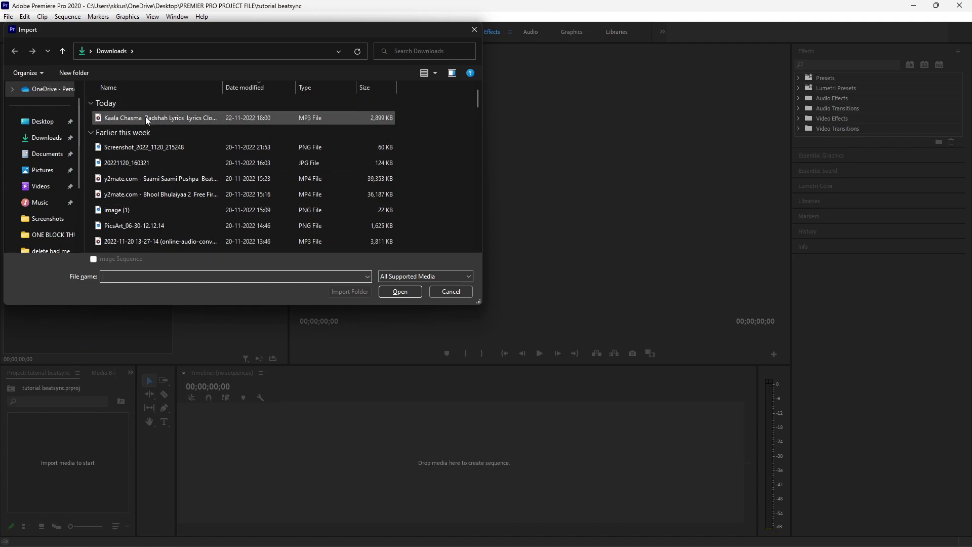
double_click(147, 119)
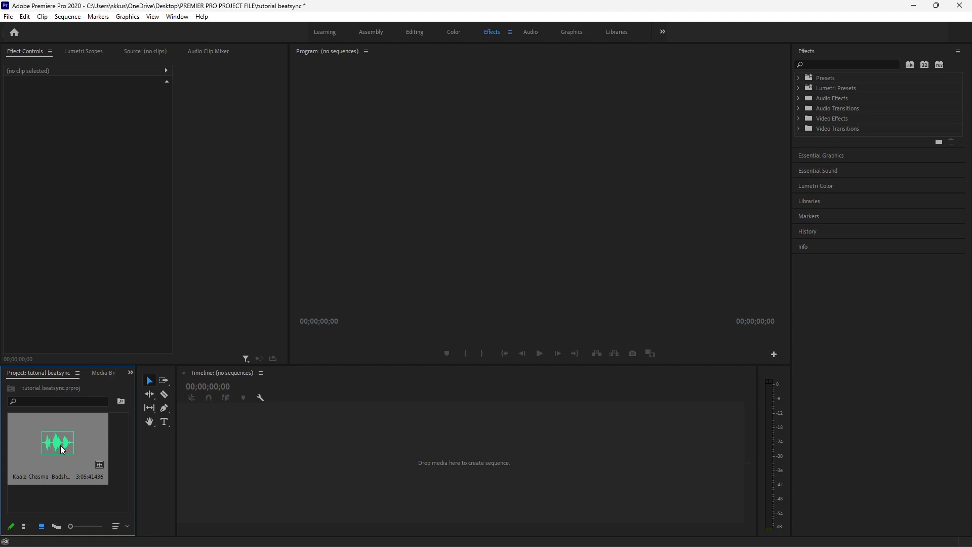
Drop the Kaala Chasma song into the timeline as a new sequence and enlarge the timeline panel.
left_click_drag(62, 448, 447, 453)
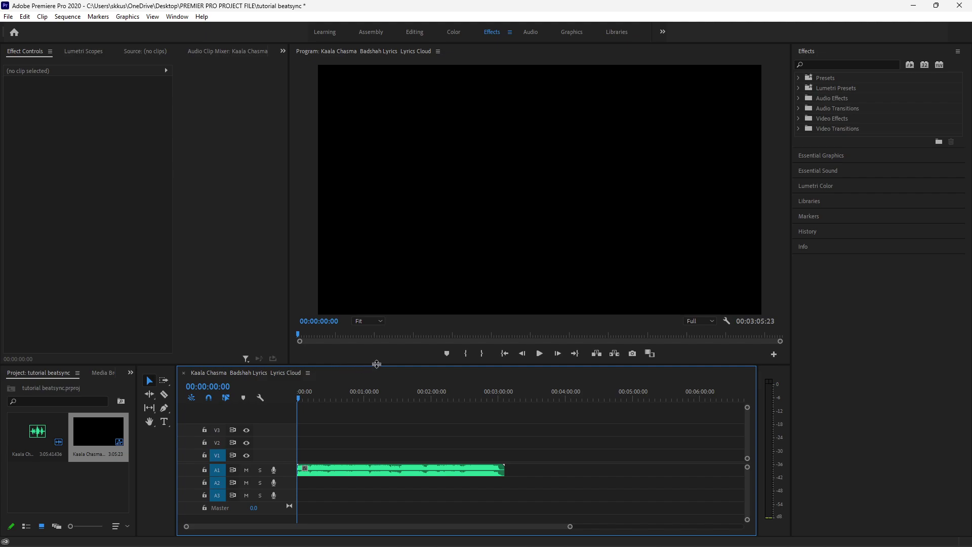
mouse_move(378, 363)
left_mouse_down()
mouse_move(382, 66)
mouse_move(382, 76)
left_mouse_up()
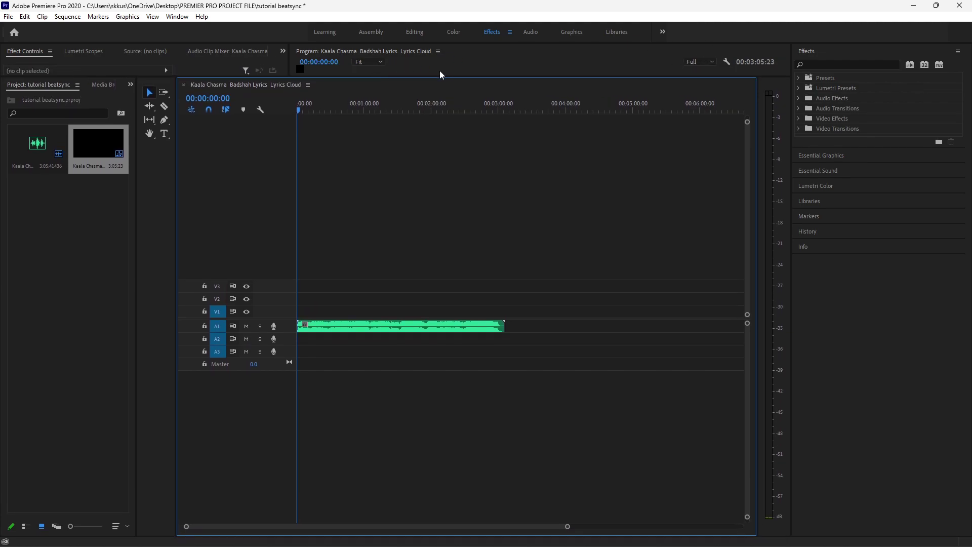
mouse_move(430, 77)
left_mouse_down()
mouse_move(448, 392)
mouse_move(452, 76)
left_mouse_up()
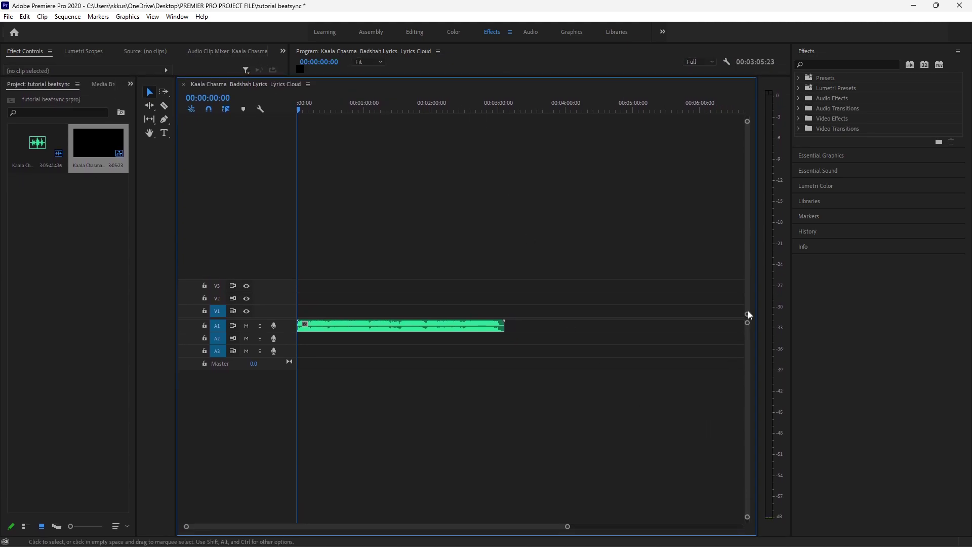
mouse_move(748, 314)
left_mouse_down()
mouse_move(745, 287)
mouse_move(755, 387)
left_mouse_up()
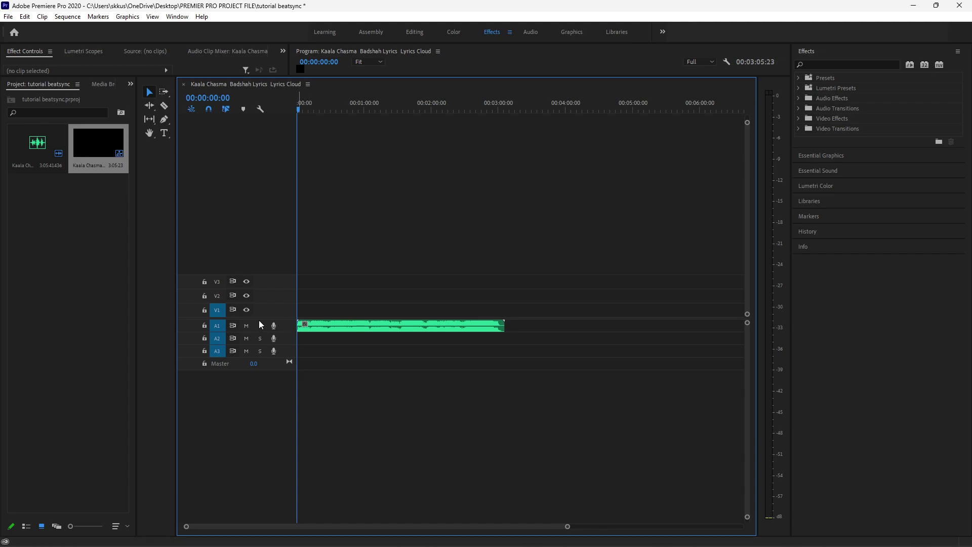
Shrink the video tracks and Audio 2/Audio 3 so A1's song waveform fills the timeline.
left_click_drag(230, 317, 244, 152)
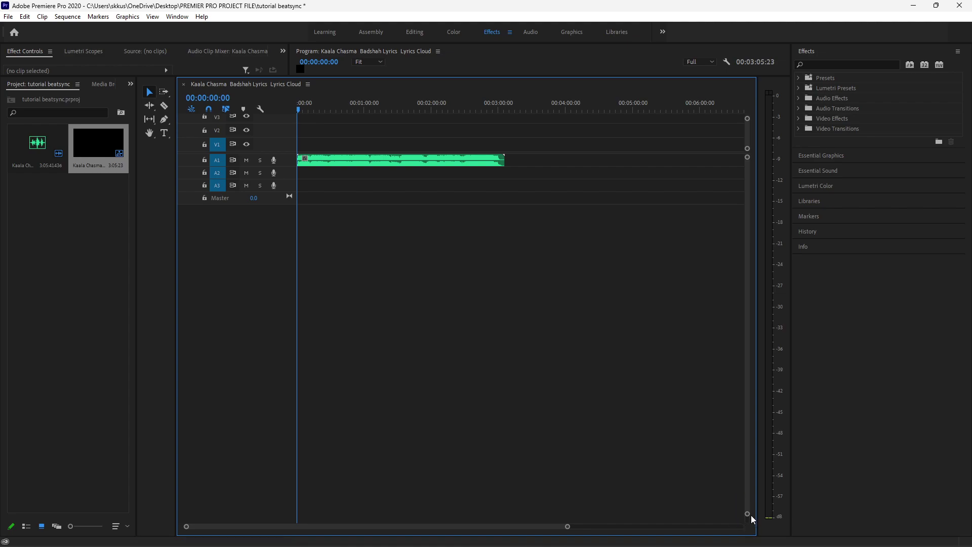
mouse_move(747, 514)
left_mouse_down()
mouse_move(755, 451)
mouse_move(808, 324)
mouse_move(827, 521)
left_mouse_up()
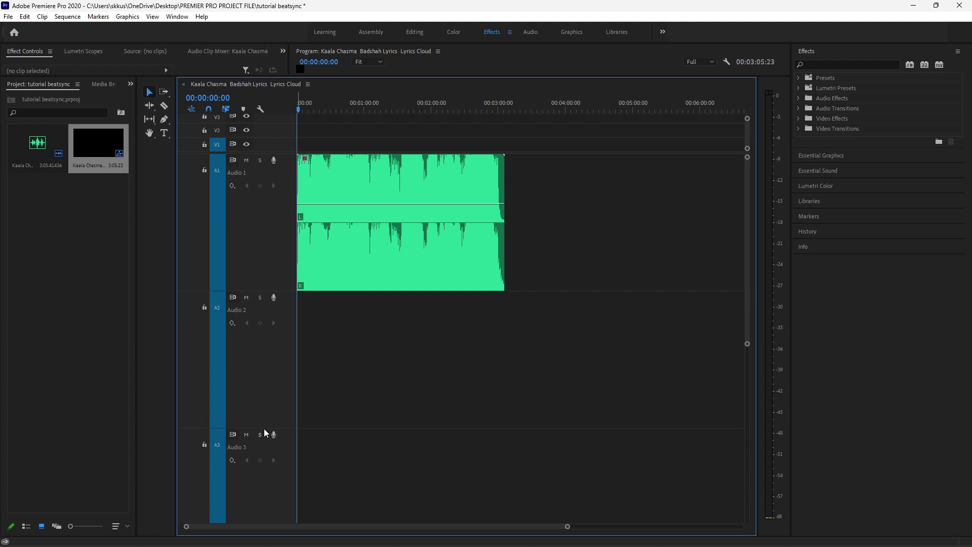
left_click_drag(264, 429, 271, 340)
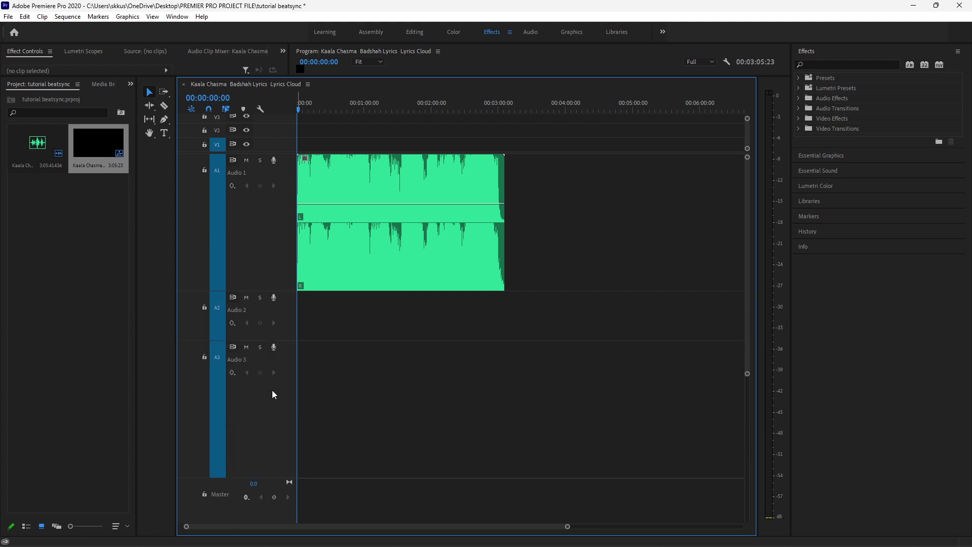
left_click_drag(272, 478, 279, 400)
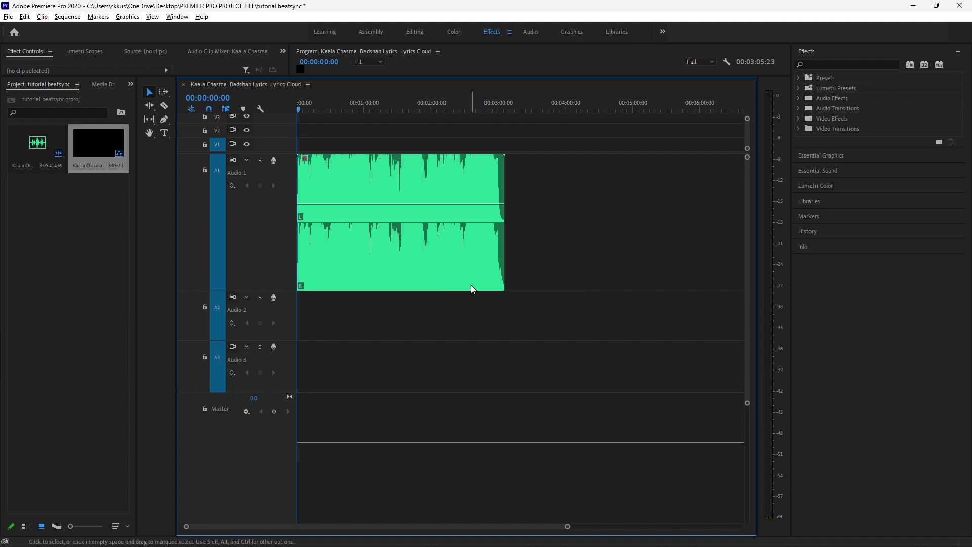
Zoom the timeline onto the song's first fifteen seconds and scrub through to hear the beats.
scroll(471, 284, "up", 1)
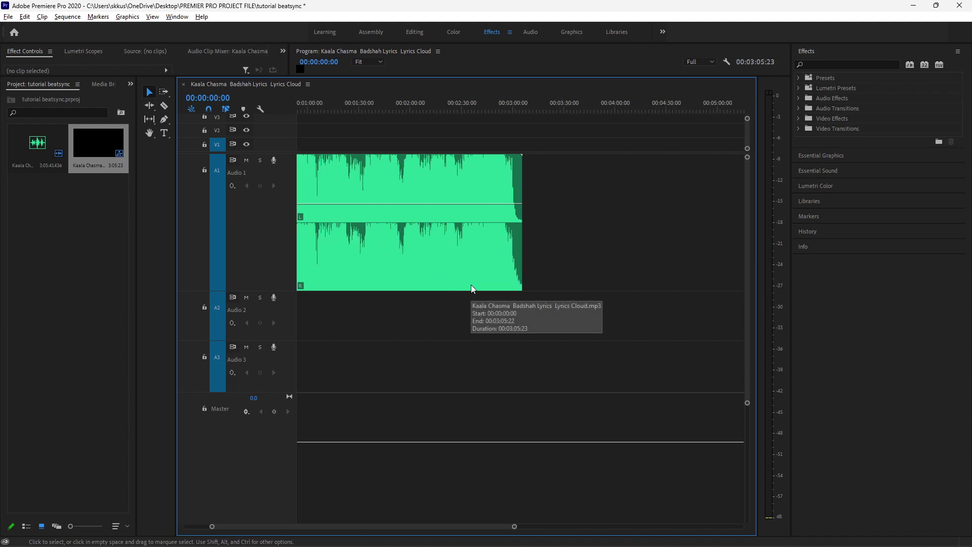
scroll(471, 284, "up", 1)
scroll(470, 284, "up", 1)
scroll(471, 285, "up", 1)
scroll(471, 284, "up", 1)
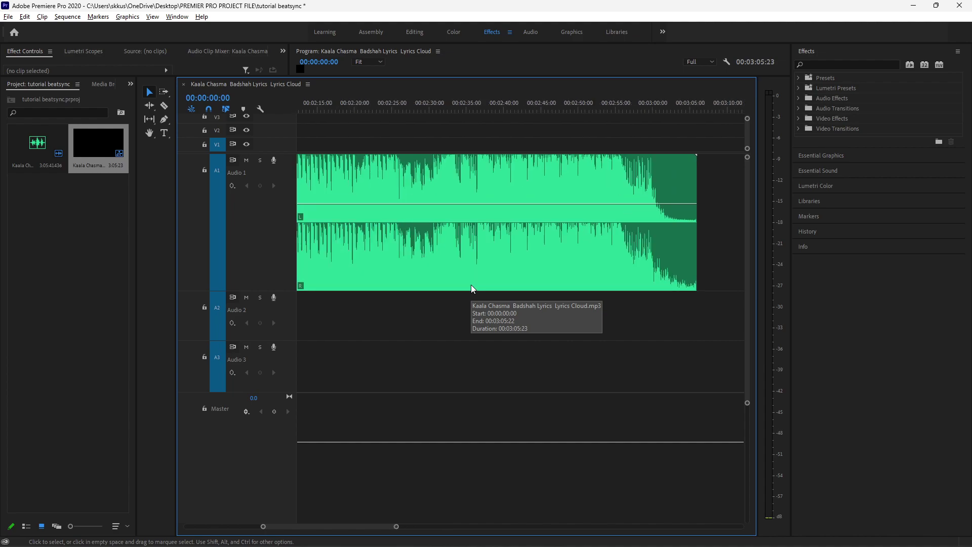
scroll(471, 289, "up", 1)
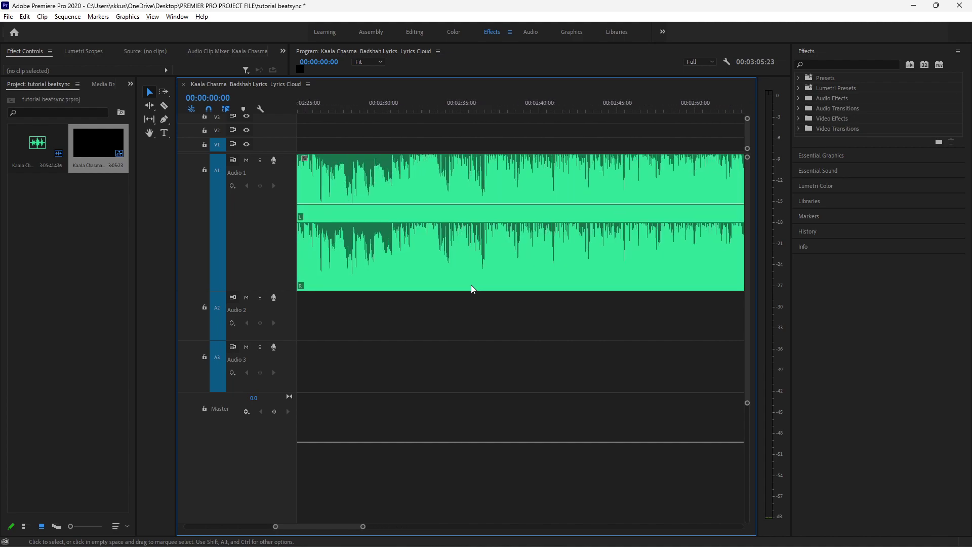
scroll(470, 285, "up", 1)
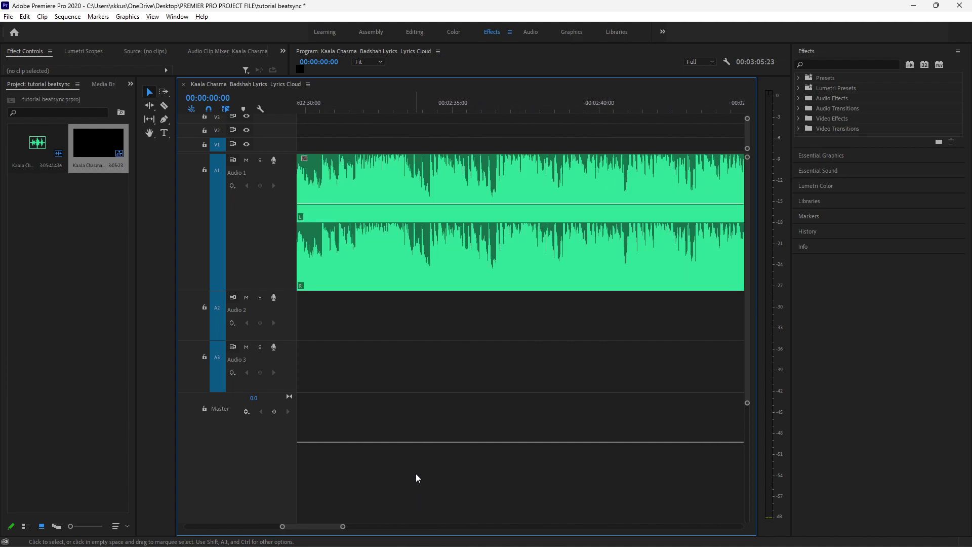
scroll(432, 451, "up", 2)
scroll(432, 451, "up", 2)
scroll(433, 451, "up", 2)
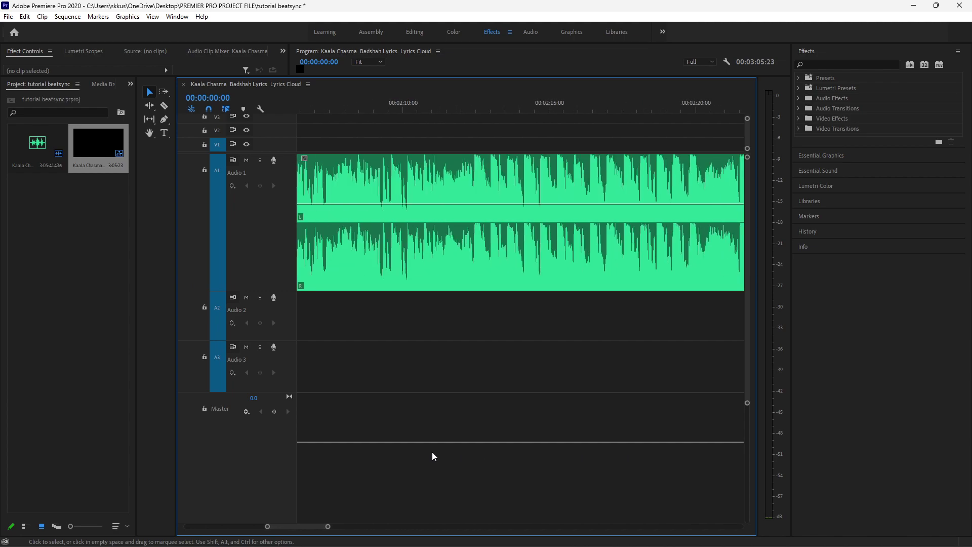
scroll(433, 451, "up", 2)
scroll(433, 452, "up", 1)
scroll(432, 452, "up", 1)
scroll(433, 451, "up", 1)
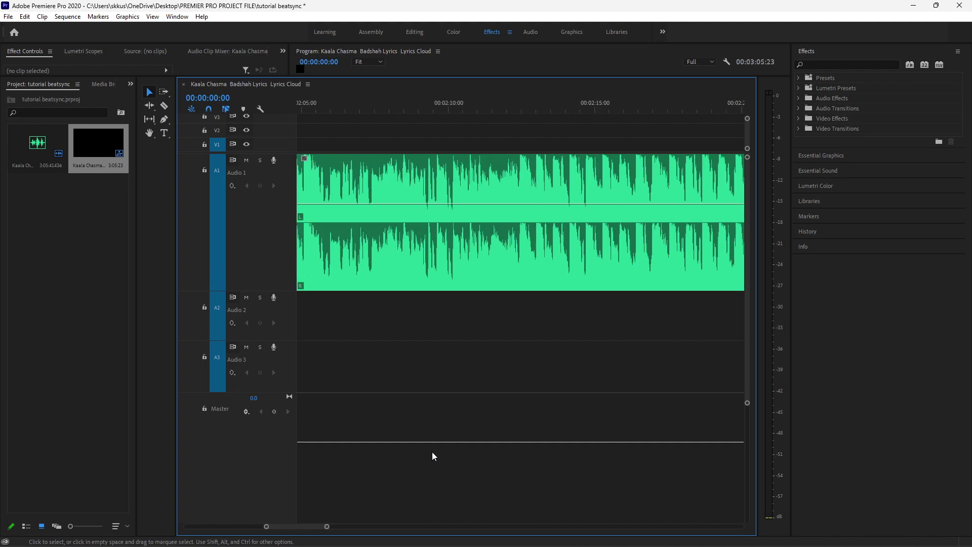
scroll(432, 451, "up", 1)
left_click_drag(304, 527, 182, 528)
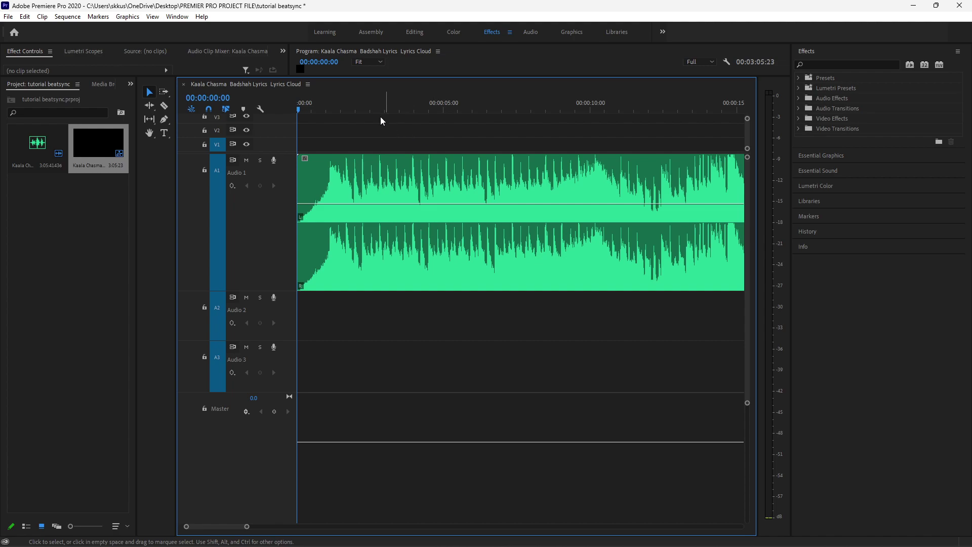
mouse_move(331, 103)
left_mouse_down()
mouse_move(541, 106)
mouse_move(297, 121)
left_mouse_up()
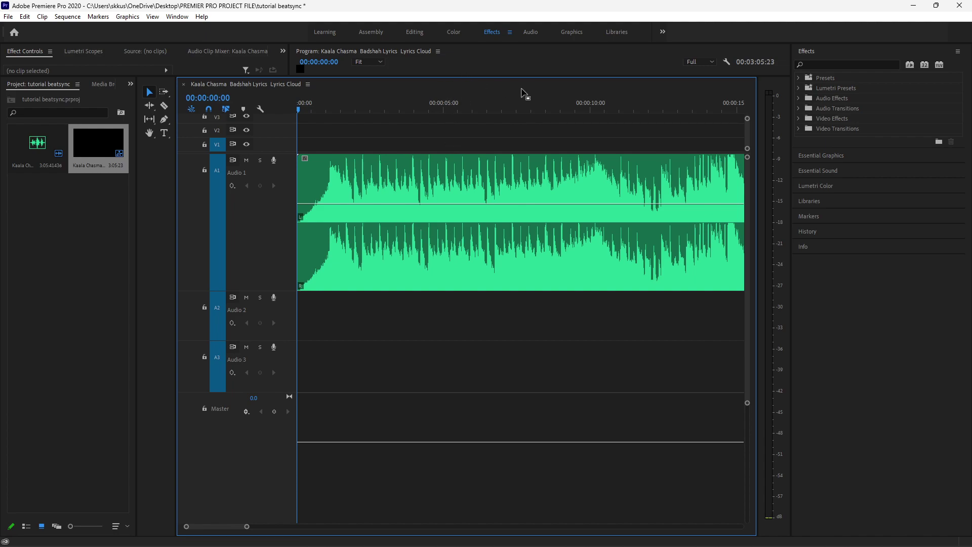
Play the song's opening, then bring the playhead back to the start.
key("space")
key("space")
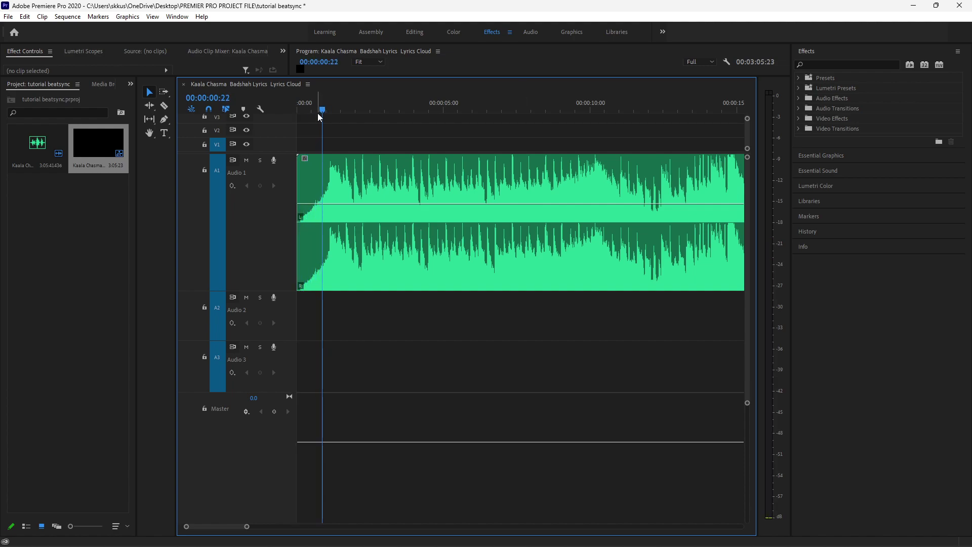
key("Home")
key("space")
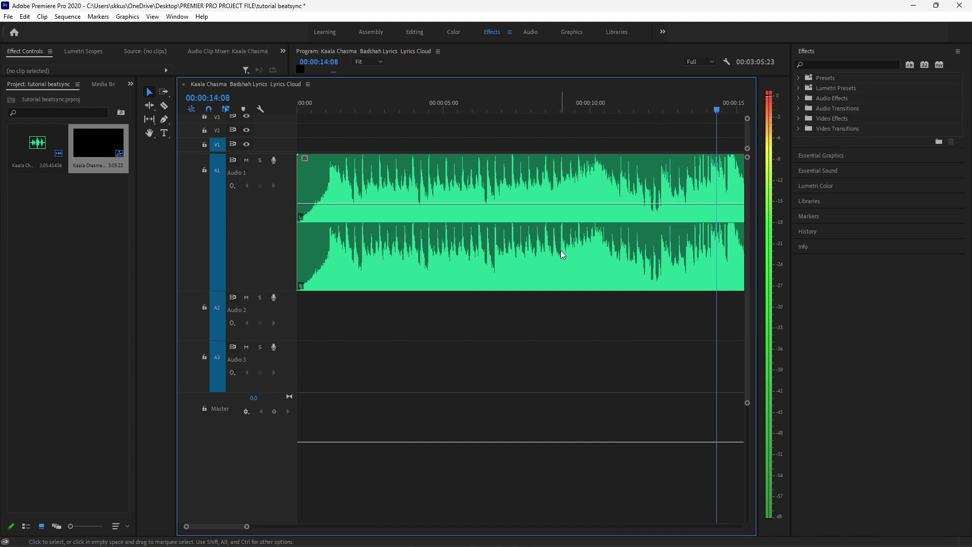
key("space")
scroll(491, 271, "up", 2)
scroll(490, 272, "up", 2)
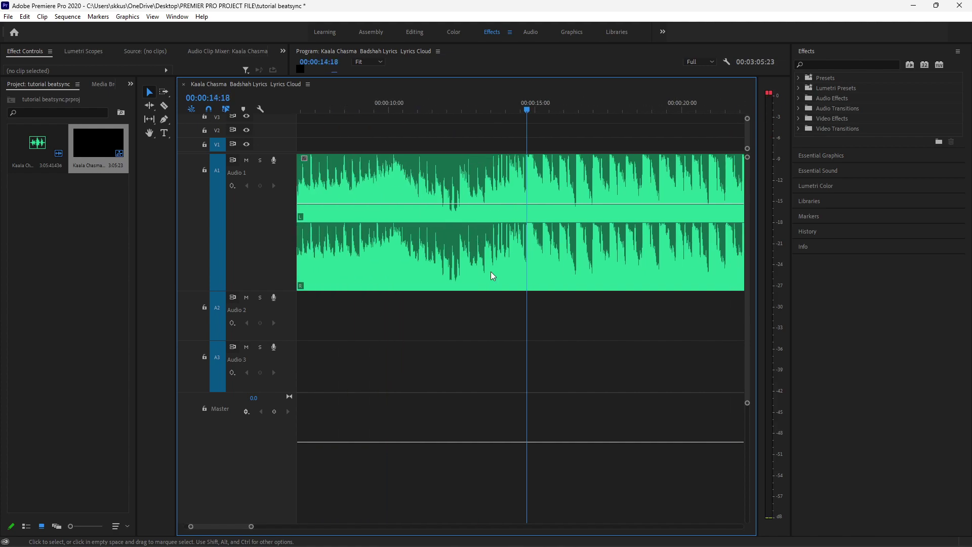
scroll(490, 271, "up", 2)
scroll(491, 271, "up", 3)
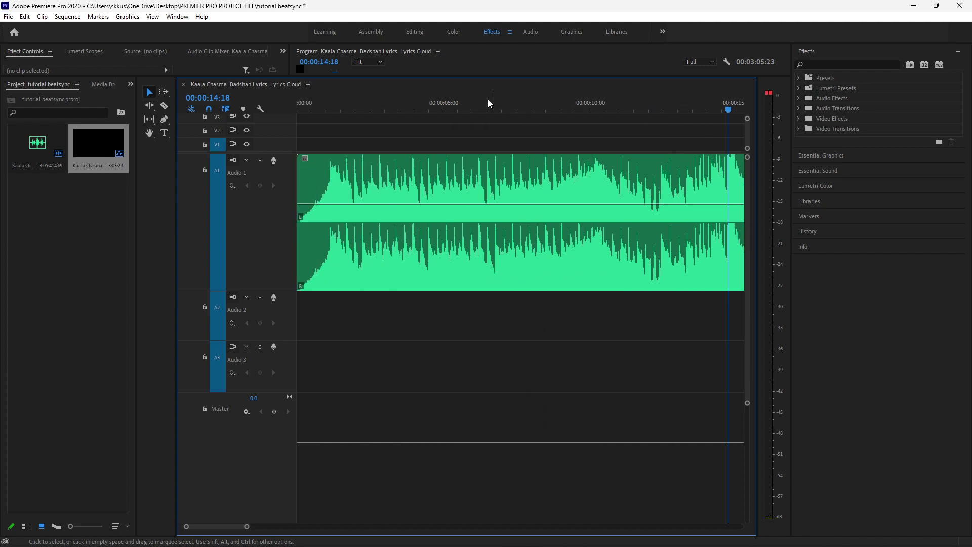
left_click_drag(328, 104, 295, 134)
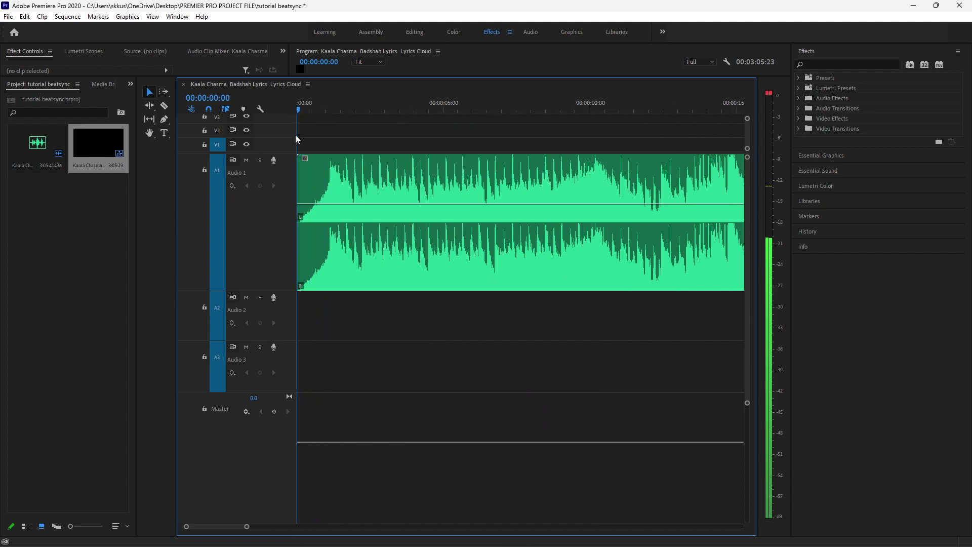
Replay from the beginning and park the playhead on the beat at 00:00:08:11.
key("space")
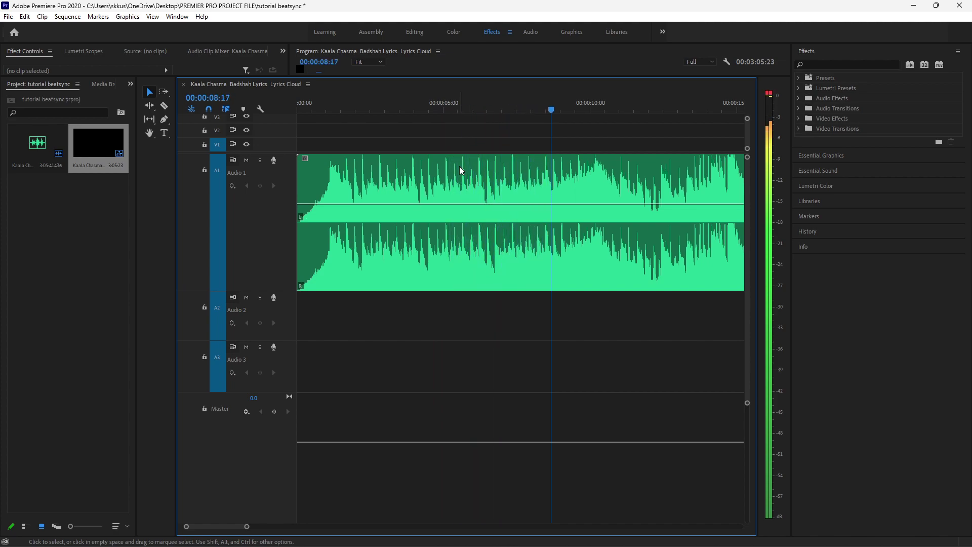
key("space")
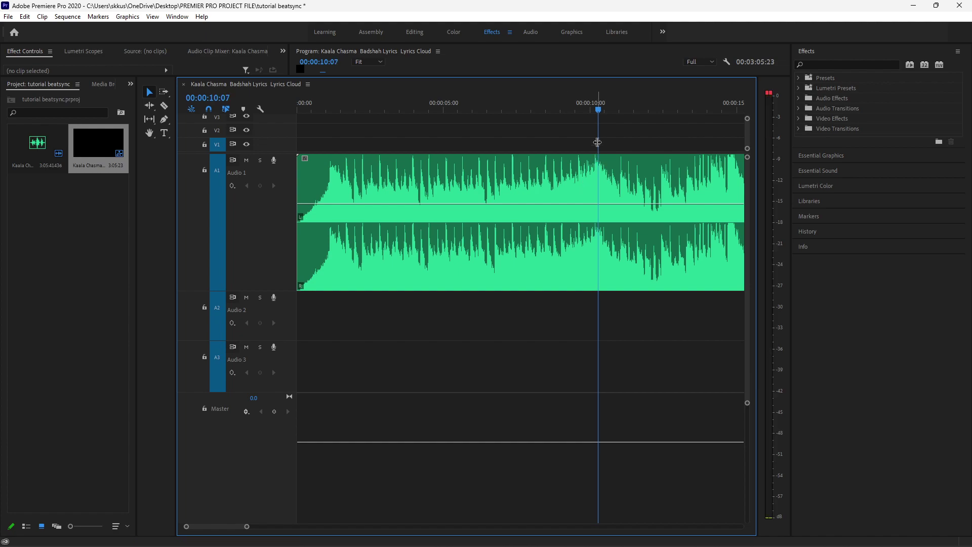
left_click_drag(550, 109, 546, 115)
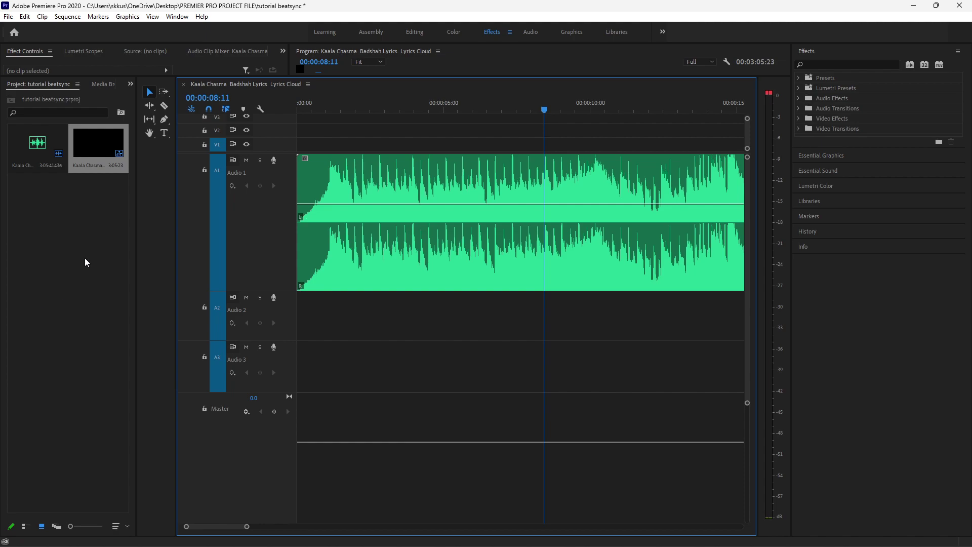
Open the Import dialog with Ctrl+I, showing the Downloads folder.
double_click(74, 296)
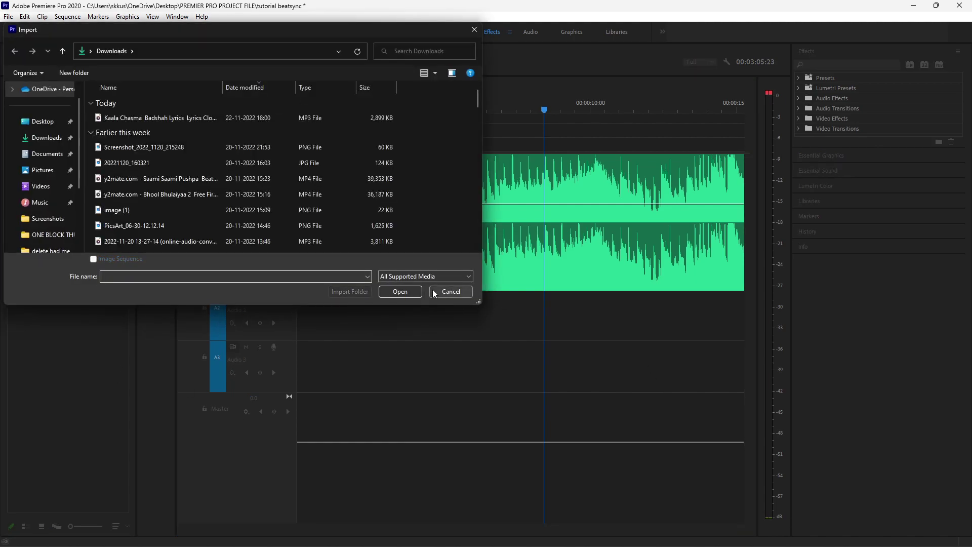
left_click(448, 291)
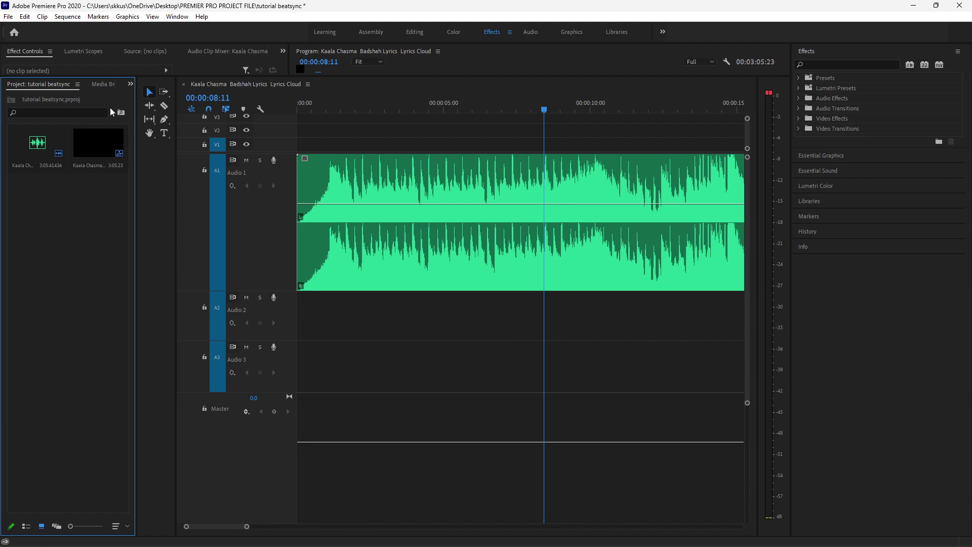
key("ctrl+i")
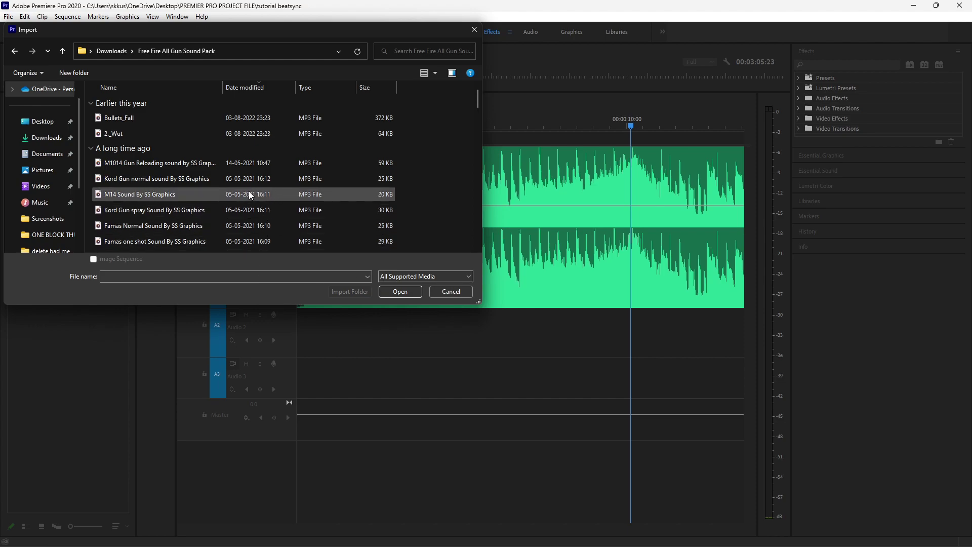
Find 'd gun' in the Free Fire gun sound pack and import it.
mouse_move(698, 540)
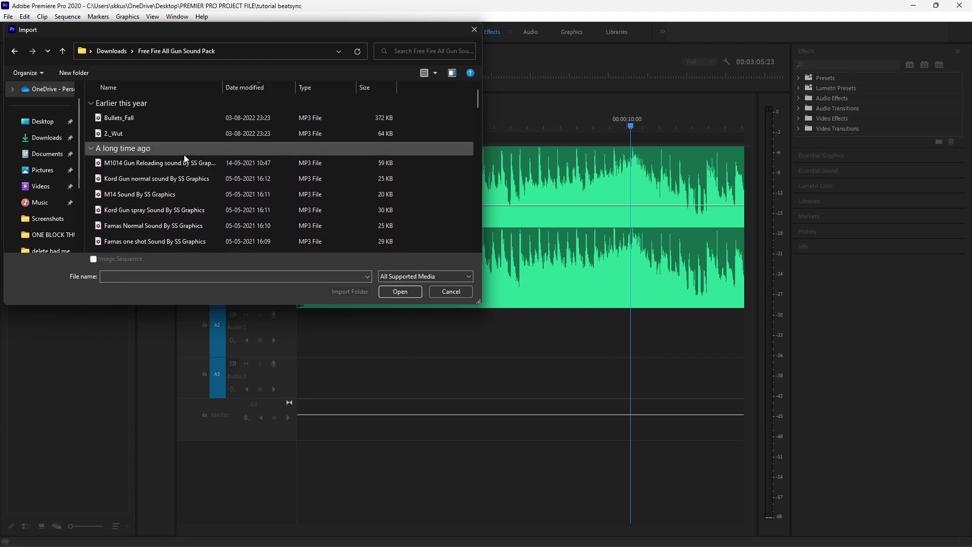
scroll(185, 156, "down", 1)
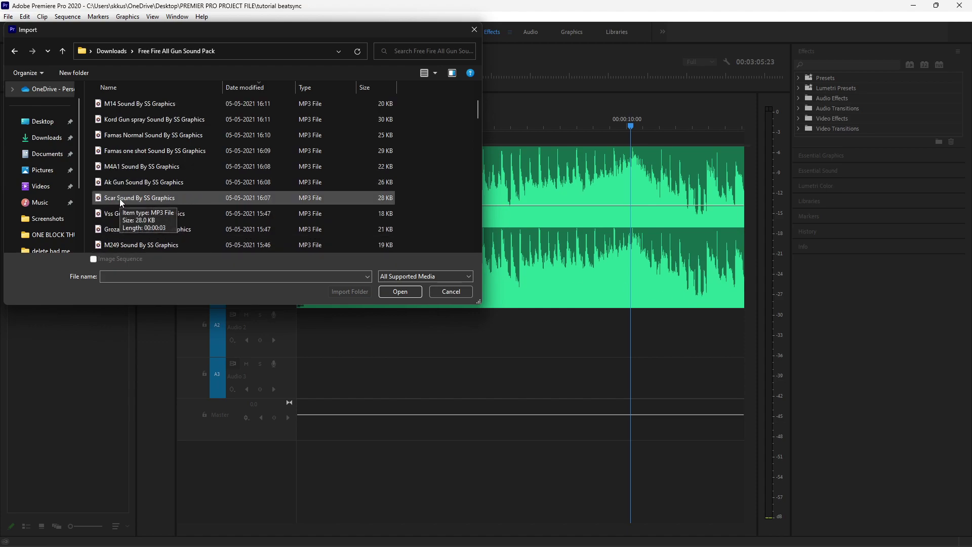
scroll(145, 183, "down", 1)
scroll(145, 183, "down", 1)
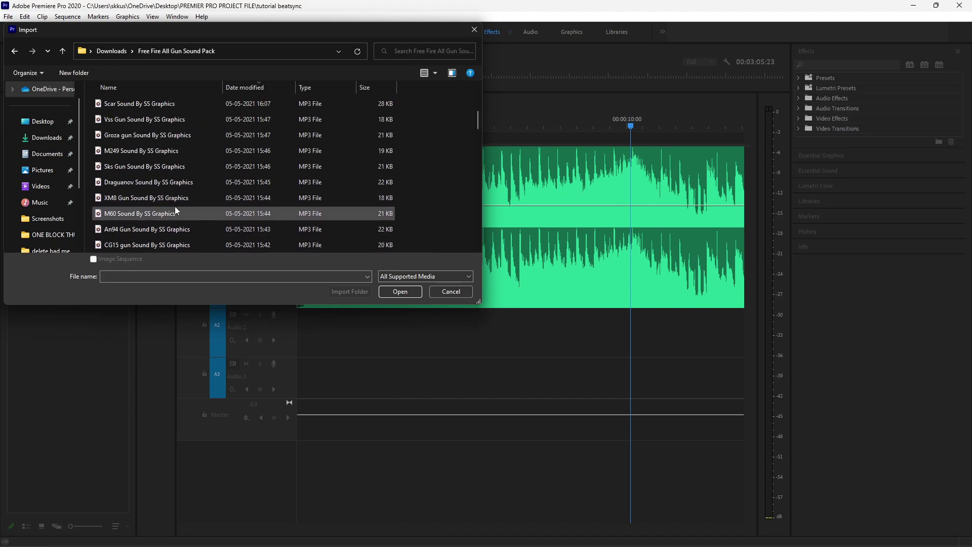
scroll(177, 203, "down", 1)
scroll(187, 187, "down", 2)
scroll(186, 195, "down", 1)
scroll(187, 205, "down", 1)
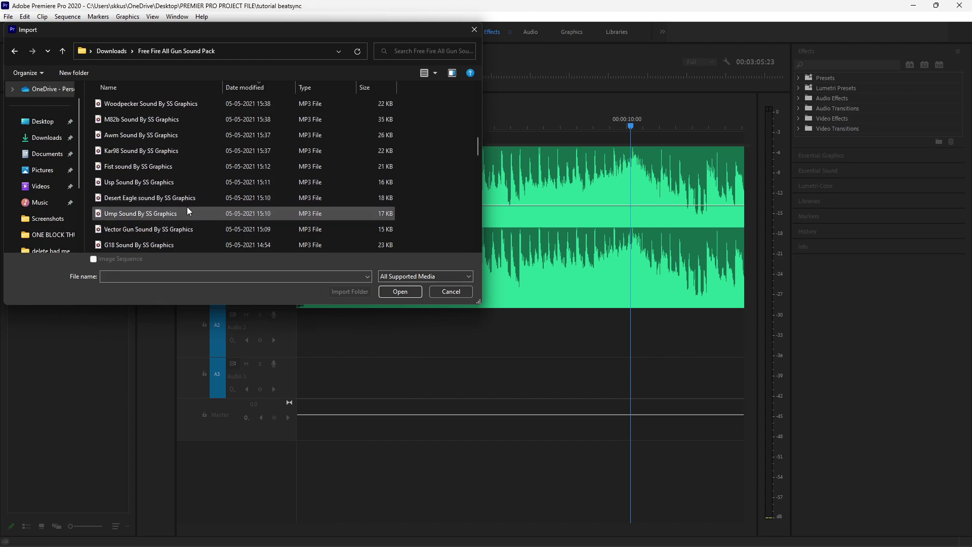
scroll(193, 212, "down", 1)
scroll(192, 203, "up", 1)
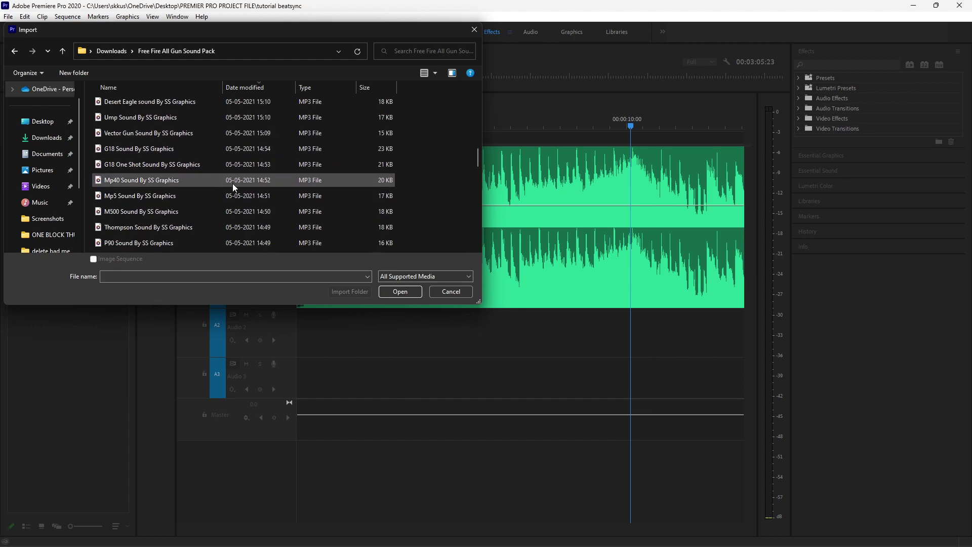
scroll(194, 181, "up", 1)
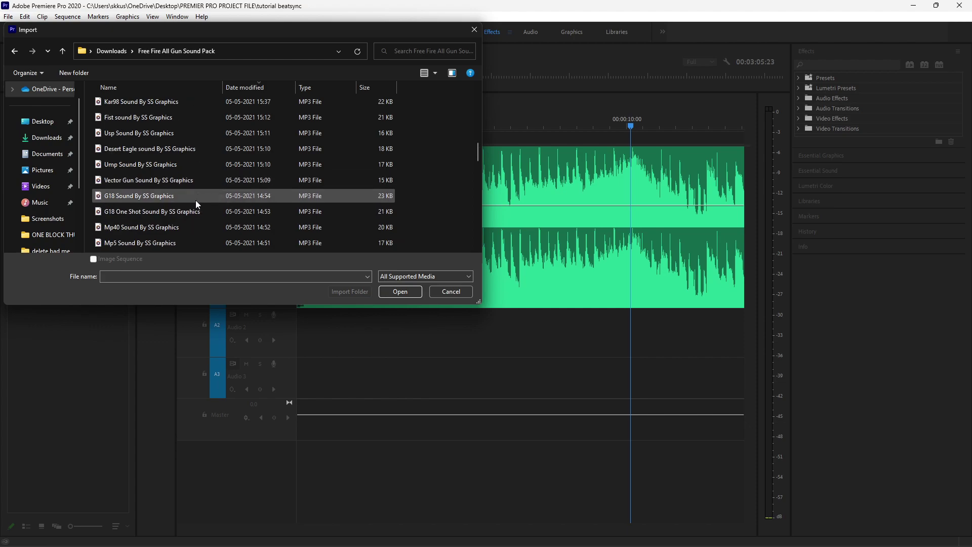
left_click(138, 148)
scroll(193, 151, "down", 1)
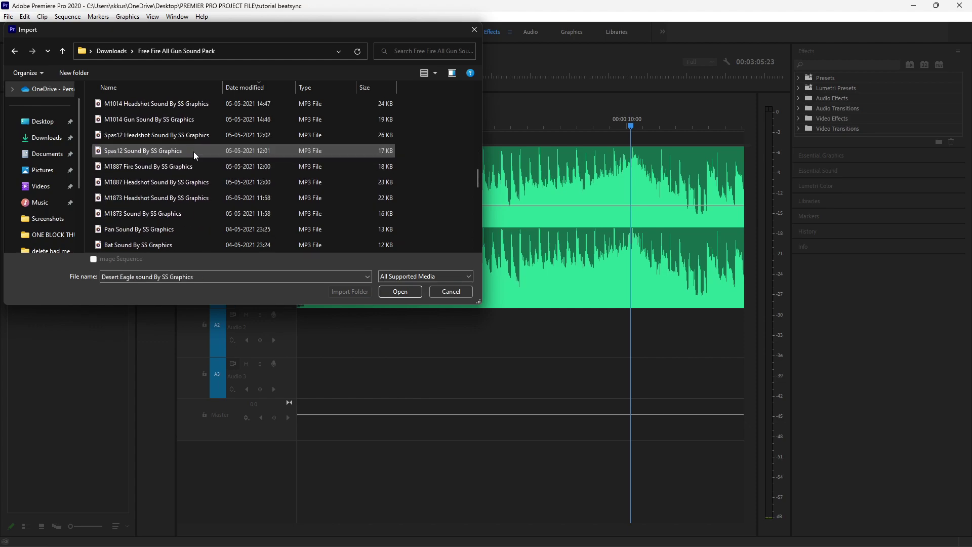
scroll(194, 151, "down", 1)
scroll(194, 150, "down", 1)
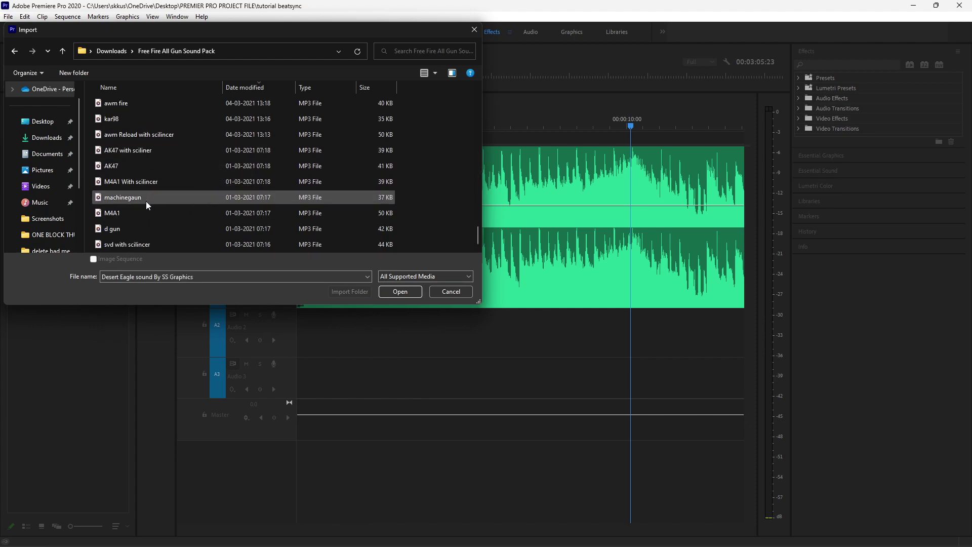
double_click(140, 223)
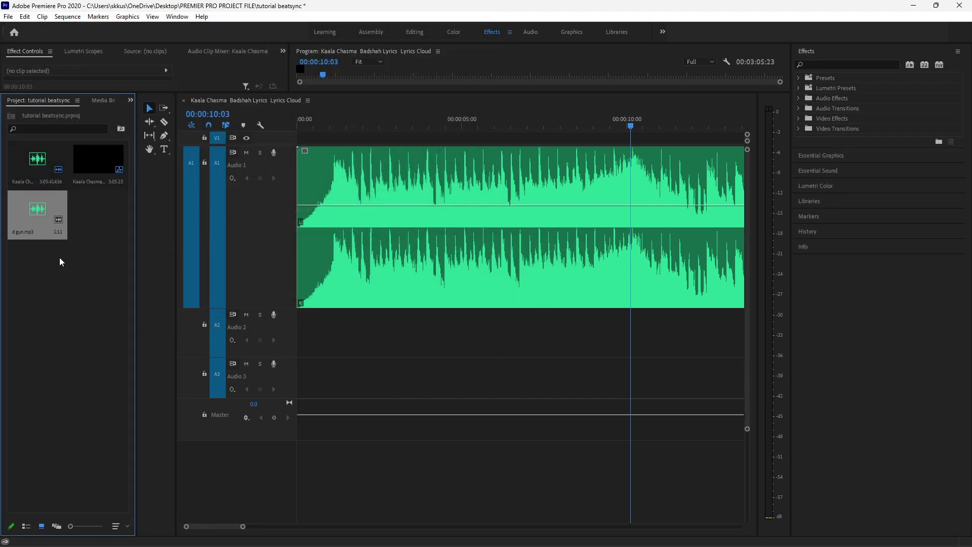
Place d gun.mp3 on Audio 2 near 10 seconds, trim its start and nudge it onto the beat.
left_click_drag(32, 214, 648, 359)
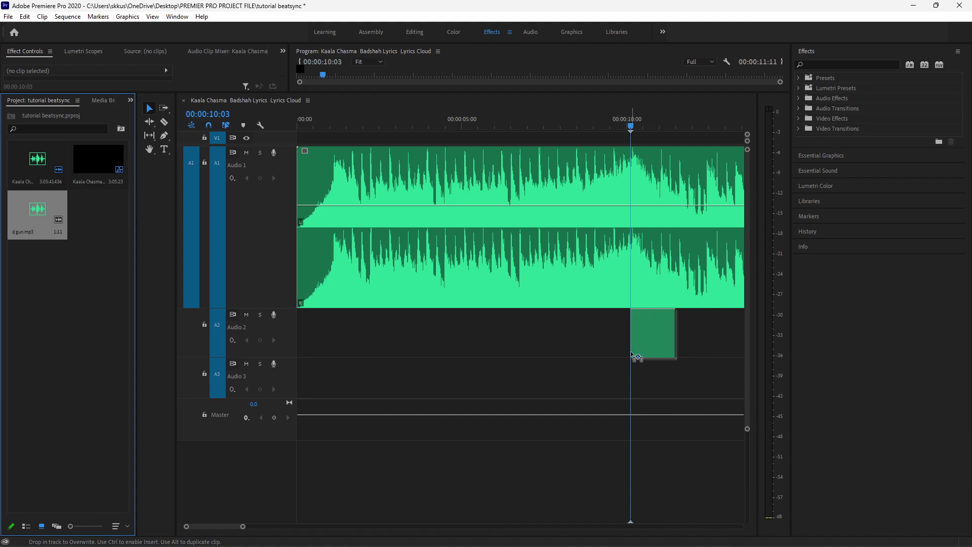
left_click_drag(648, 359, 631, 351)
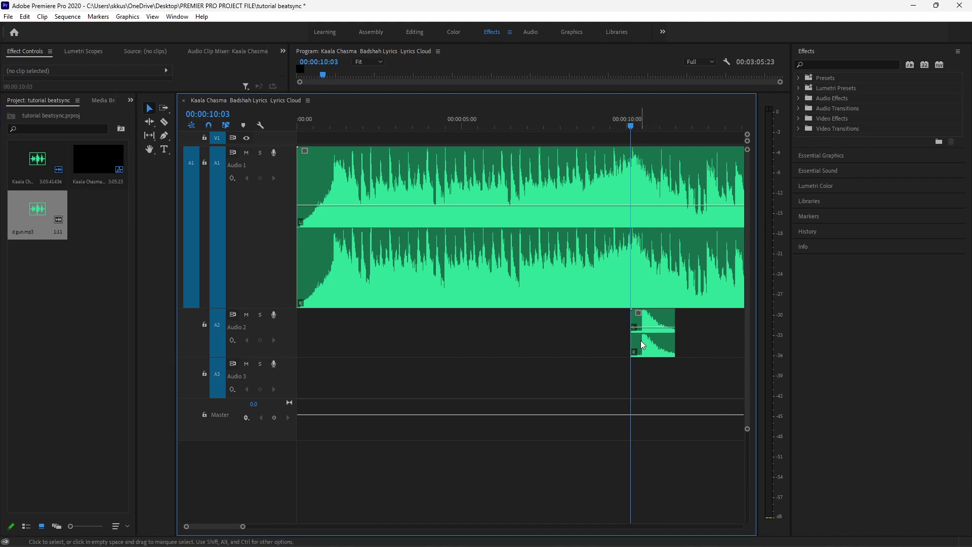
left_click_drag(632, 337, 644, 336)
key("=")
key("=")
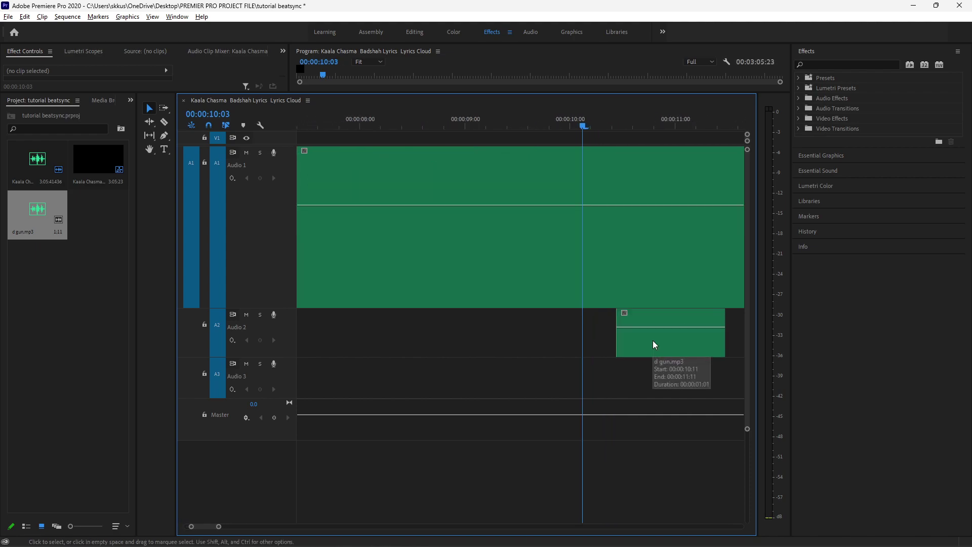
key("=")
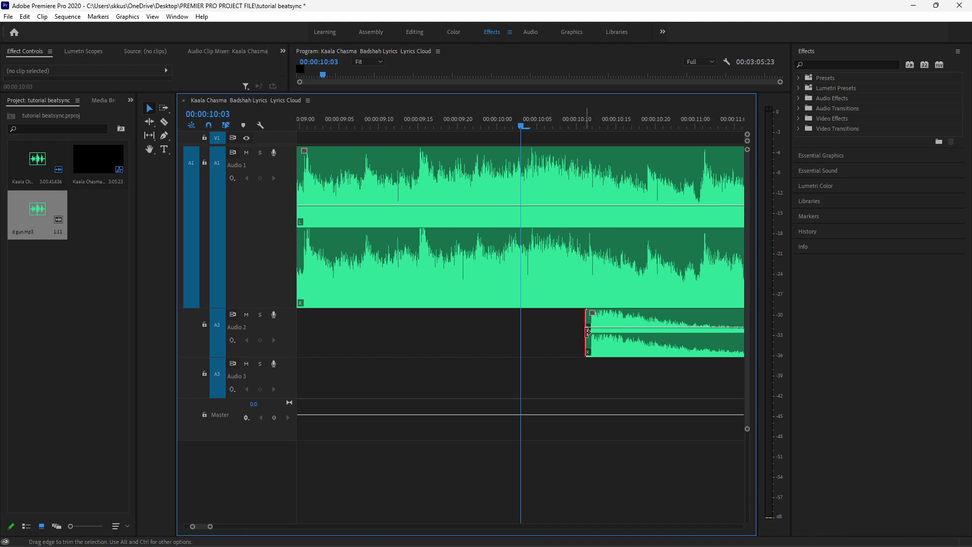
left_click_drag(588, 332, 594, 332)
left_click_drag(658, 336, 606, 337)
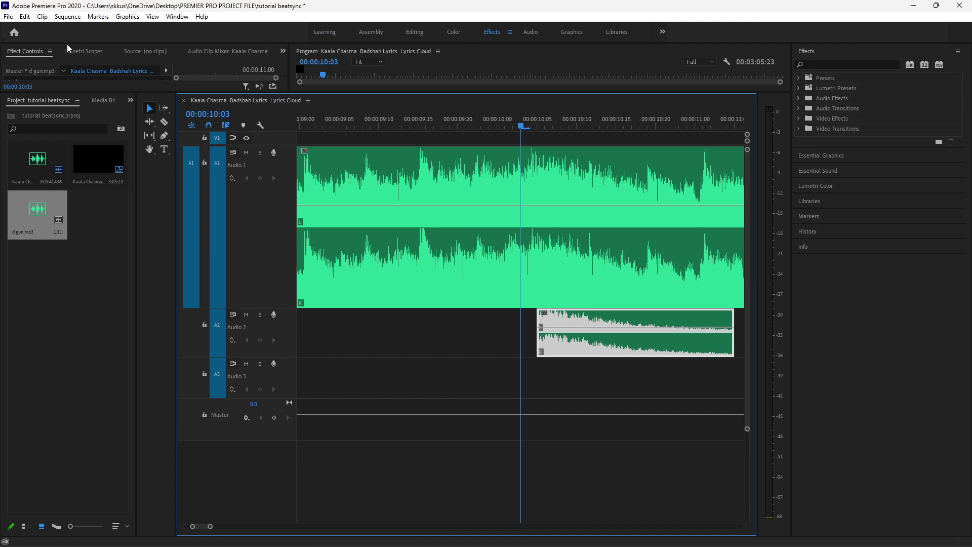
Set the sequence timebase to 60.00 frames/second in Sequence Settings, keeping Custom editing mode.
left_click(64, 17)
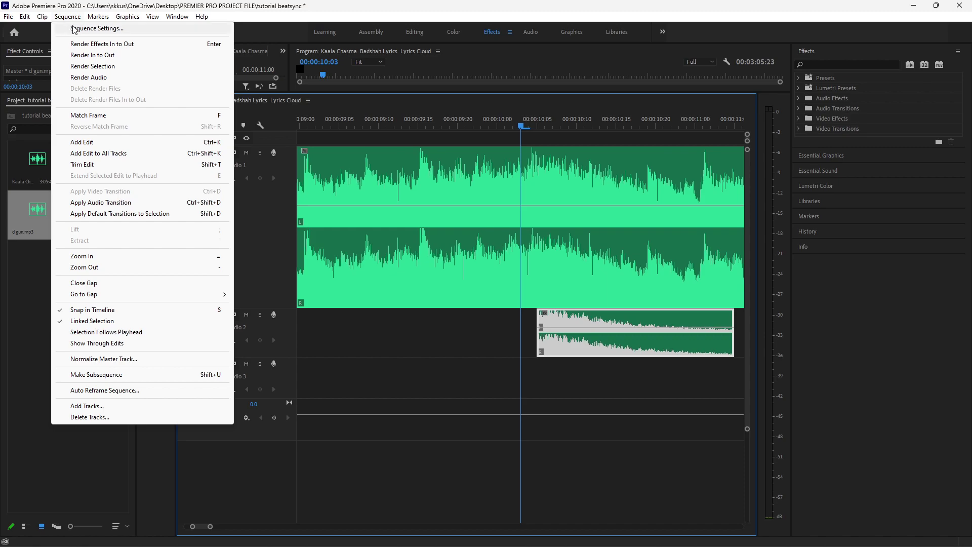
left_click(75, 29)
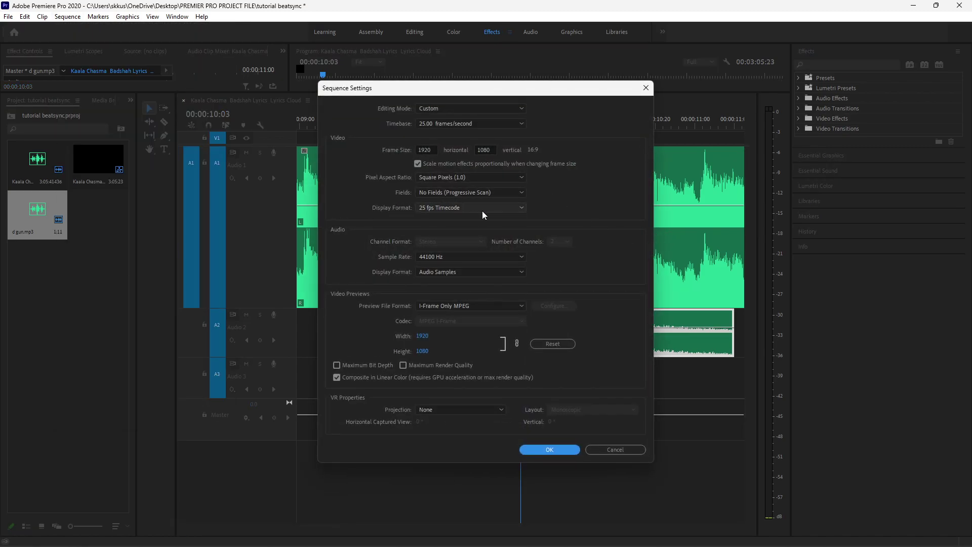
left_click(446, 208)
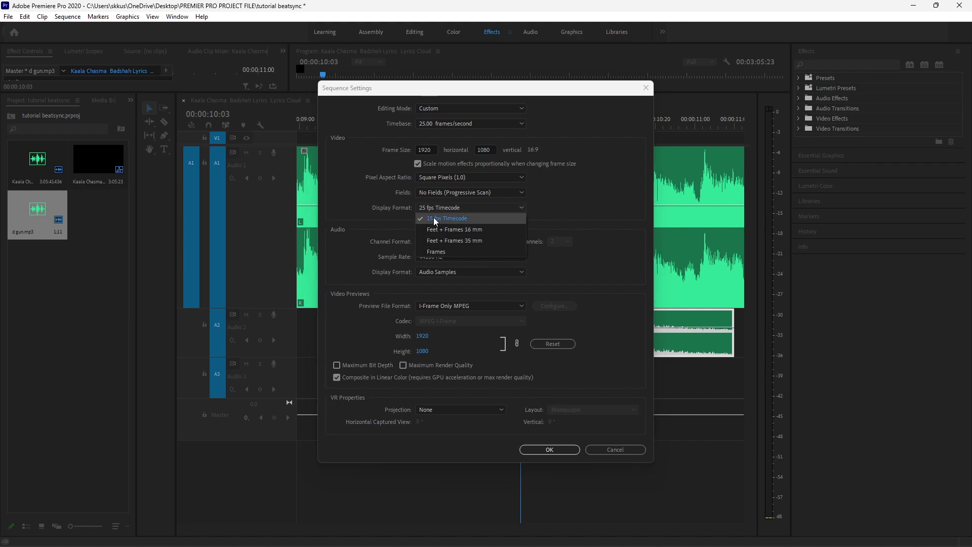
left_click(396, 208)
left_click(439, 123)
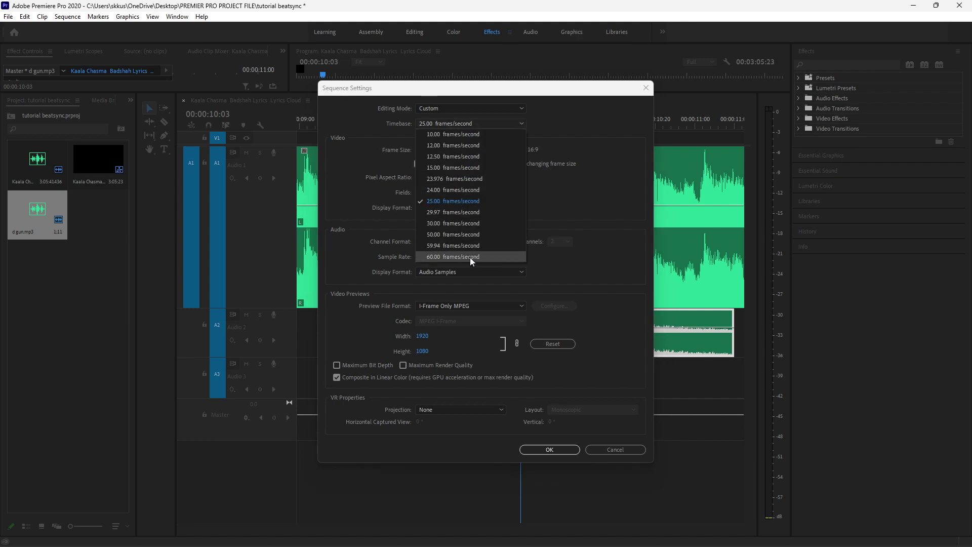
left_click(441, 256)
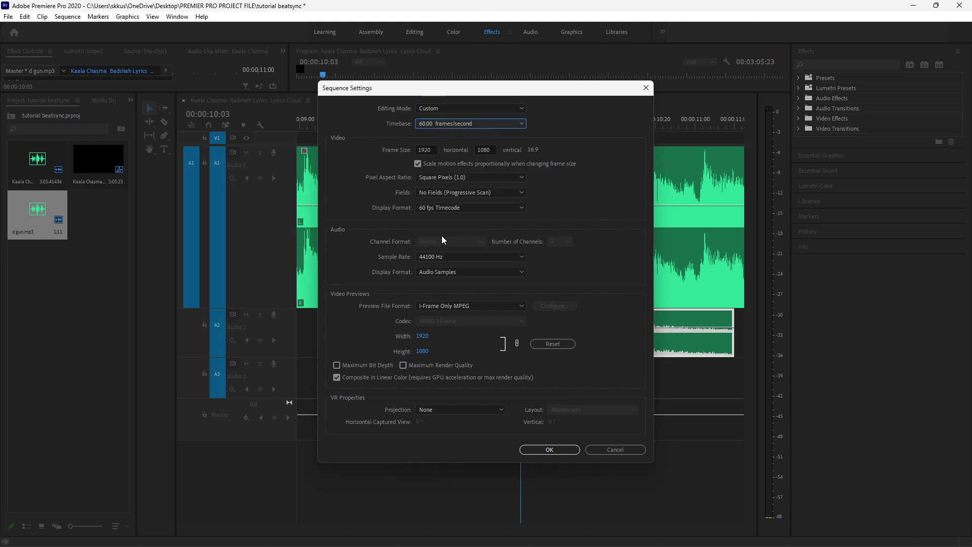
left_click(439, 110)
left_click(438, 109)
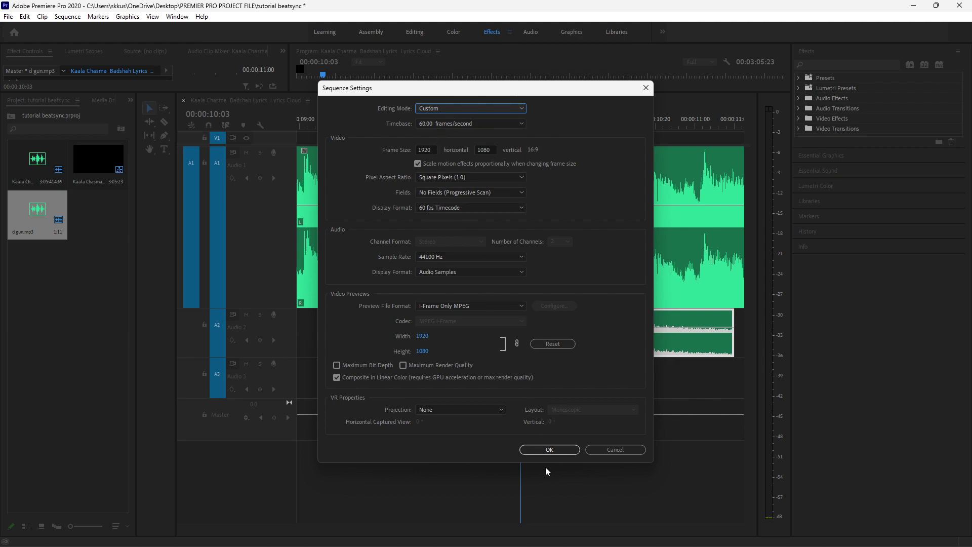
left_click(547, 449)
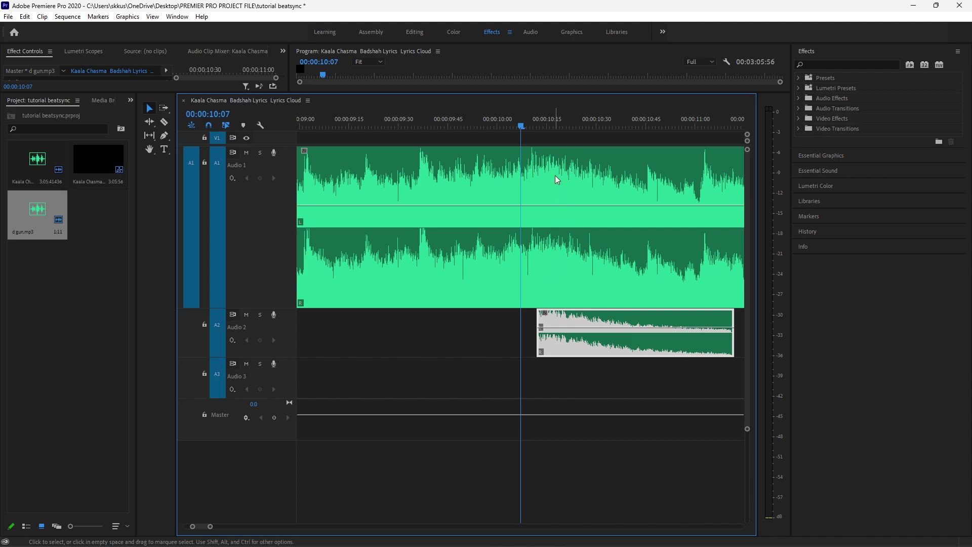
Zoom in and move the d gun clip on Audio 2 one frame earlier.
scroll(548, 268, "up", 3)
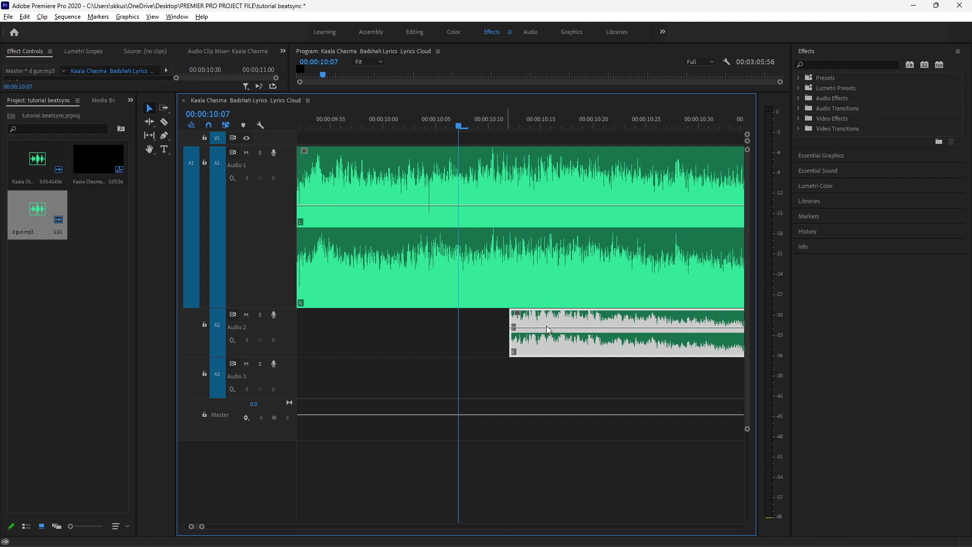
left_click_drag(542, 322, 528, 325)
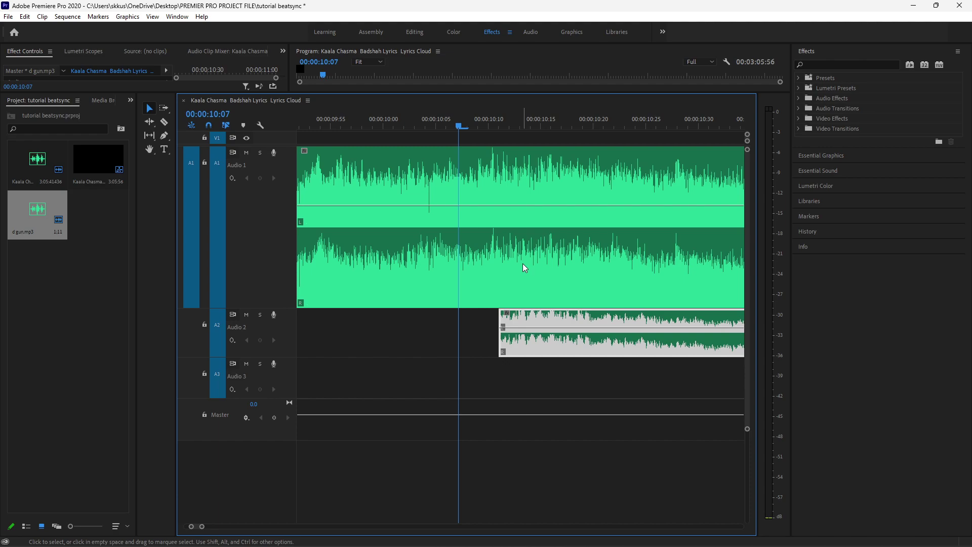
scroll(522, 263, "down", 1)
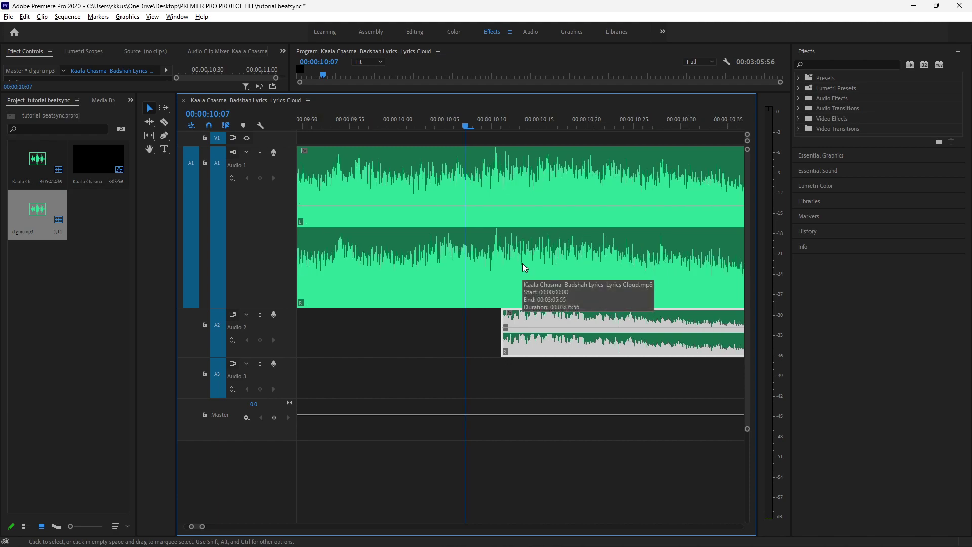
scroll(523, 264, "down", 2)
scroll(522, 264, "down", 1)
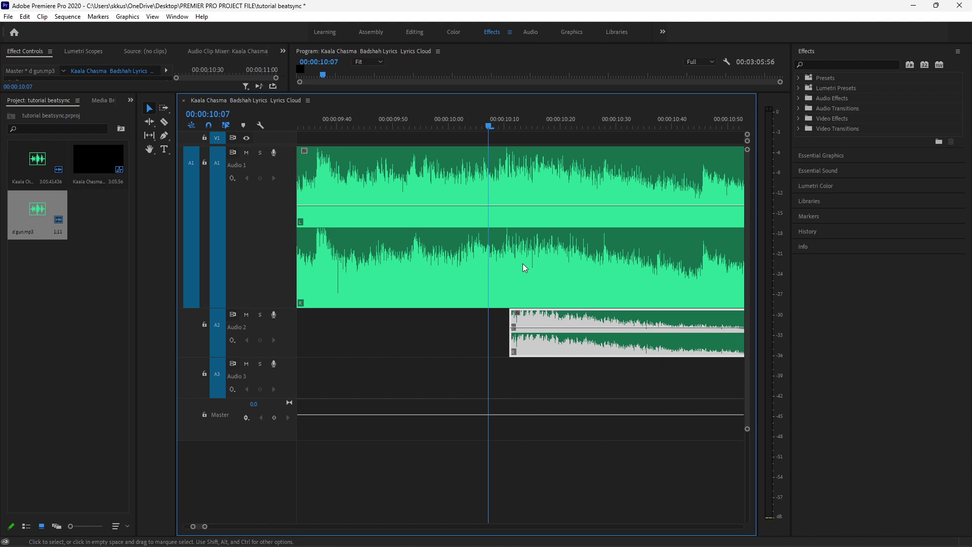
Play from just before 10 seconds to check the gunshot on the beat, then open Import.
left_click(385, 120)
key("space")
key("space")
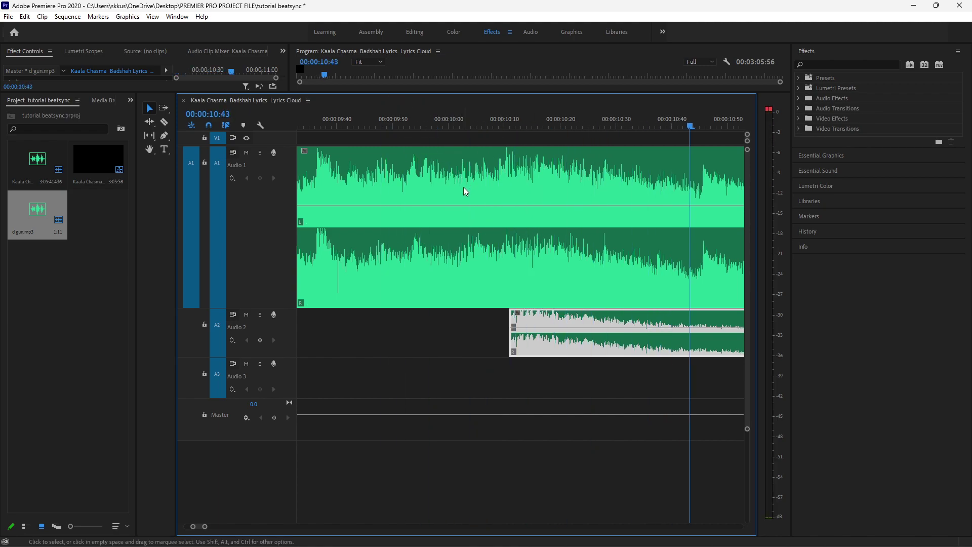
key("minus")
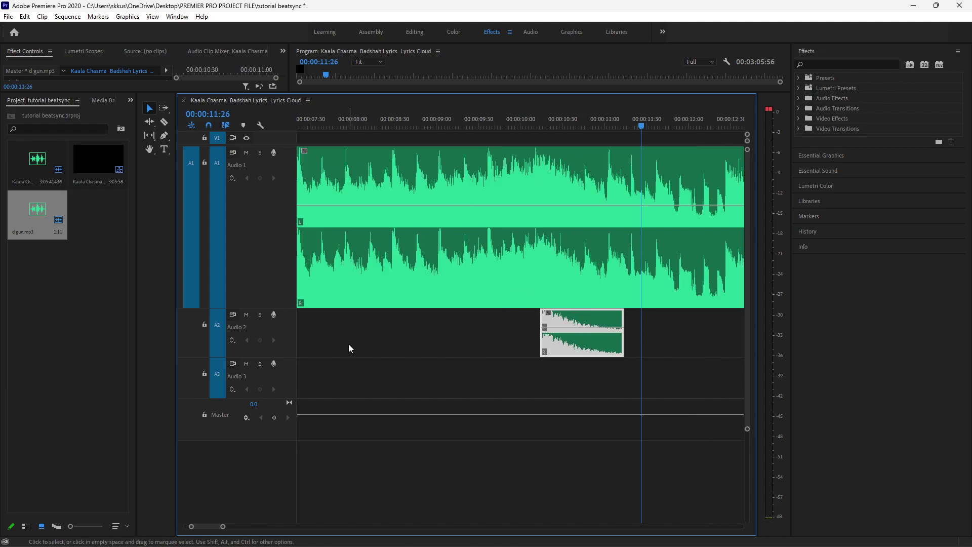
key("ctrl+i")
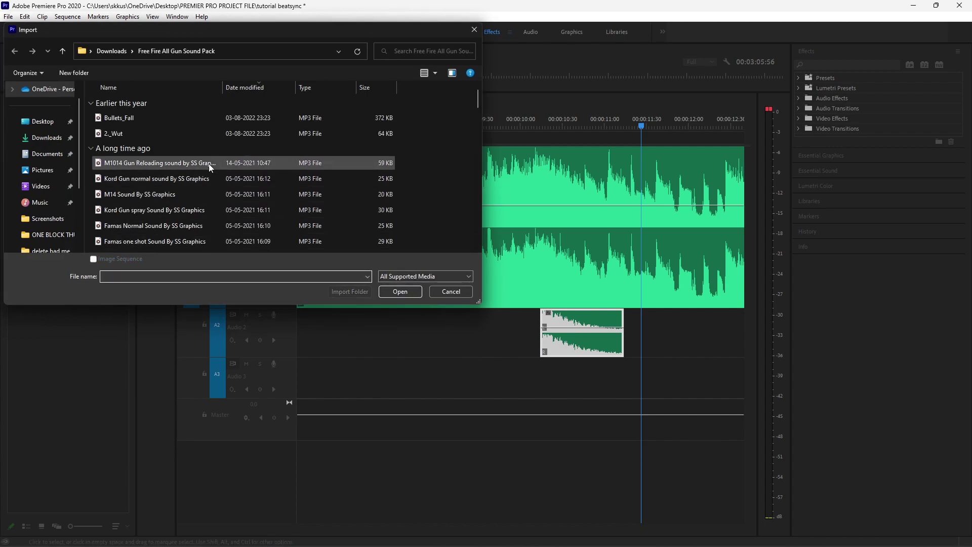
Import kar98.mp3 and place it on Audio 3 near 00:00:10:20.
scroll(199, 169, "down", 5)
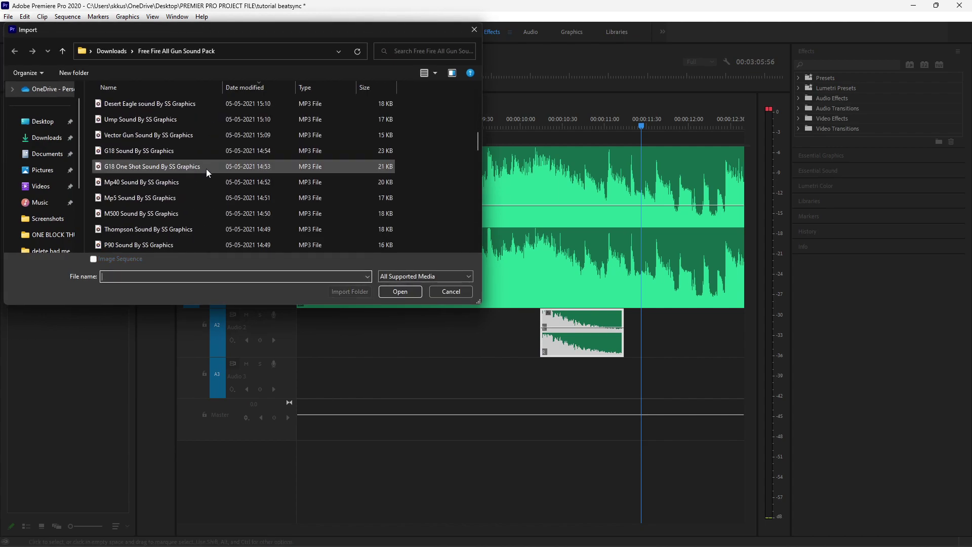
scroll(206, 169, "down", 5)
scroll(207, 167, "down", 5)
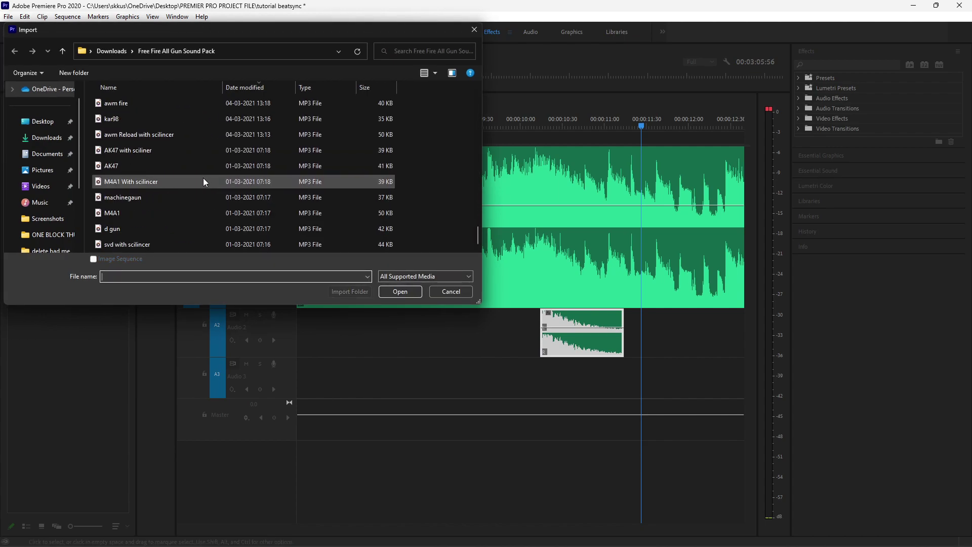
double_click(131, 117)
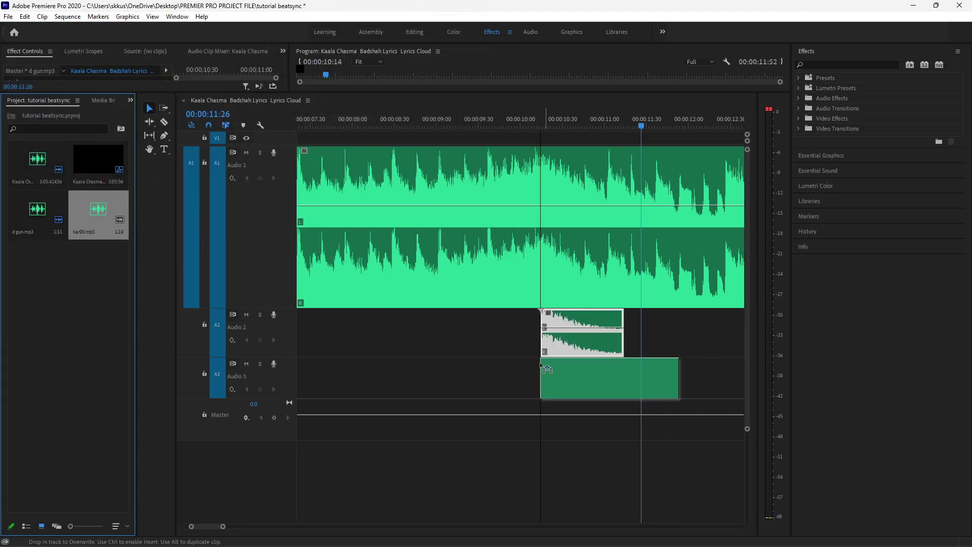
mouse_move(142, 221)
left_mouse_down()
mouse_move(536, 377)
mouse_move(579, 381)
left_mouse_up()
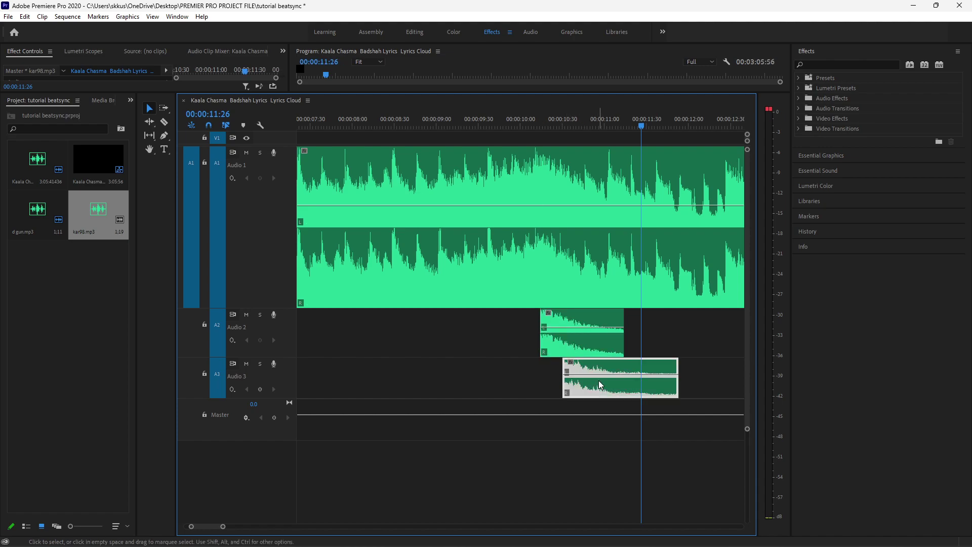
Mute Audio 2 and play from about 9 seconds to hear the kar98 sound alone.
left_click(575, 348)
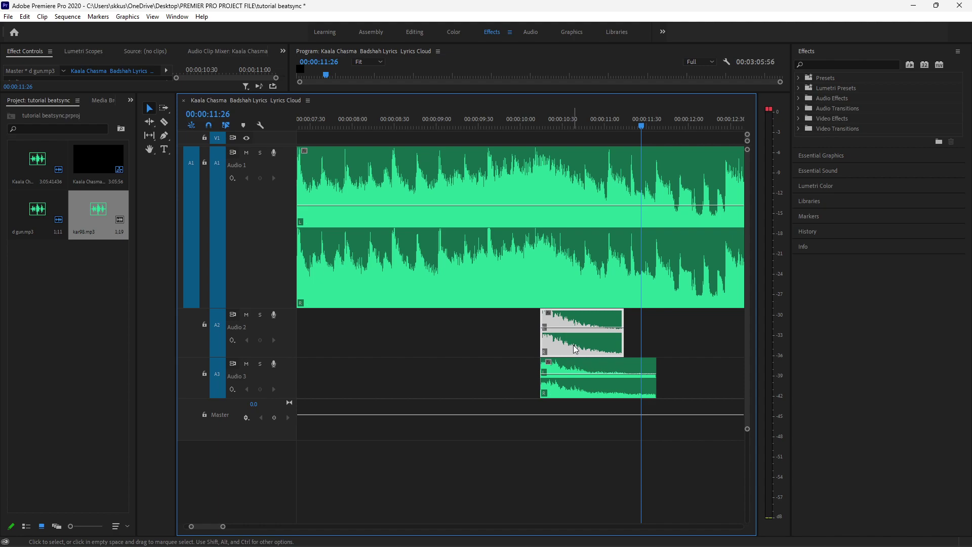
left_click(246, 314)
left_click(434, 121)
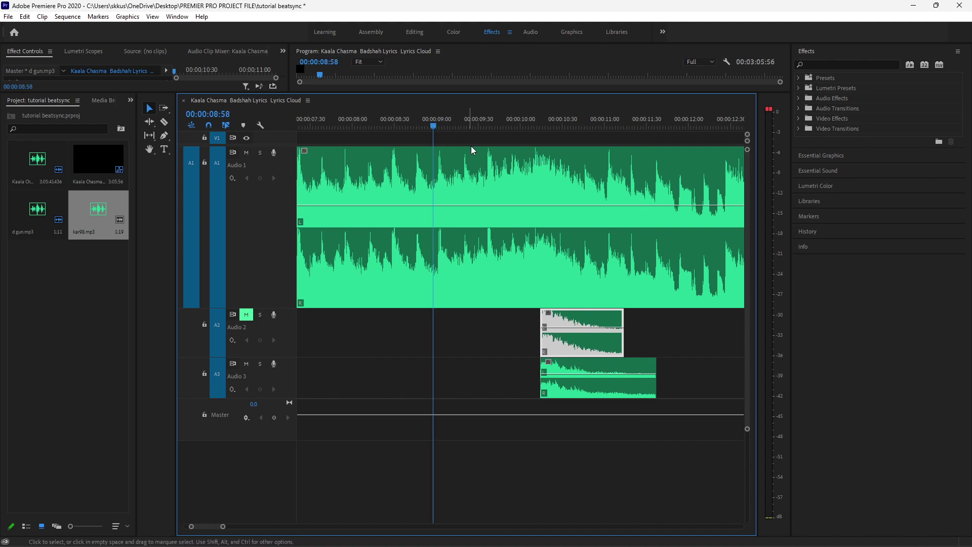
key("space")
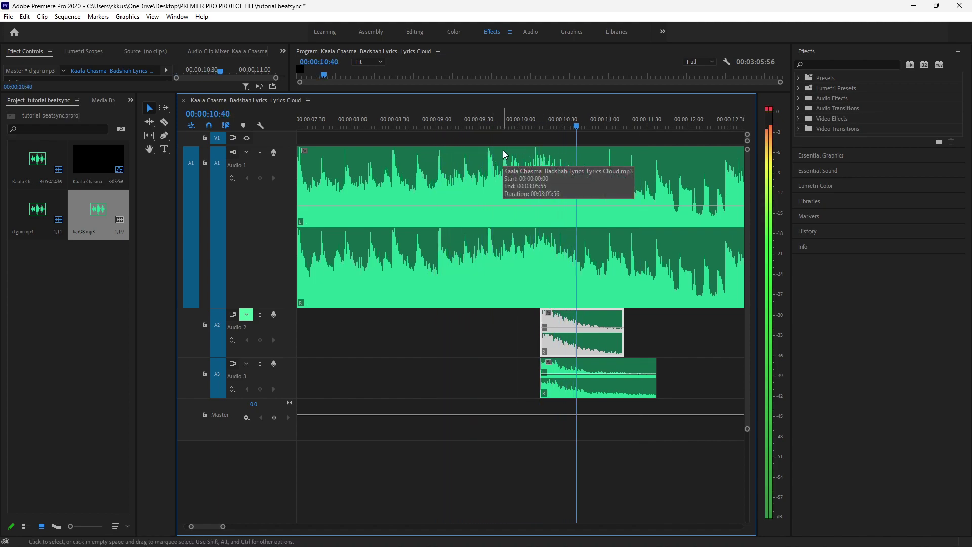
key("space")
left_click_drag(398, 121, 388, 120)
key("space")
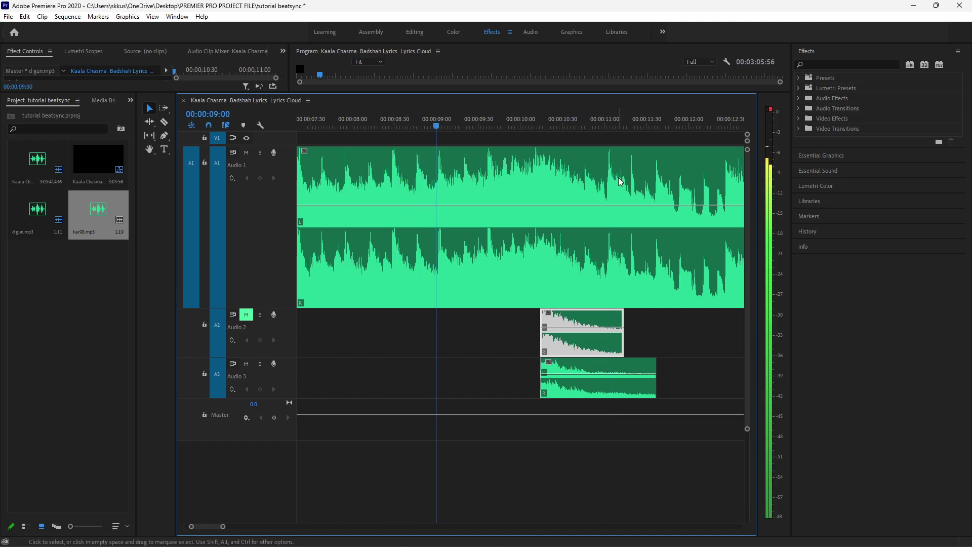
key("space")
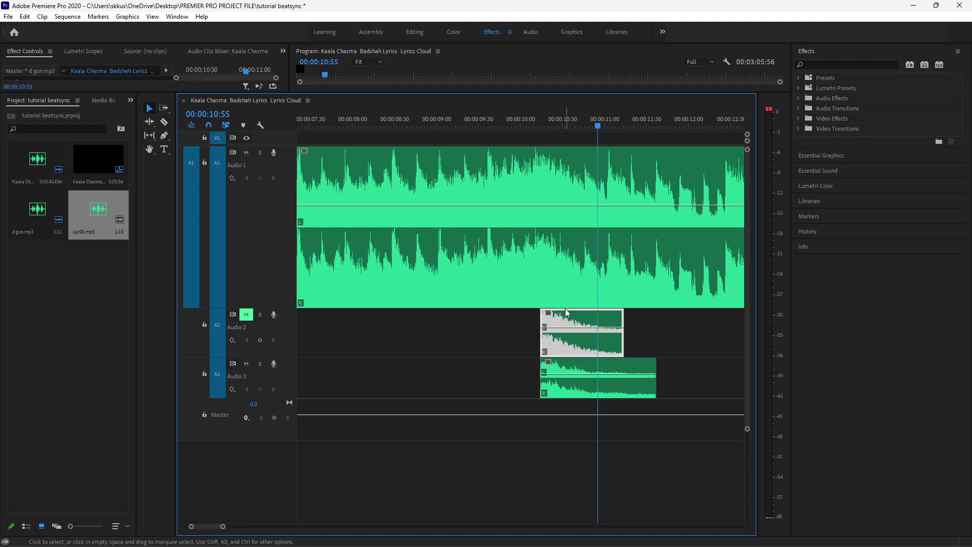
Delete the d gun clip, unmute Audio 2, and move kar98 up onto Audio 2.
key("Delete")
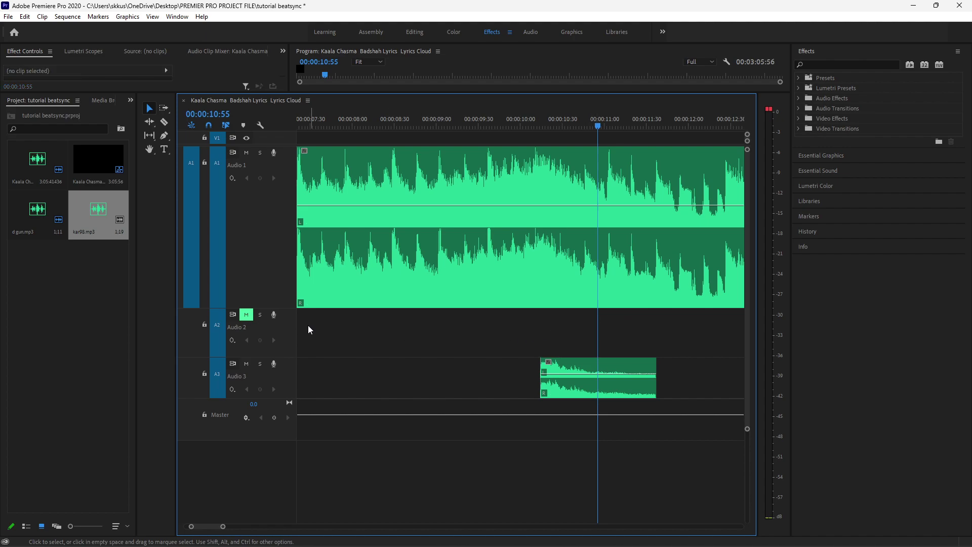
left_click(246, 314)
left_click(595, 383)
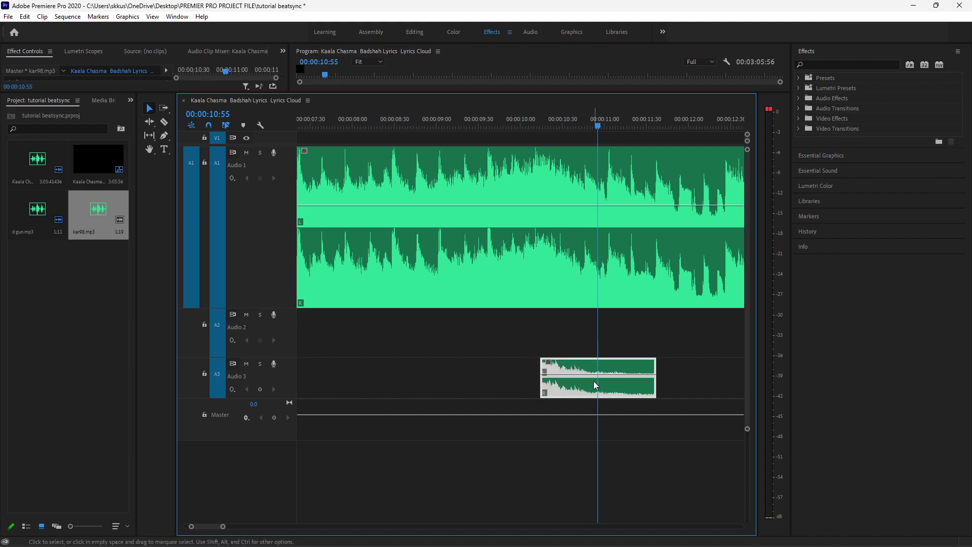
left_click_drag(595, 384, 597, 336)
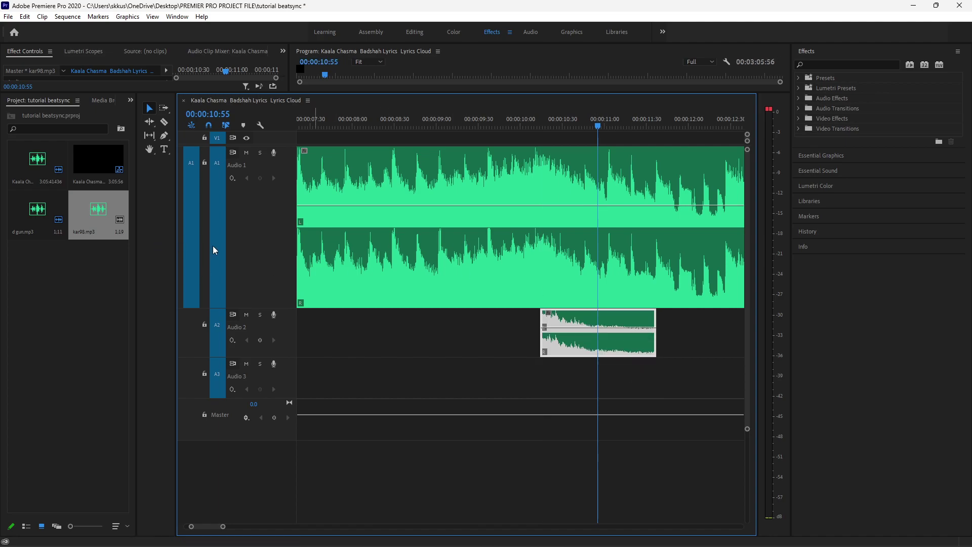
key("ctrl+i")
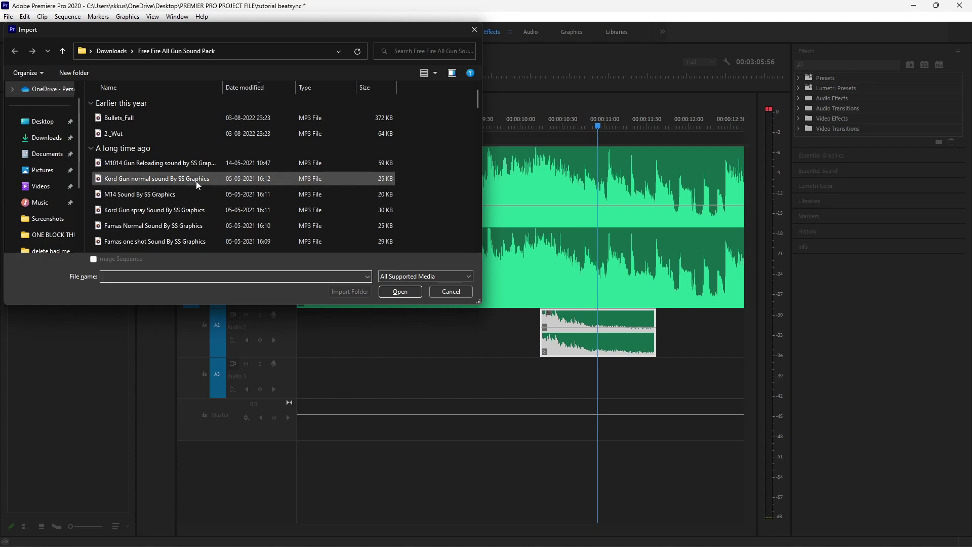
Import 2_Wut.mp3 onto a new, taller Audio 4 track, shifted later to 00:00:09:18.
double_click(151, 135)
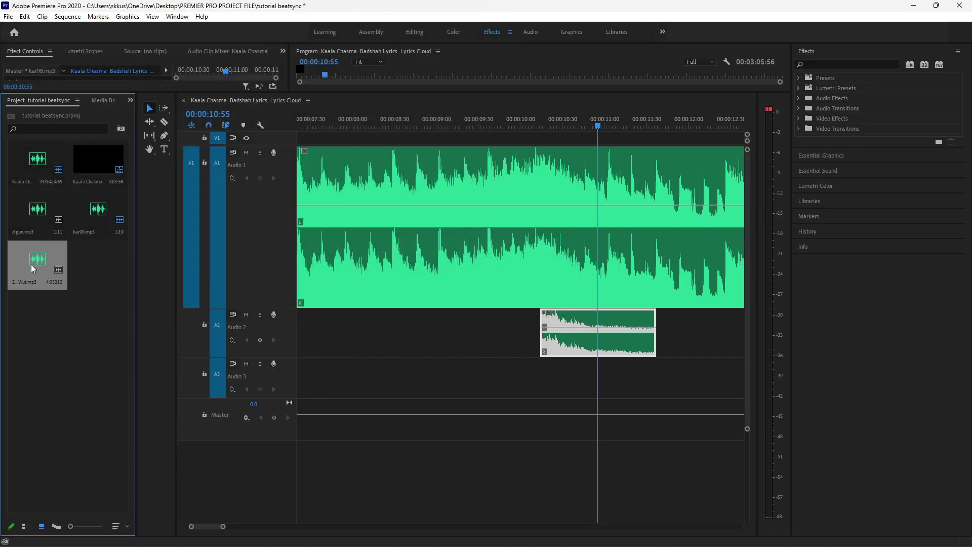
mouse_move(32, 269)
left_mouse_down()
mouse_move(527, 384)
mouse_move(387, 377)
mouse_move(428, 461)
left_mouse_up()
left_click(447, 390)
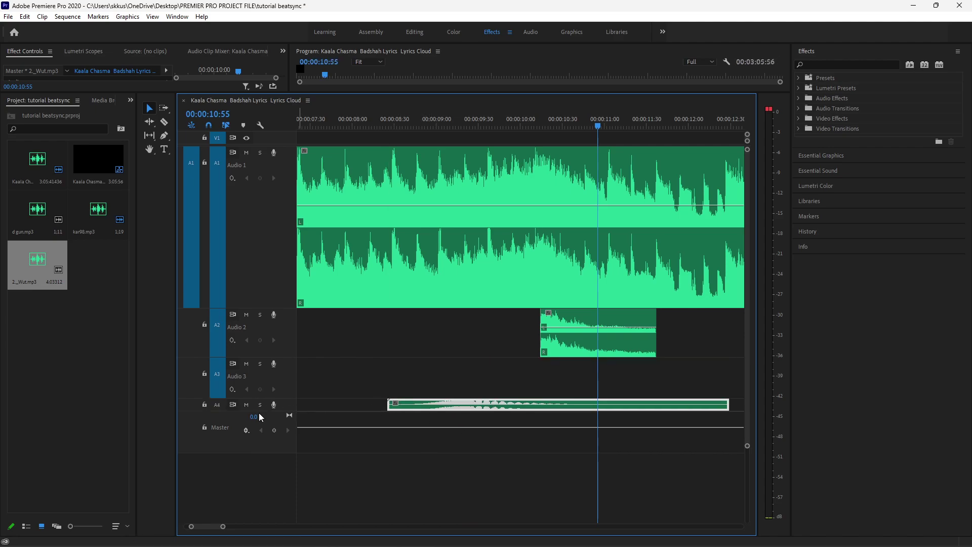
left_click_drag(252, 417, 253, 434)
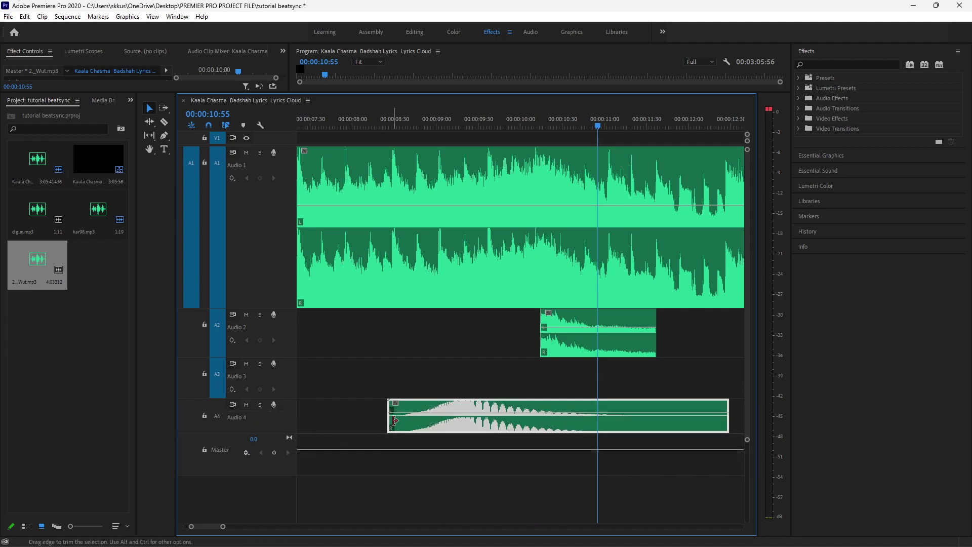
left_click_drag(472, 424, 543, 425)
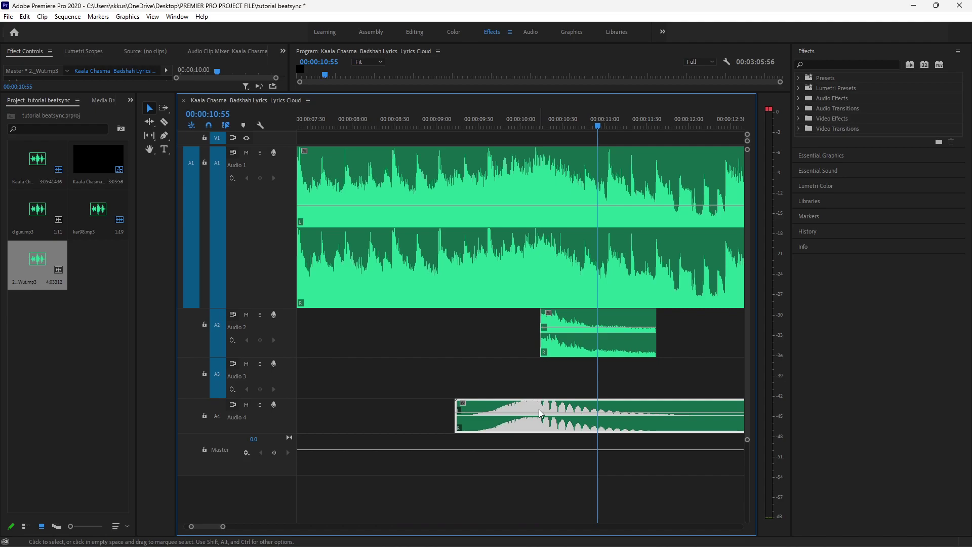
left_click_drag(534, 408, 543, 403)
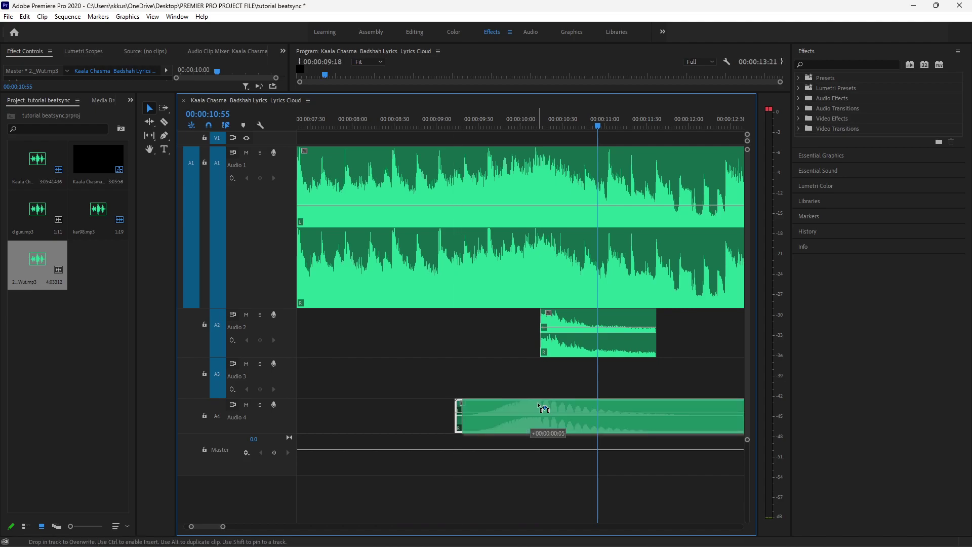
Play from about 00:00:08:00 with Audio 4 muted, then unmuted, to check the 2_Wut timing.
left_click_drag(384, 120, 353, 125)
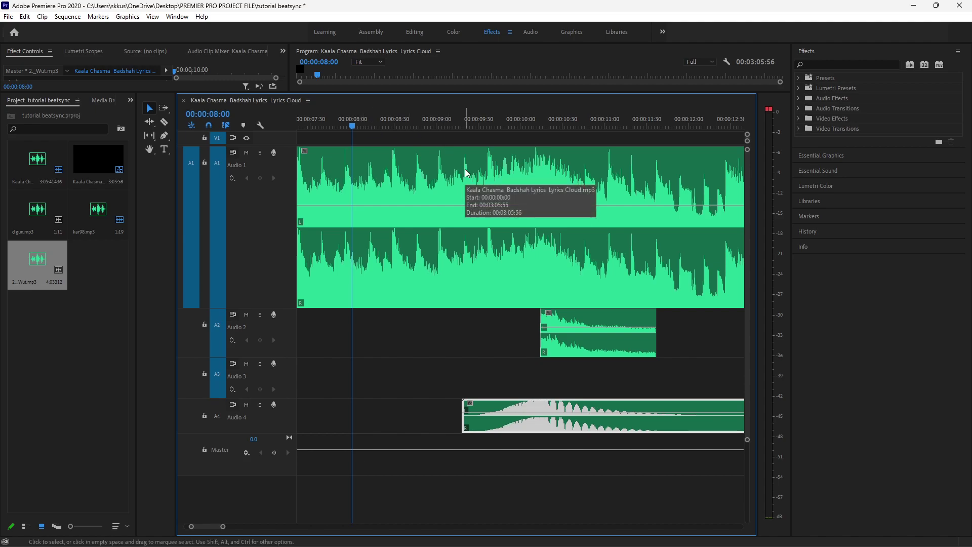
key("space")
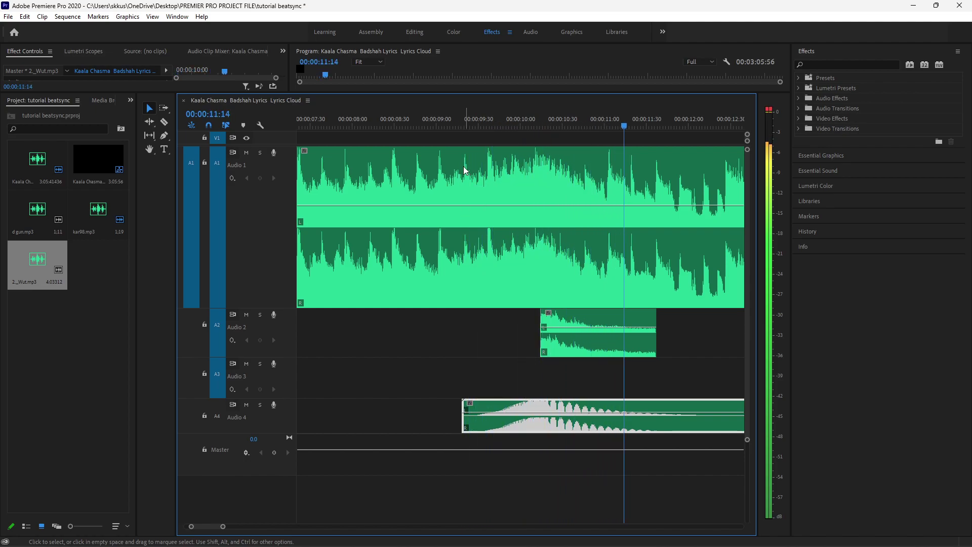
key("space")
left_click(325, 119)
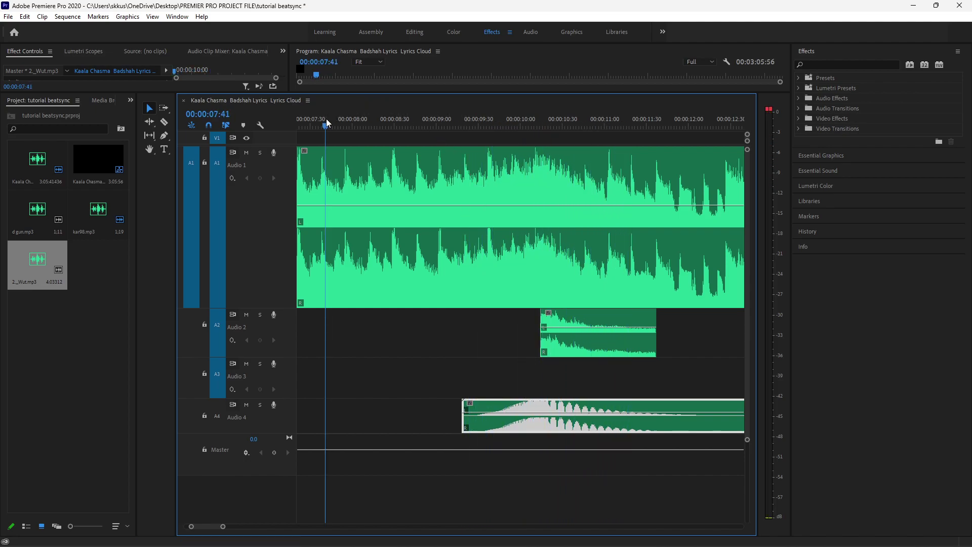
left_click(245, 406)
key("space")
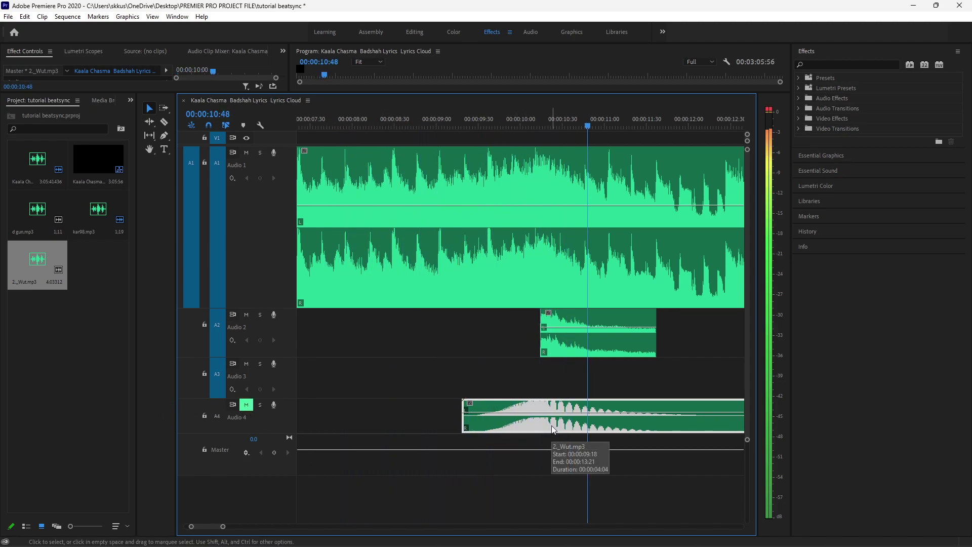
key("space")
left_click_drag(364, 127, 358, 126)
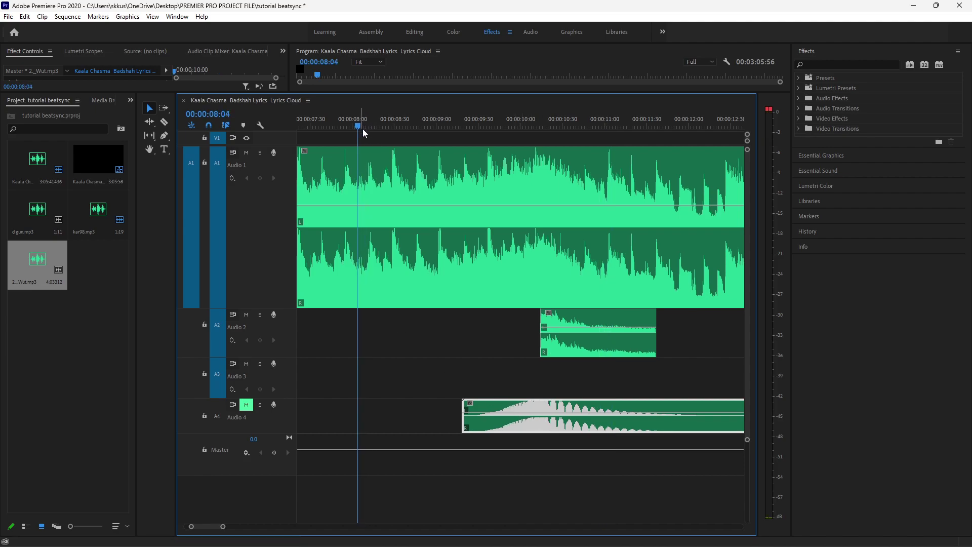
left_click(247, 405)
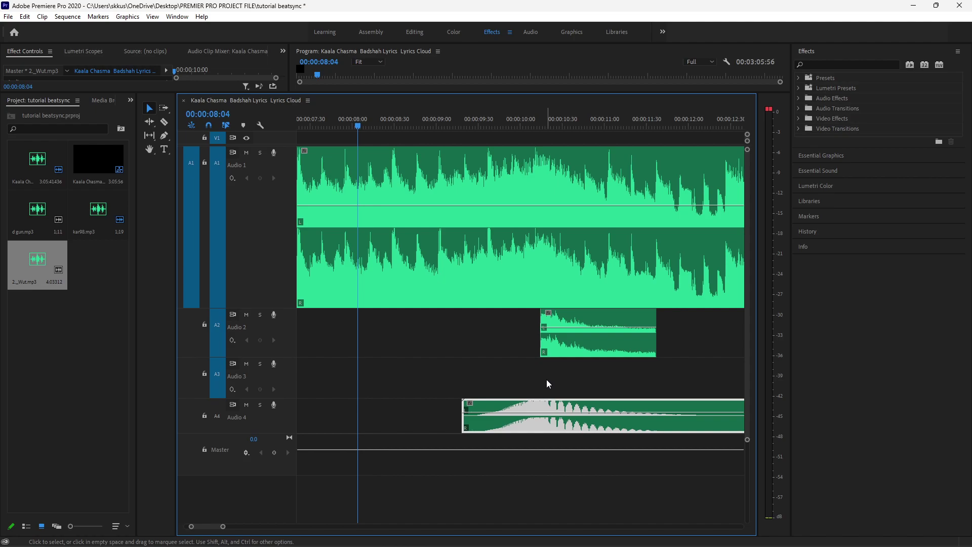
key("space")
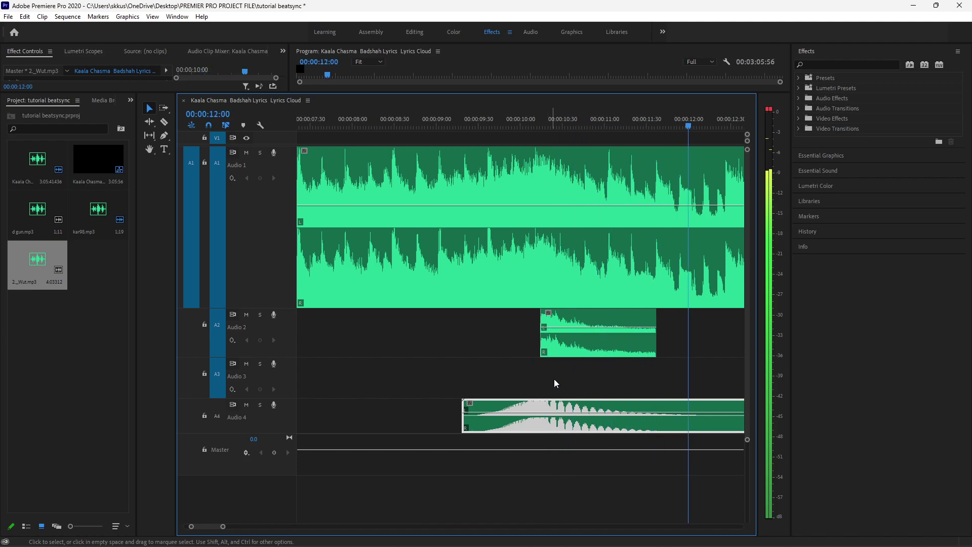
scroll(503, 331, "up", 5)
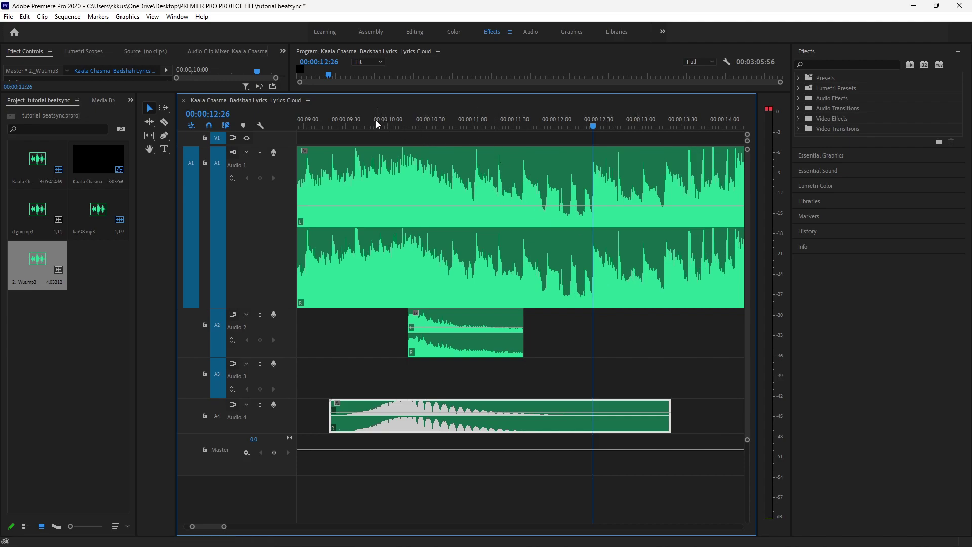
left_click_drag(372, 119, 339, 131)
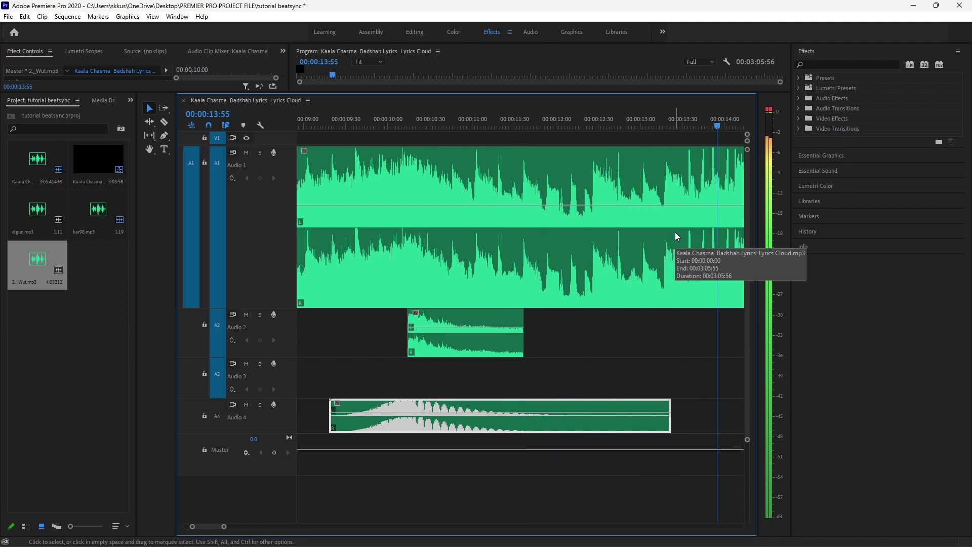
key("space")
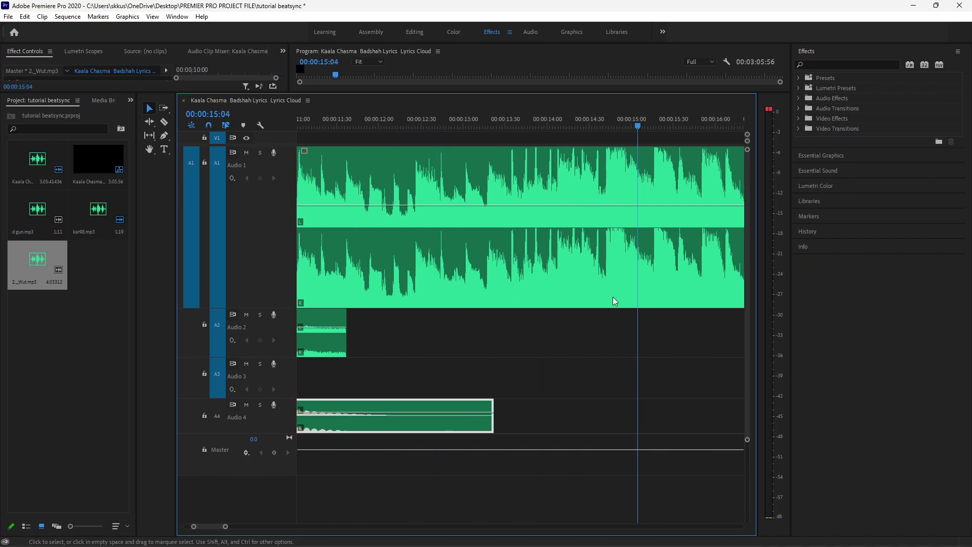
scroll(612, 296, "up", 6)
left_click(455, 121)
key("space")
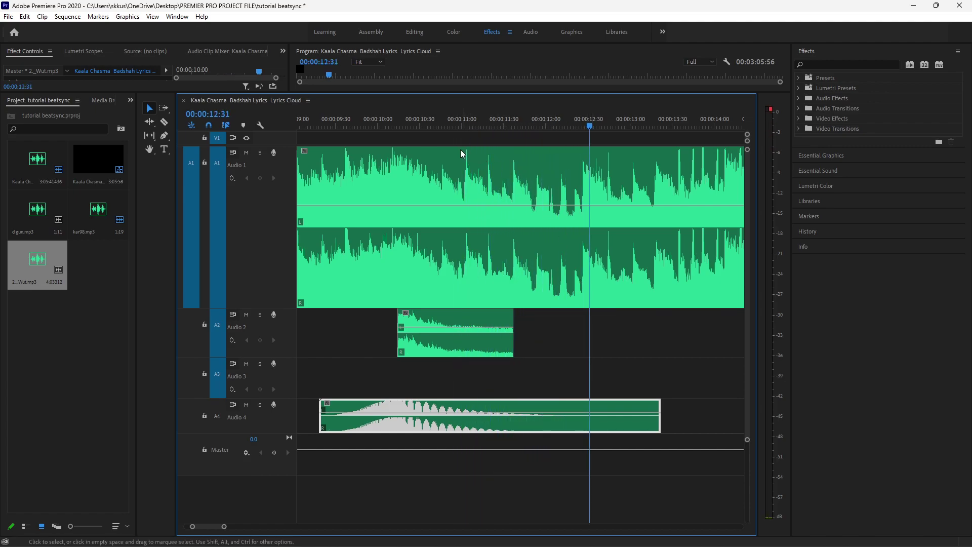
left_click(368, 124)
key("space")
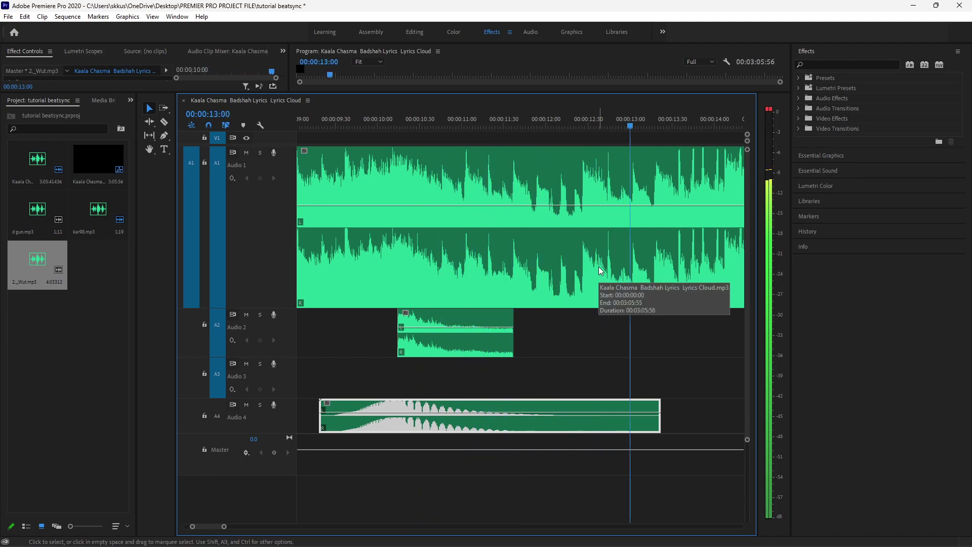
key("space")
left_click(444, 123)
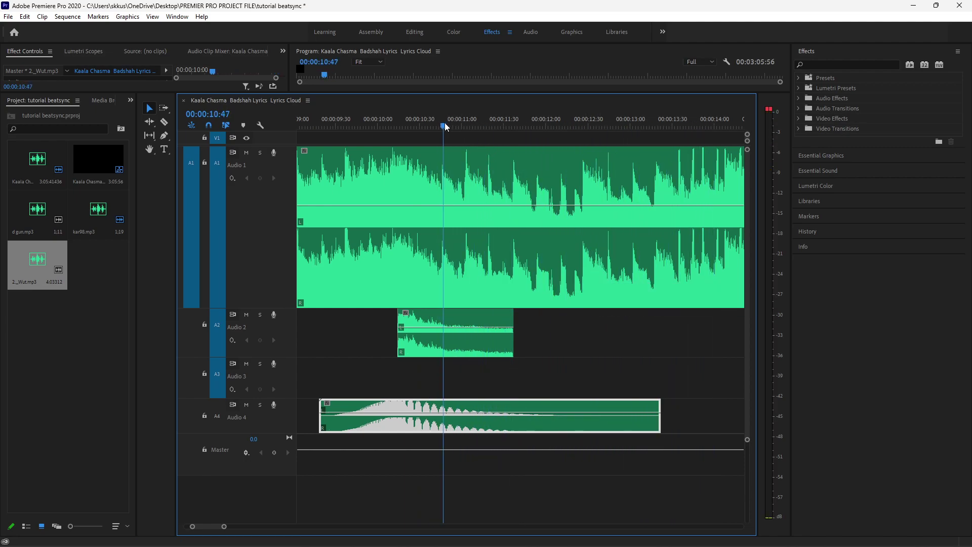
key("space")
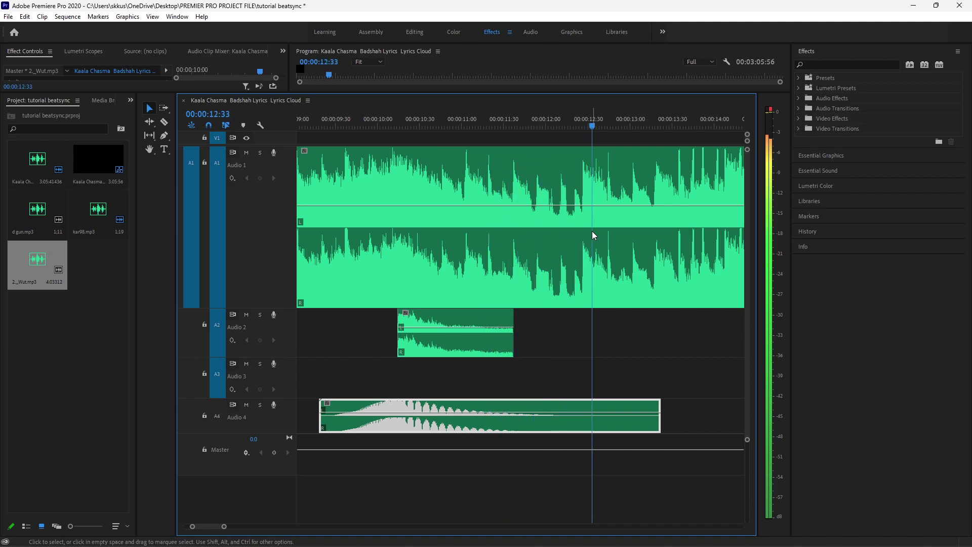
key("space")
left_click(430, 120)
key("space")
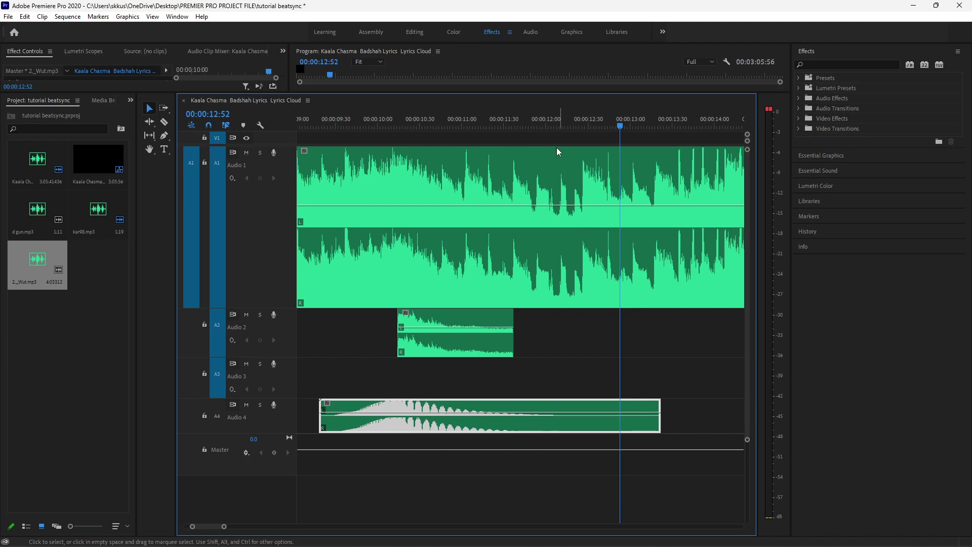
left_click_drag(576, 121, 586, 158)
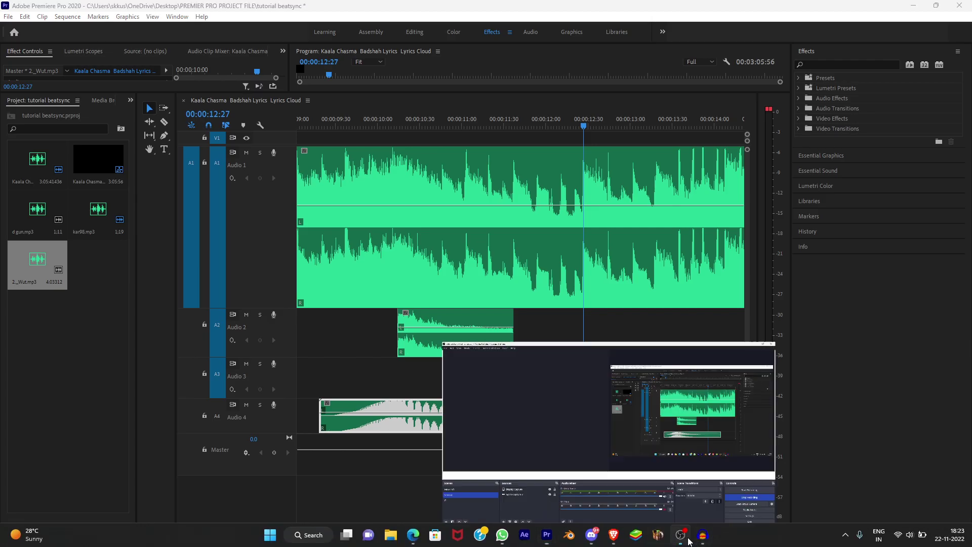
Try placing a copy of the kar98 clip at the playhead, then undo it.
left_click(439, 338)
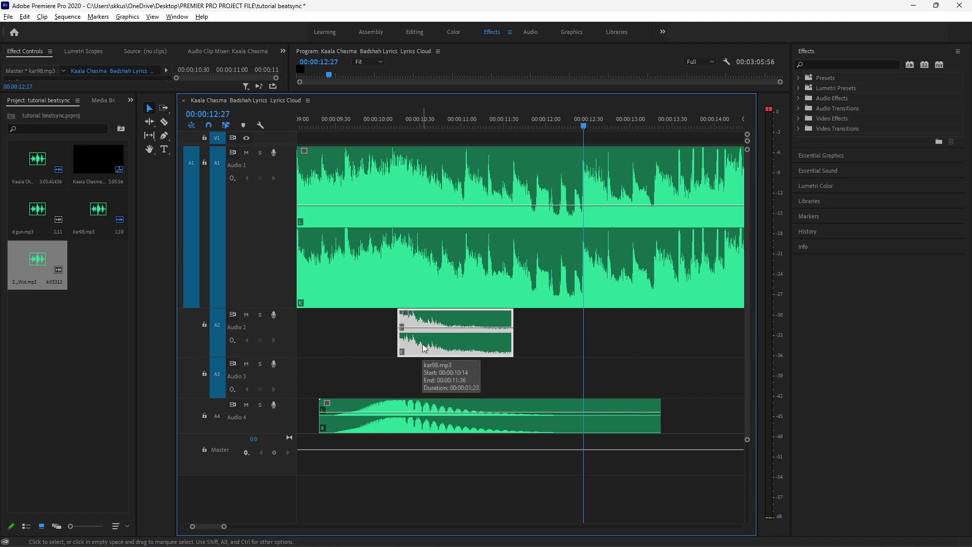
left_click_drag(424, 349, 605, 343)
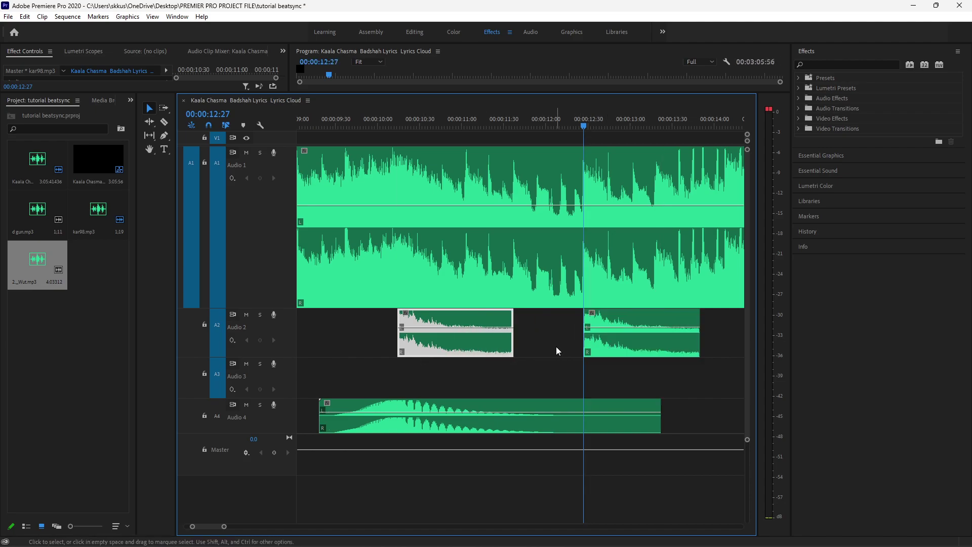
key("ctrl+z")
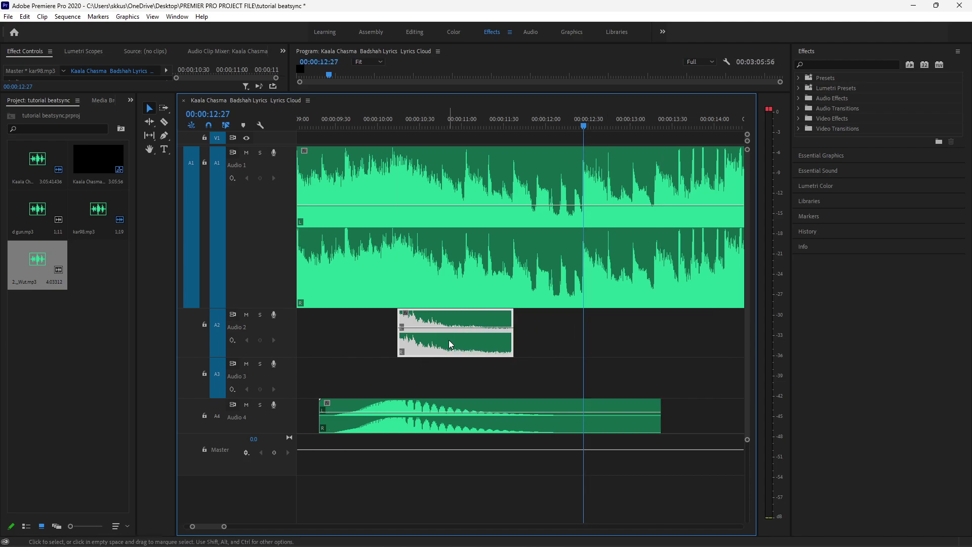
key("super")
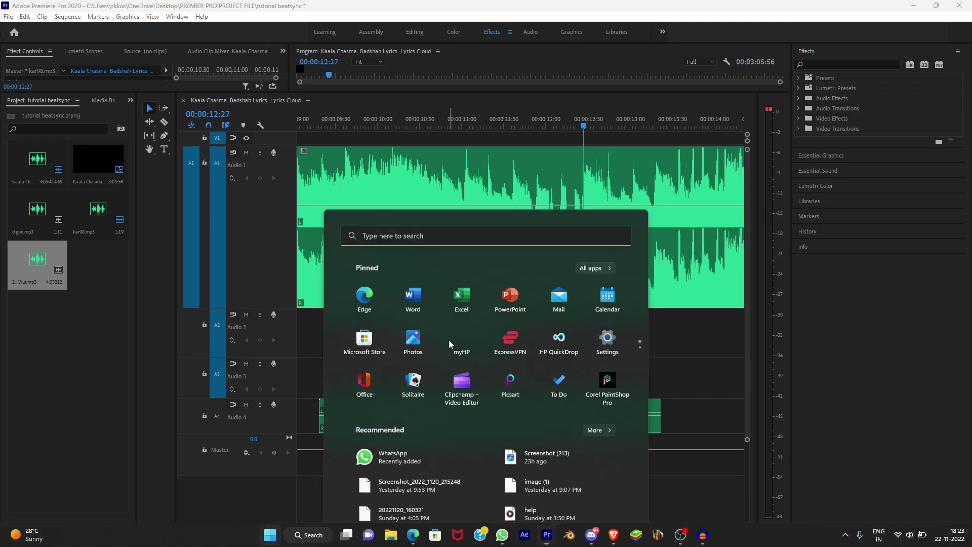
left_click(691, 357)
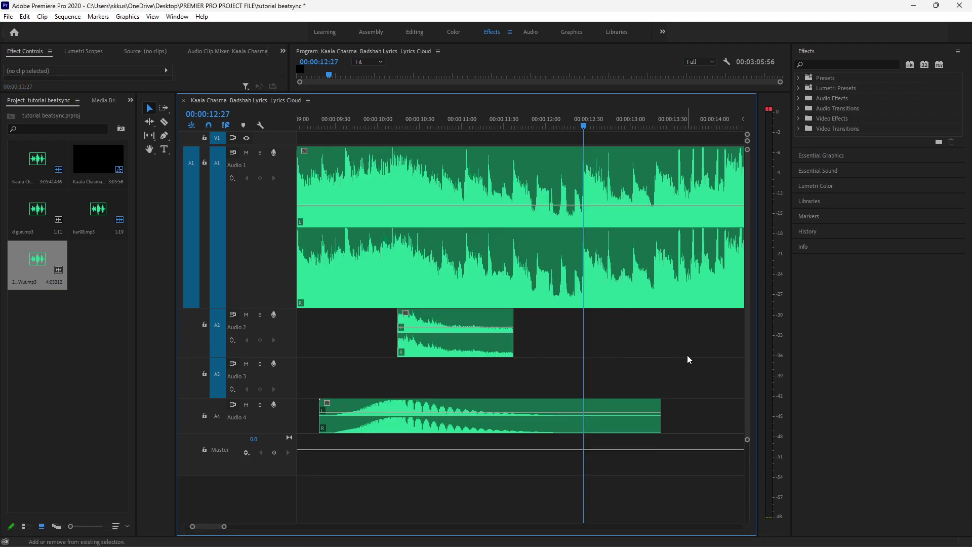
key("ctrl+shift+z")
key("ctrl+z")
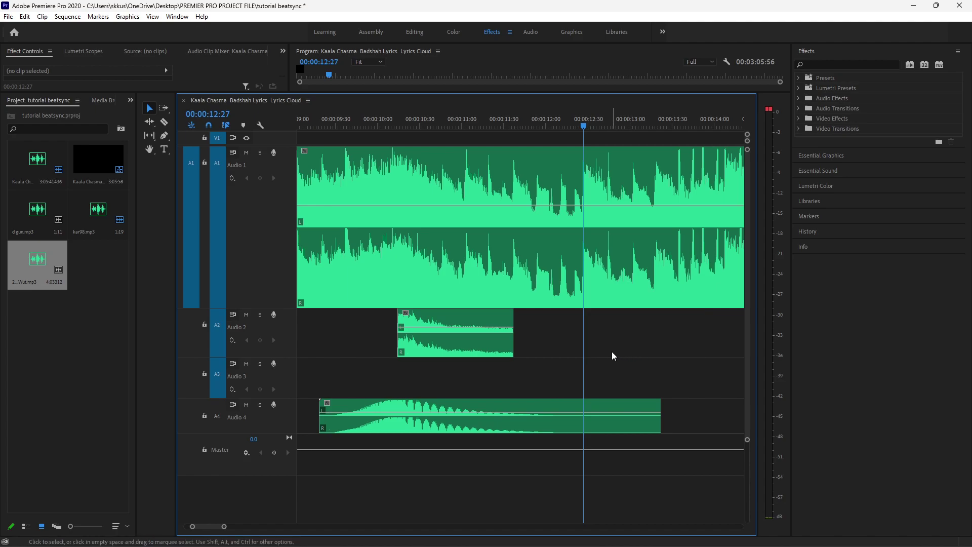
Duplicate the kar98 clip onto Audio 2 at the playhead, 00:00:12:27.
left_click(478, 346)
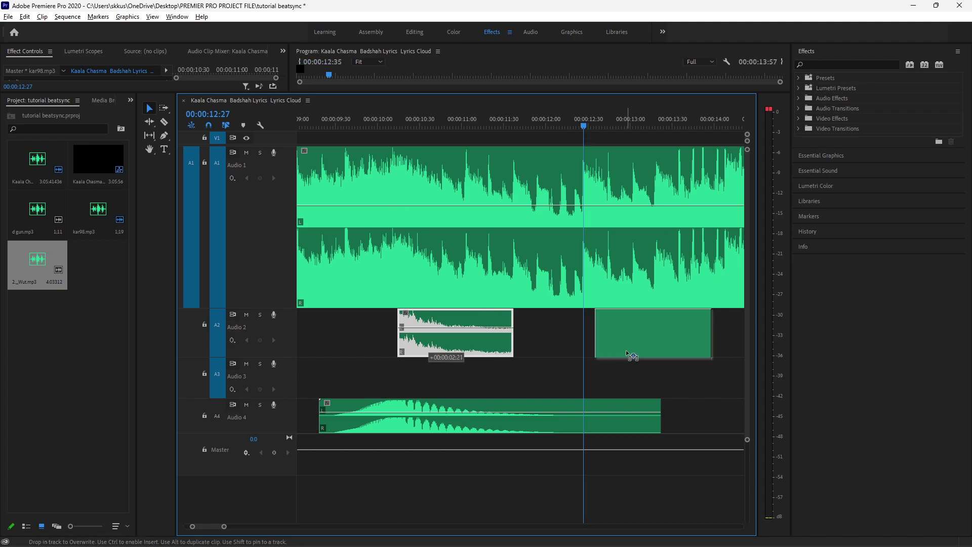
left_click_drag(430, 348, 610, 353, "alt")
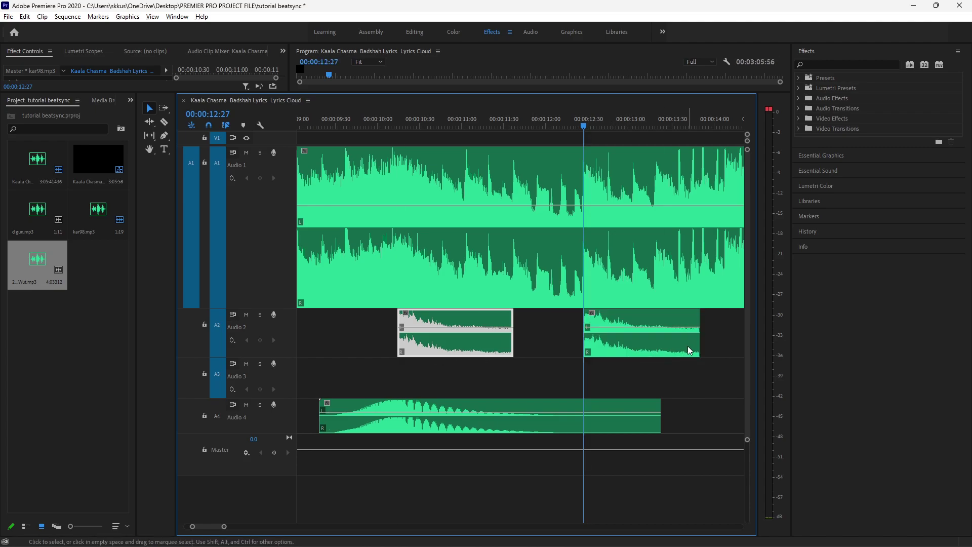
right_click(466, 348)
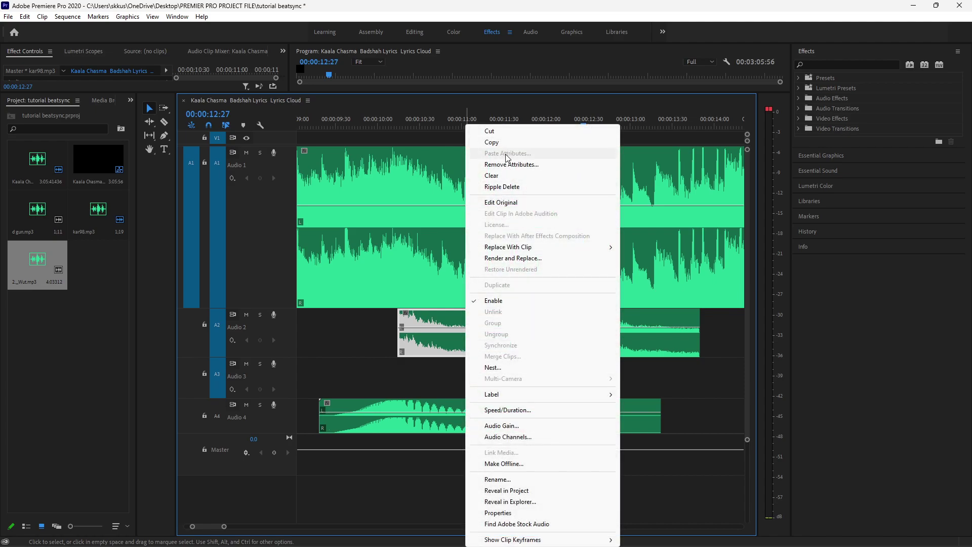
left_click(663, 383)
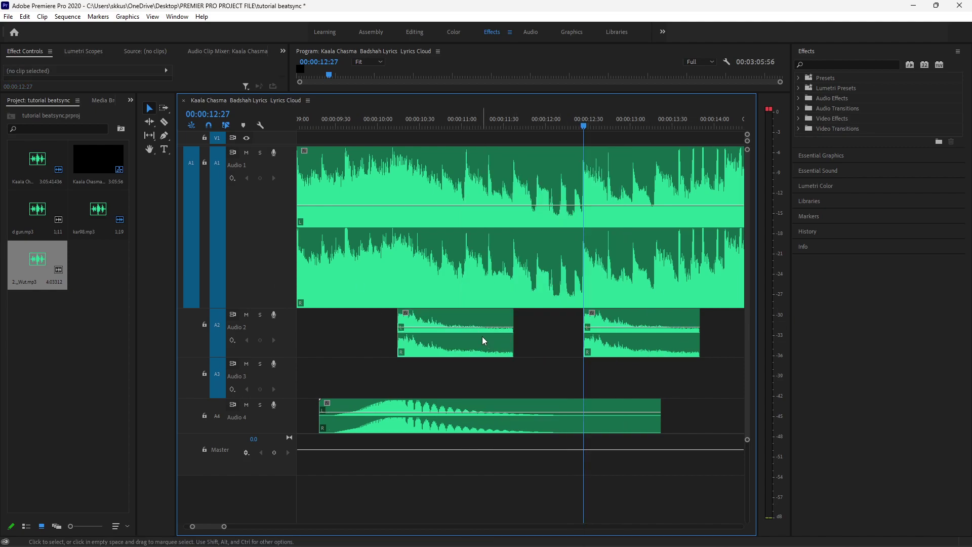
left_click(374, 124)
Play from 00:00:10:00, then copy the 2_Wut clip further along Audio 4 to about 00:00:11:30.
left_click_drag(375, 125, 377, 152)
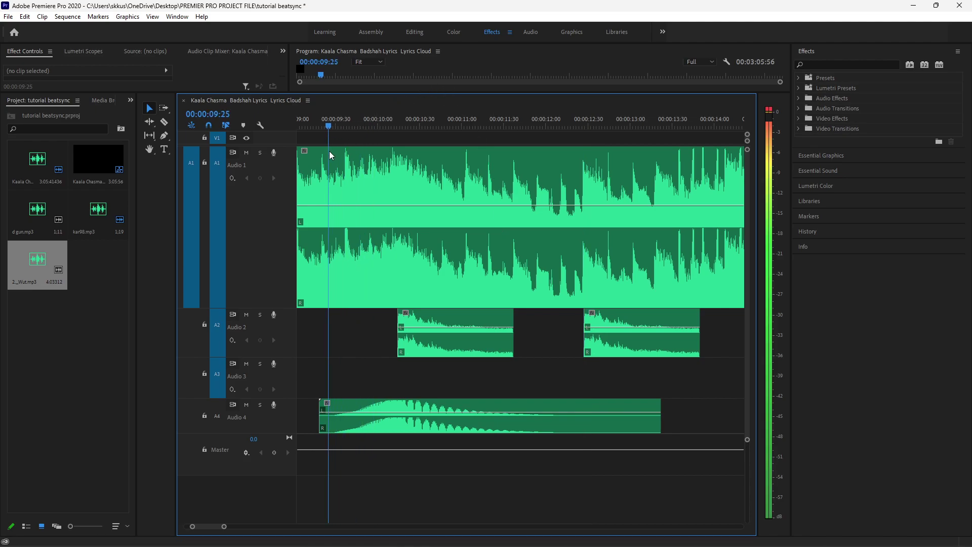
key("space")
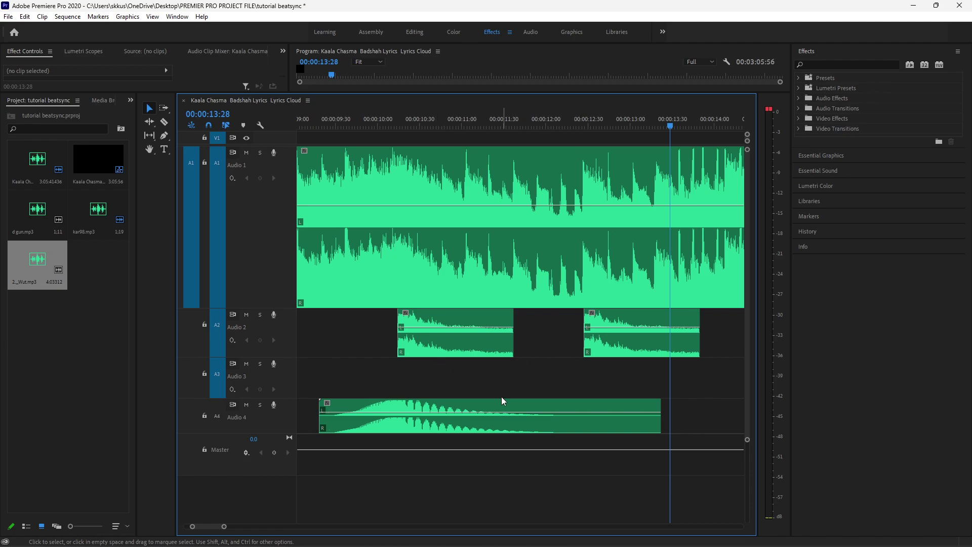
left_click(433, 412)
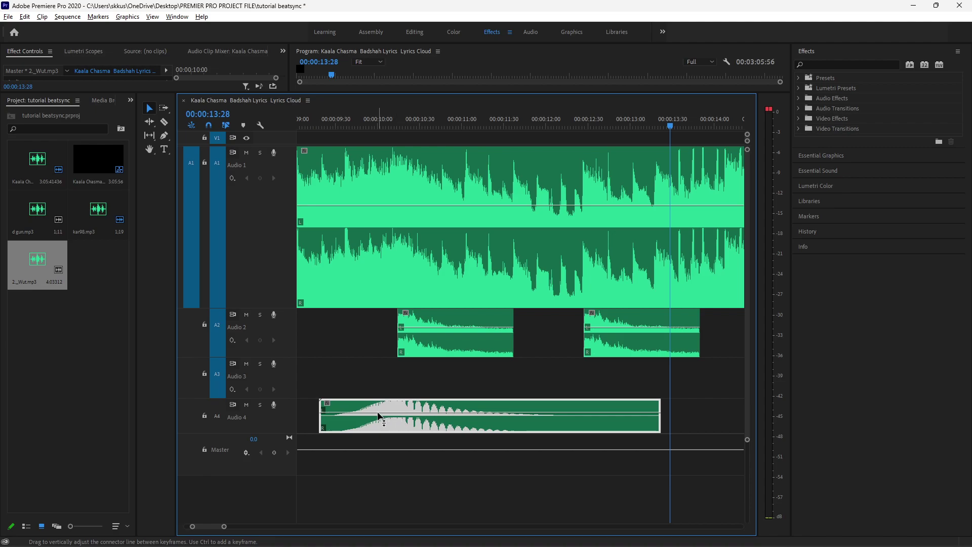
mouse_move(434, 413)
left_mouse_down()
mouse_move(654, 379)
mouse_move(580, 426)
left_mouse_up()
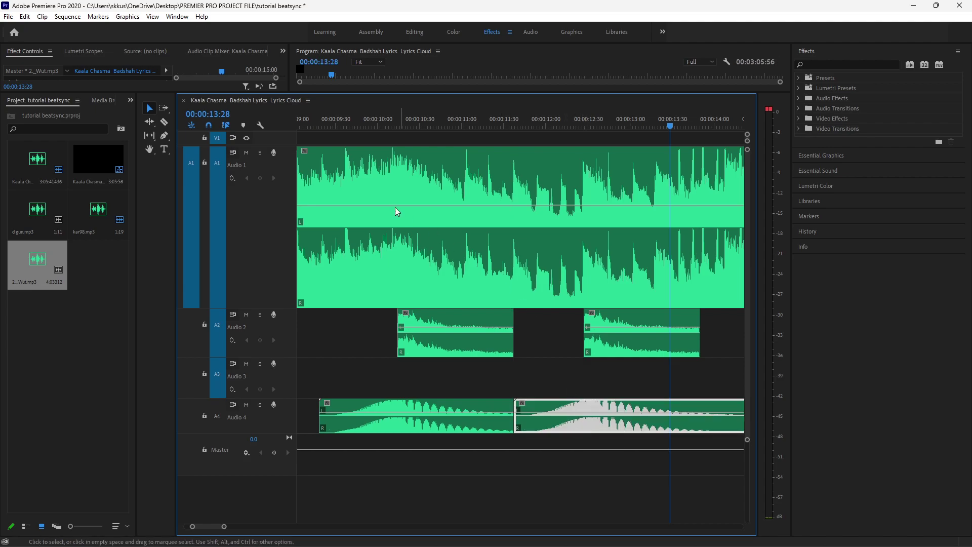
Play back from around 9 seconds and from 00:00:08:52 to check the 2_Wut timing.
left_click_drag(333, 121, 302, 123)
key("space")
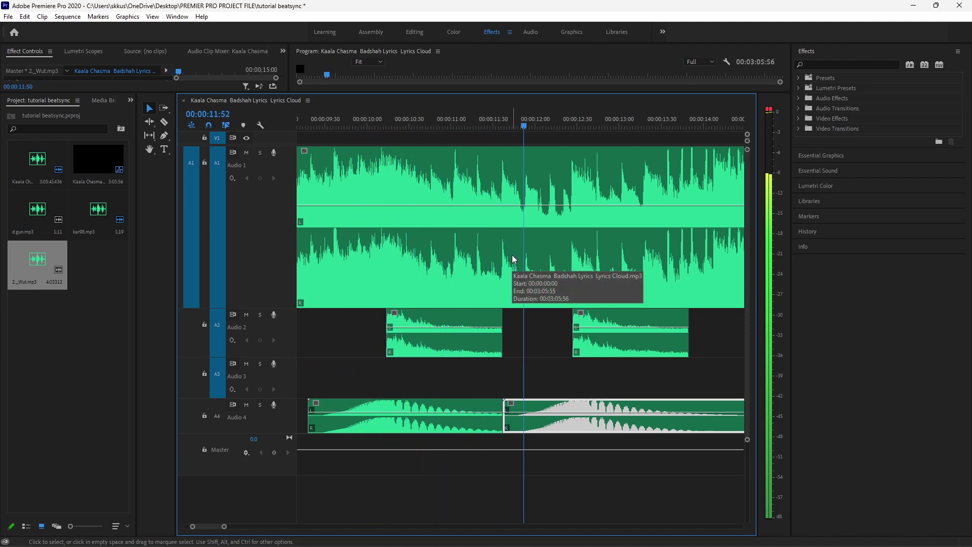
key("space")
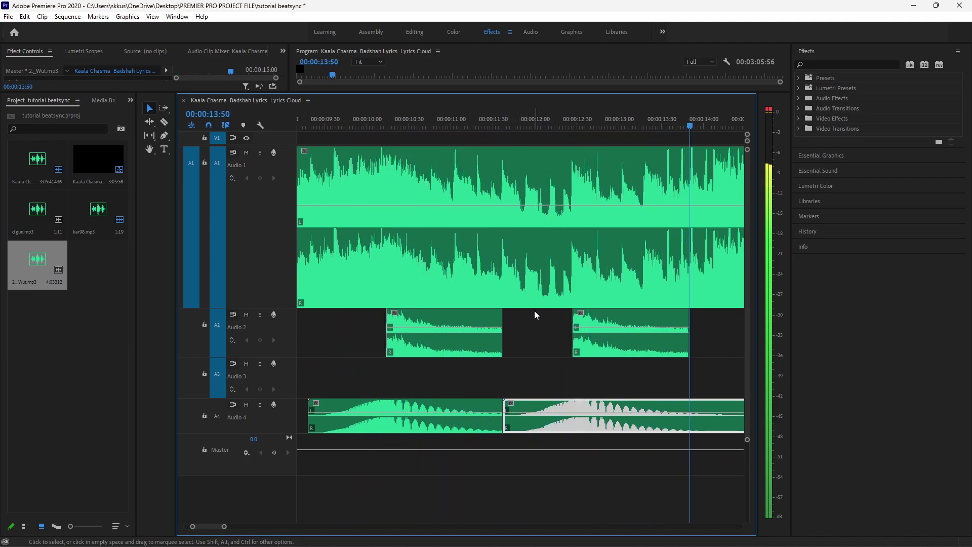
scroll(585, 377, "up", 3)
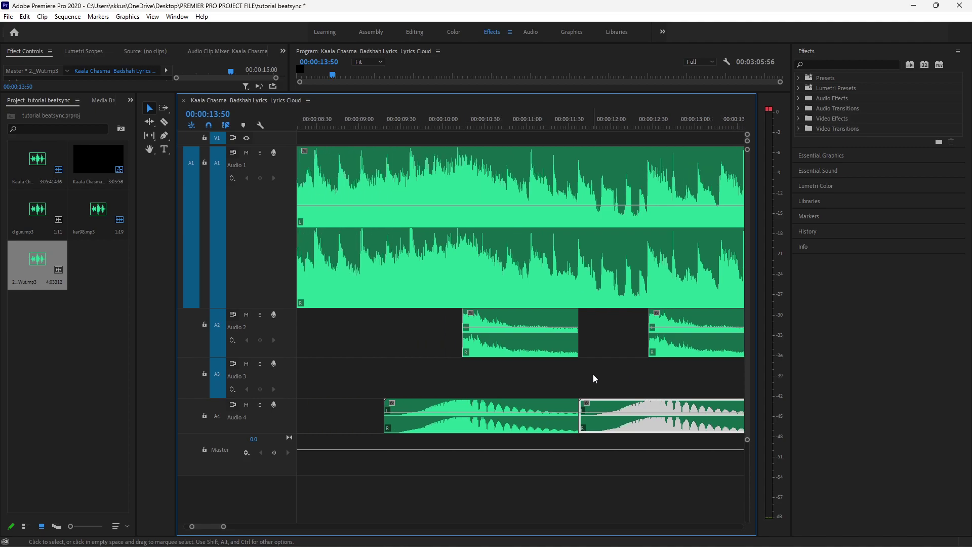
left_click_drag(354, 114, 348, 113)
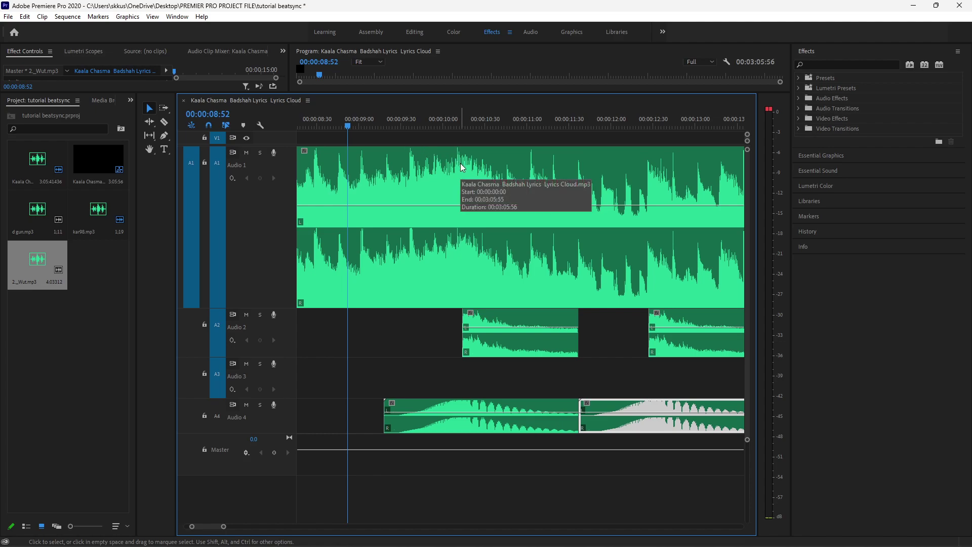
key("space")
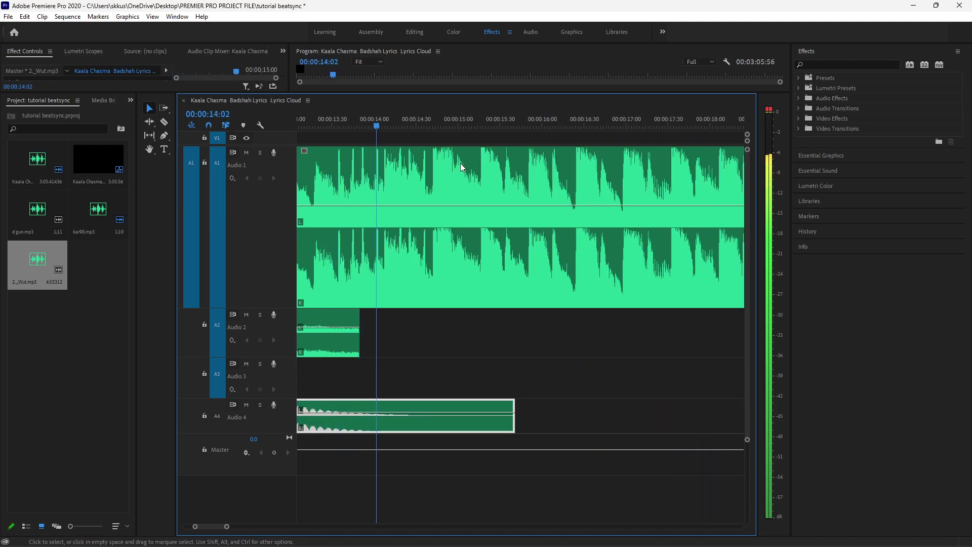
key("space")
Set the playhead to 00:00:13:34.
scroll(572, 290, "up", 5)
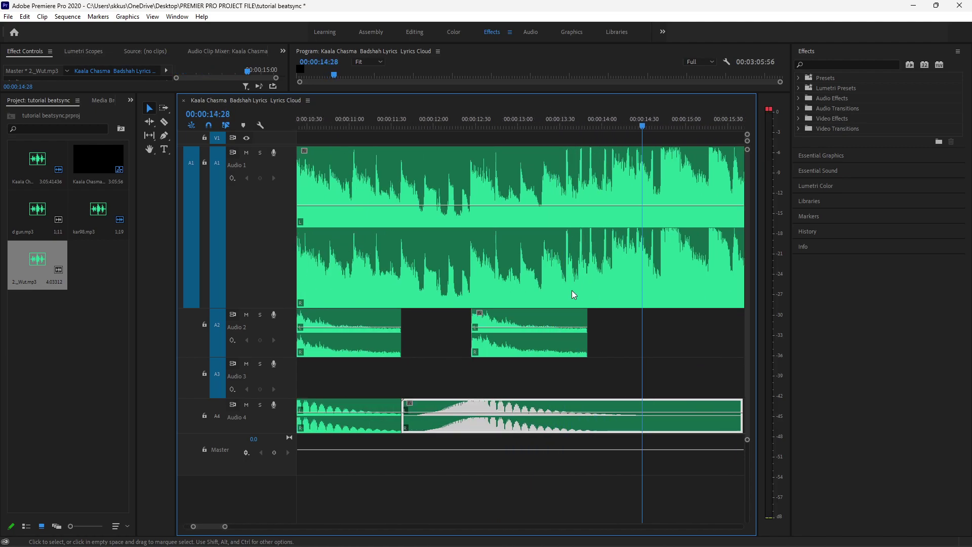
scroll(572, 290, "down", 1)
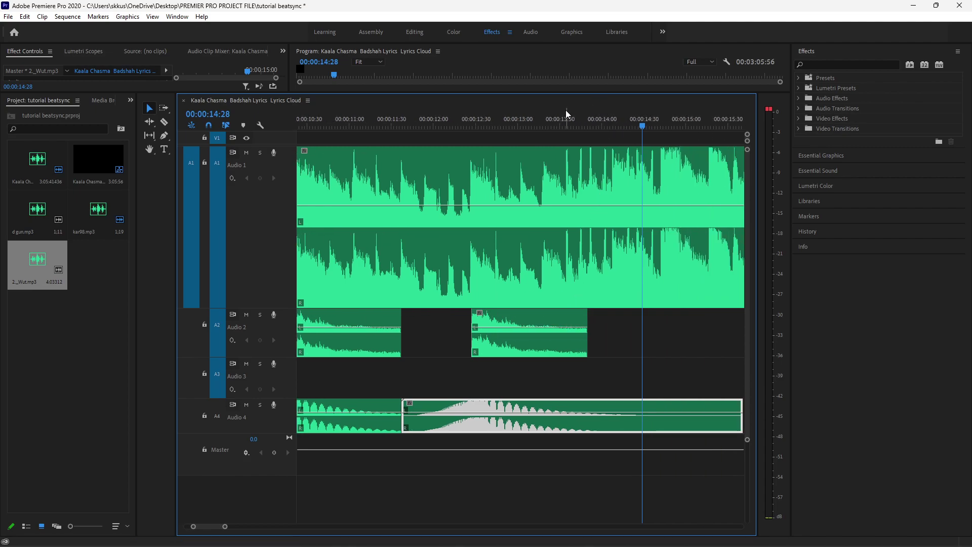
left_click(569, 126)
left_click_drag(571, 126, 567, 125)
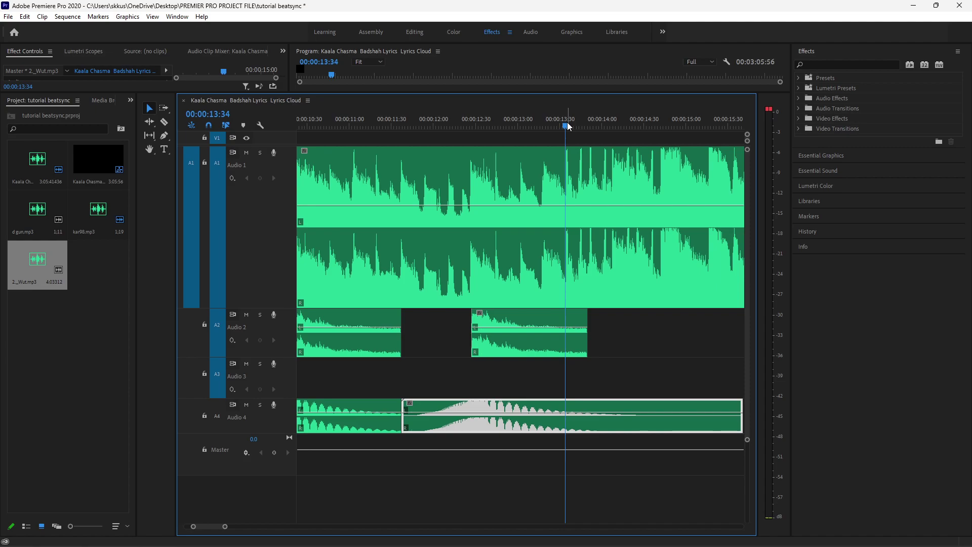
Import Grenade - Free Fire.mp3 and drop it on Audio 3 at 00:00:13:34.
key("ctrl+i")
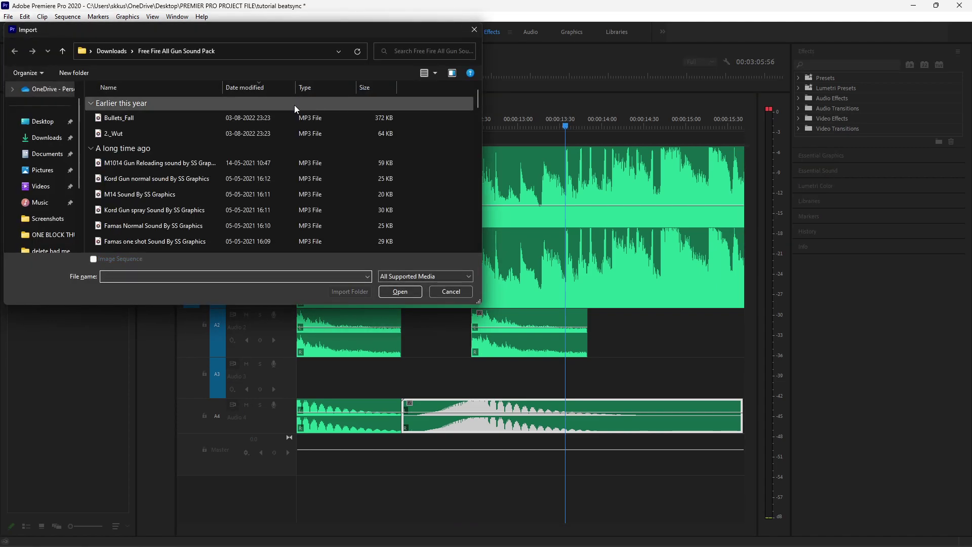
scroll(269, 165, "down", 10)
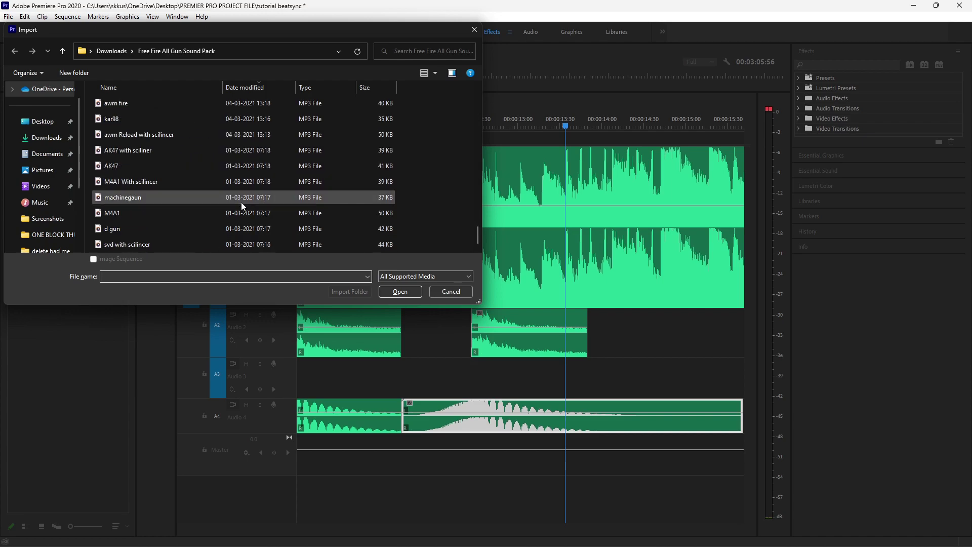
key("Escape")
mouse_move(98, 259)
left_mouse_down()
mouse_move(628, 336)
mouse_move(477, 368)
mouse_move(568, 369)
left_mouse_up()
Trim off the Grenade clip's long opening and move the clip to about 15 seconds.
scroll(591, 362, "right", 5)
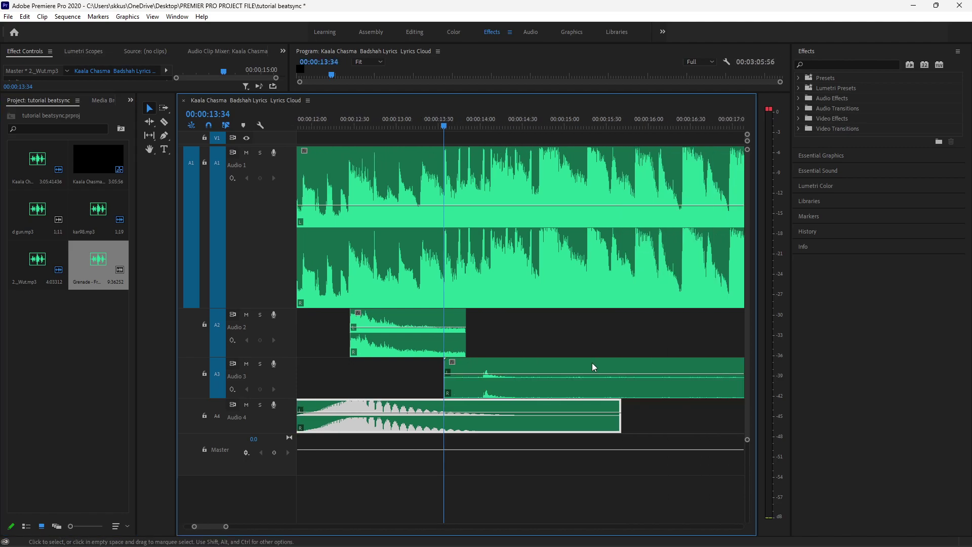
scroll(591, 362, "down", 6)
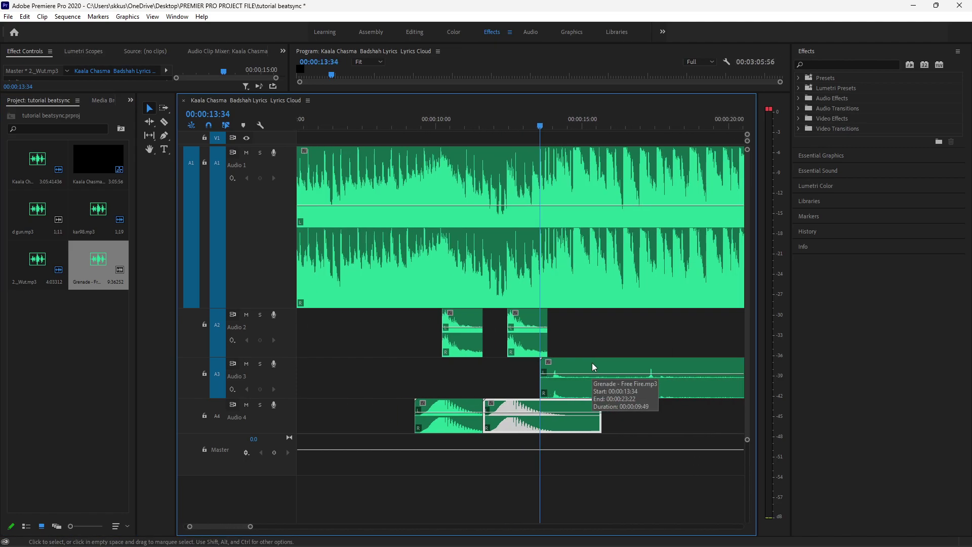
scroll(591, 362, "right", 3)
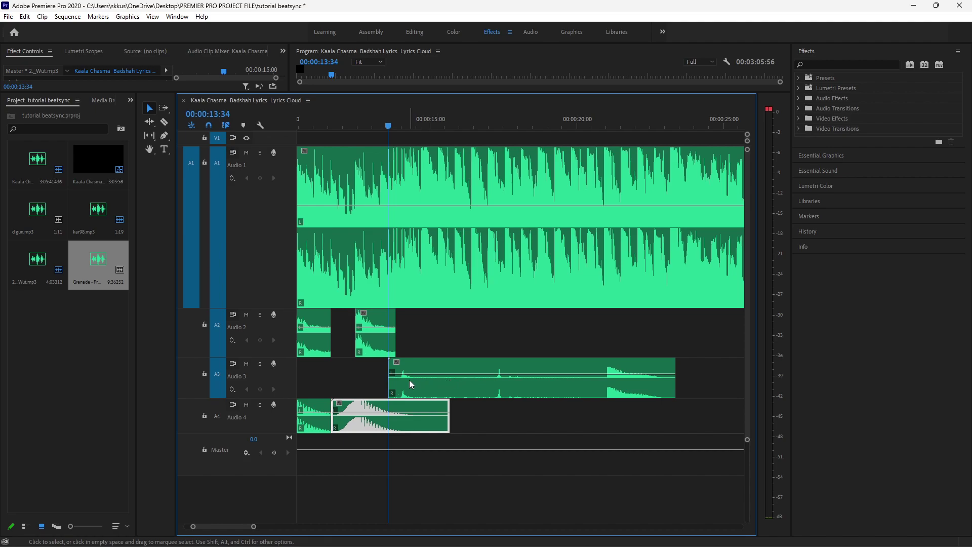
left_click_drag(393, 377, 607, 380)
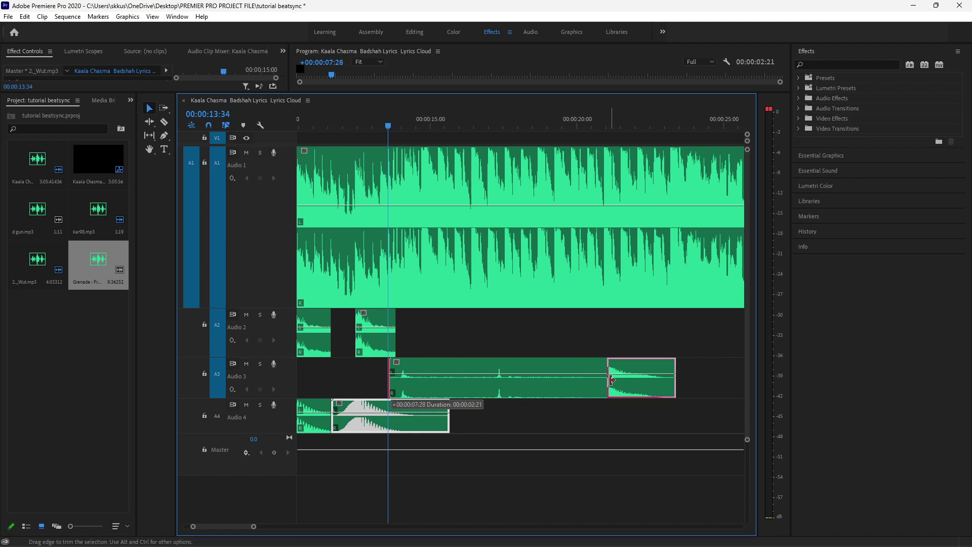
scroll(630, 375, "up", 5)
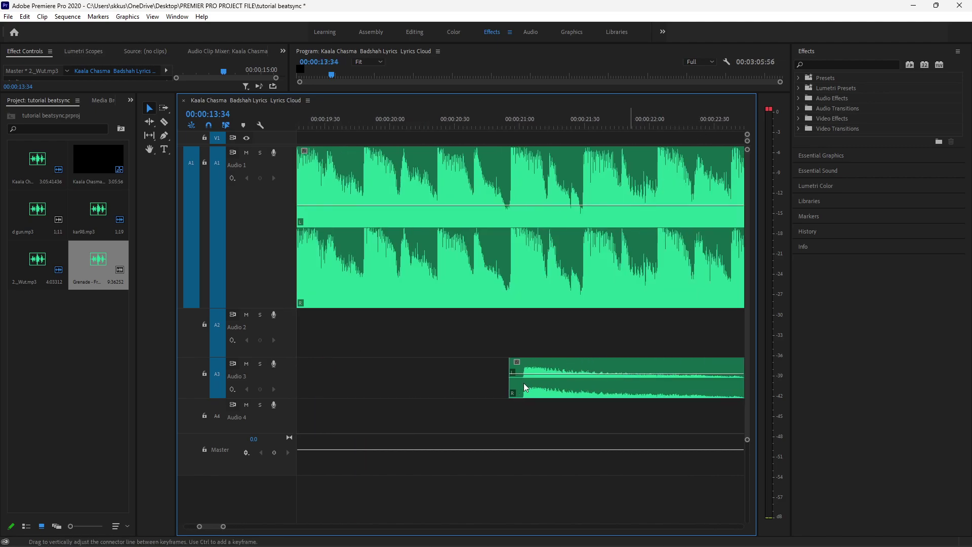
scroll(545, 383, "down", 4)
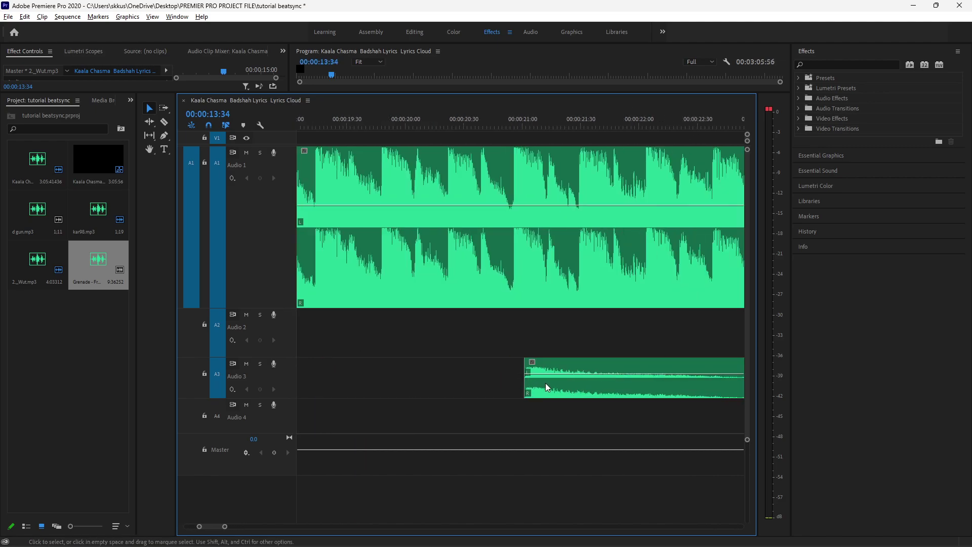
double_click(569, 381)
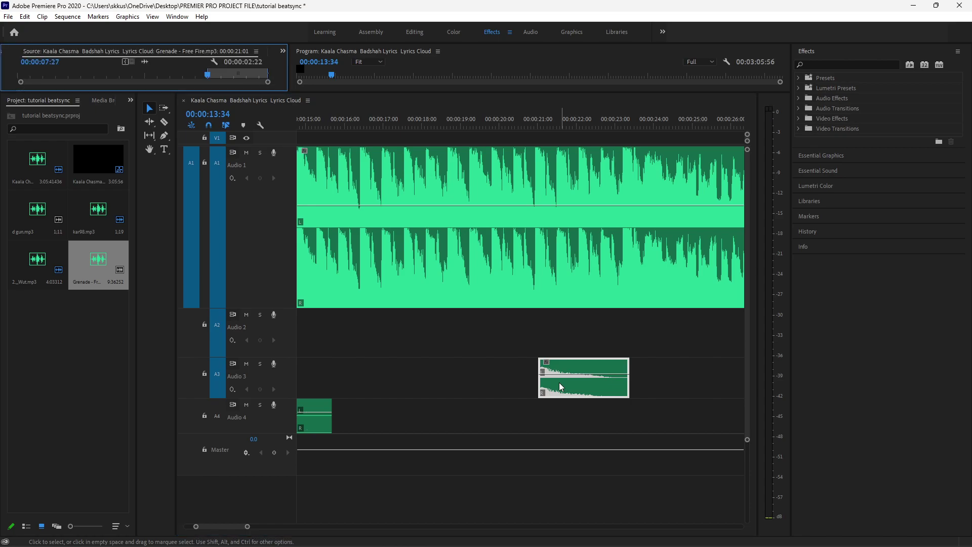
mouse_move(597, 384)
left_mouse_down()
mouse_move(452, 378)
mouse_move(538, 378)
left_mouse_up()
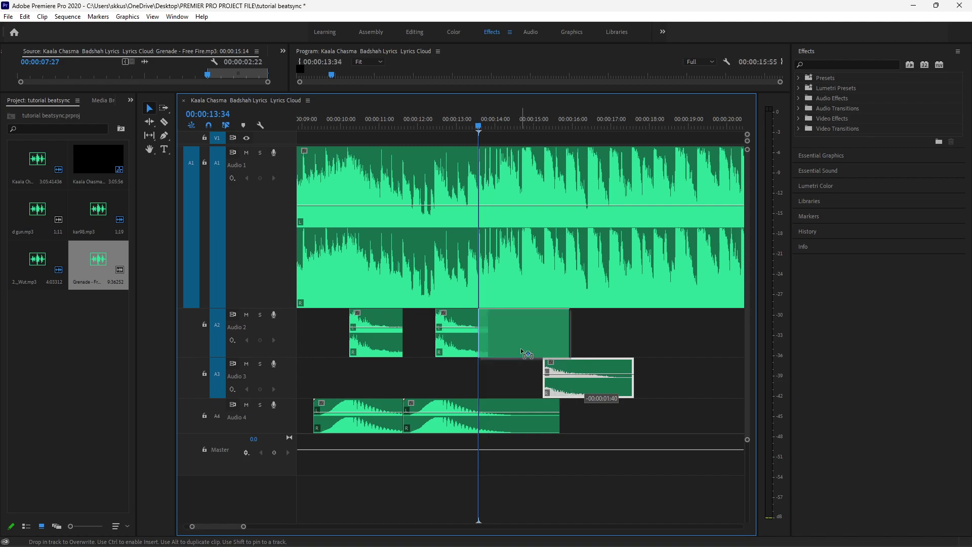
Move the Grenade clip up to Audio 2 at 00:00:13:34 and zoom in on the timeline.
left_click_drag(539, 378, 521, 348)
key("equal")
key("equal")
key("equal")
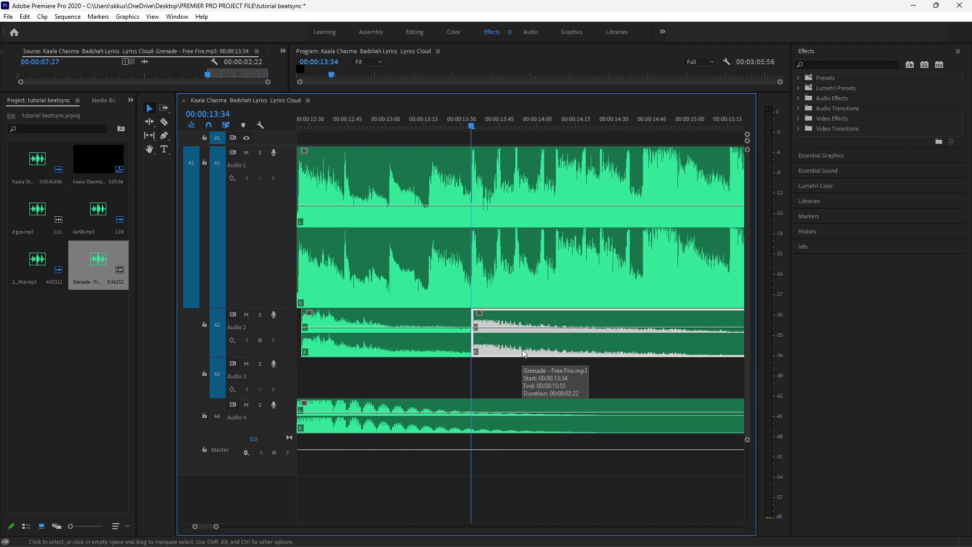
key("equal")
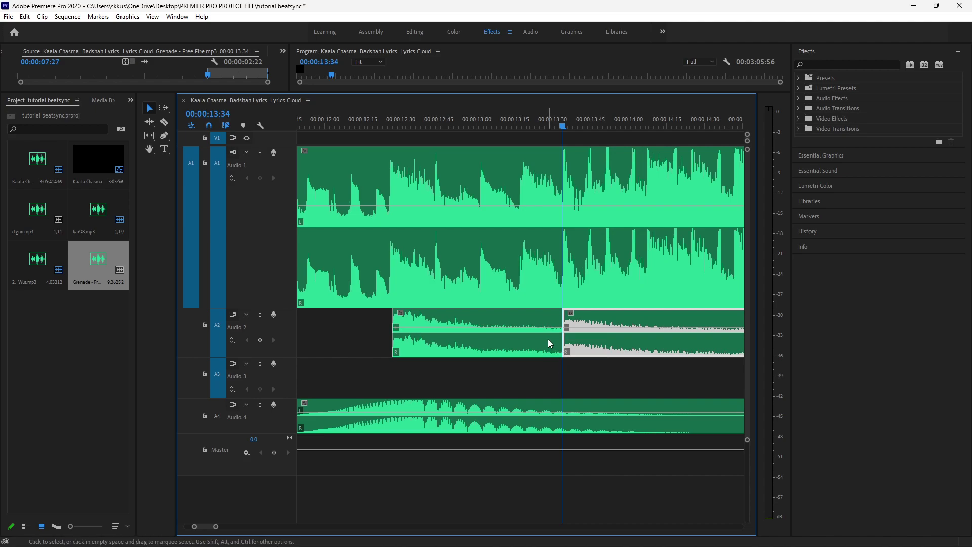
left_click(451, 349)
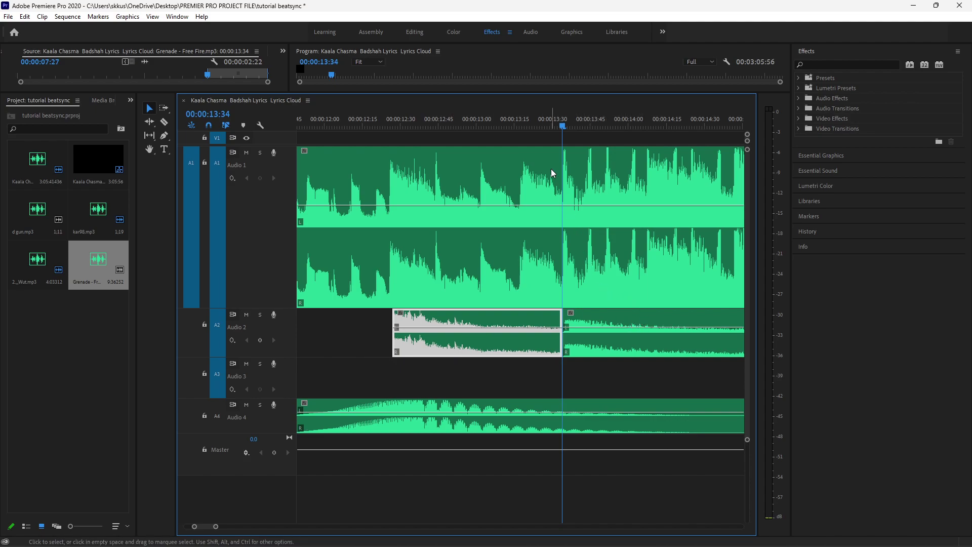
left_click(366, 124)
Preview the grenade hit, then raise the grenade clip's volume on Audio 2.
key("space")
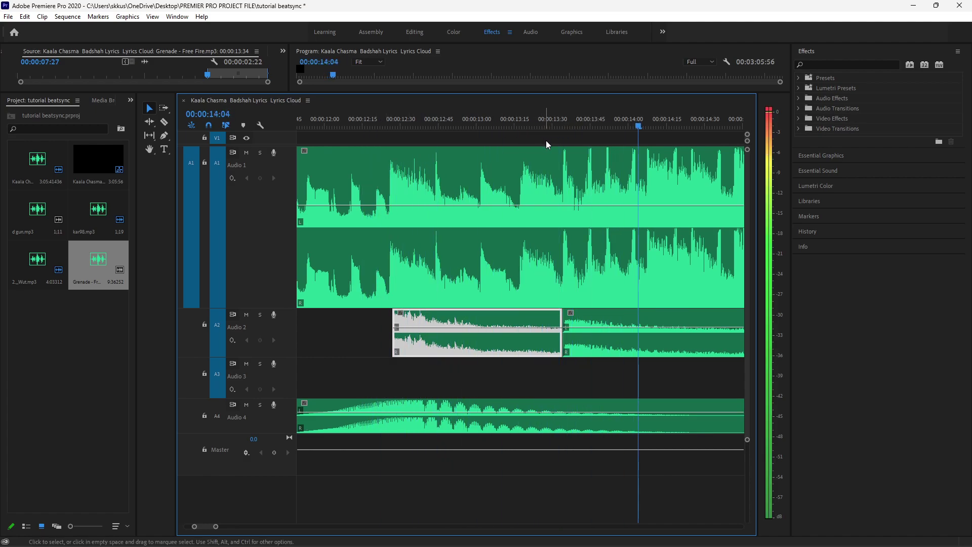
key("space")
left_click(599, 347)
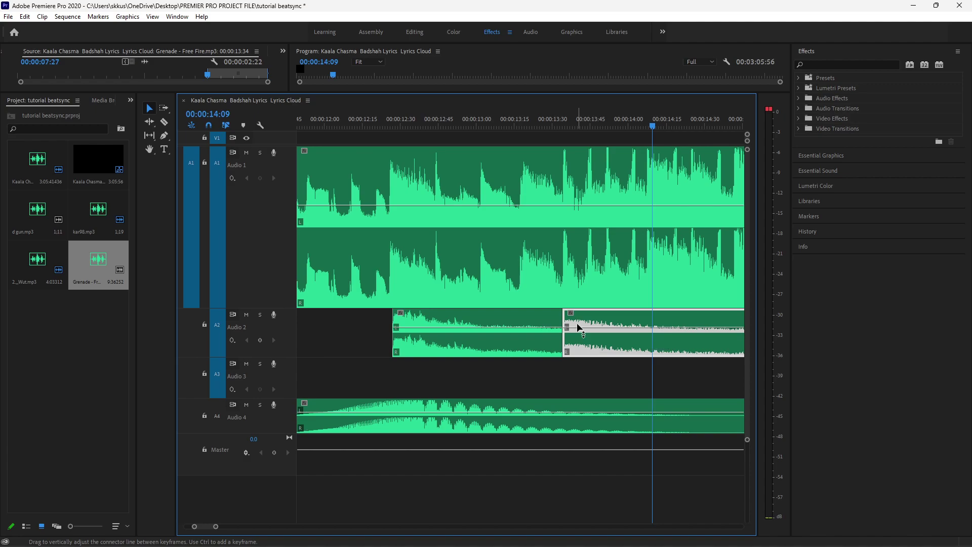
mouse_move(579, 328)
left_mouse_down()
mouse_move(578, 316)
mouse_move(578, 325)
left_mouse_up()
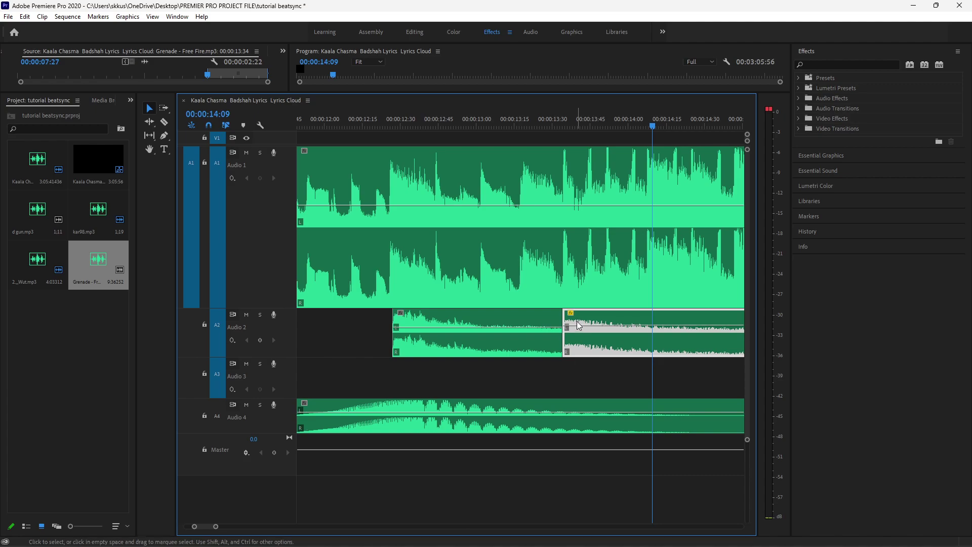
Replay the louder hit from about 13:28 and shift the grenade clip later on Audio 2.
left_click(540, 126)
key("space")
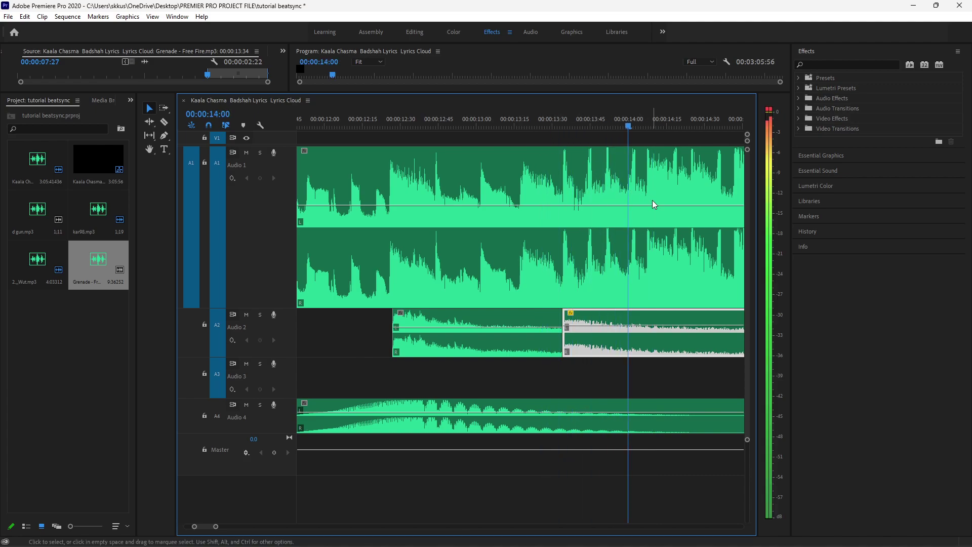
key("space")
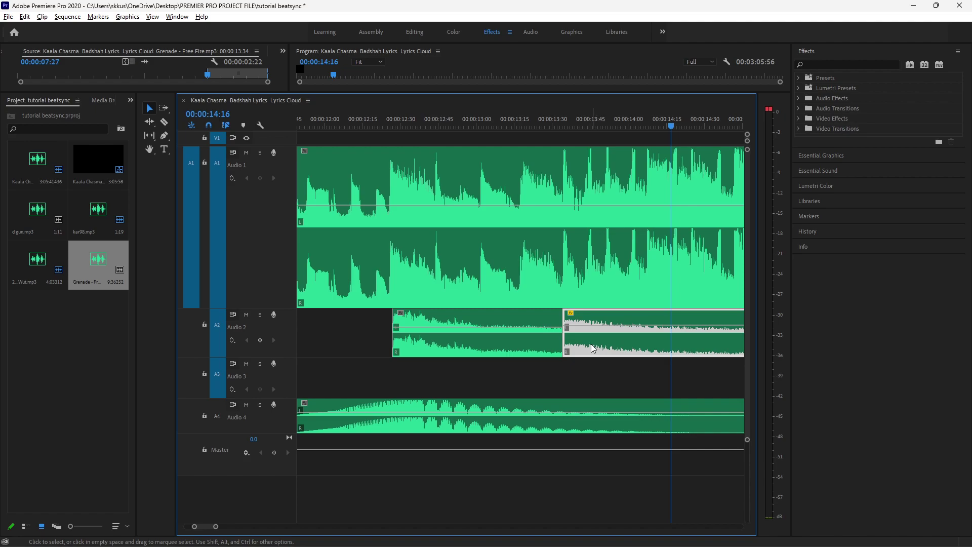
left_click_drag(581, 344, 652, 341)
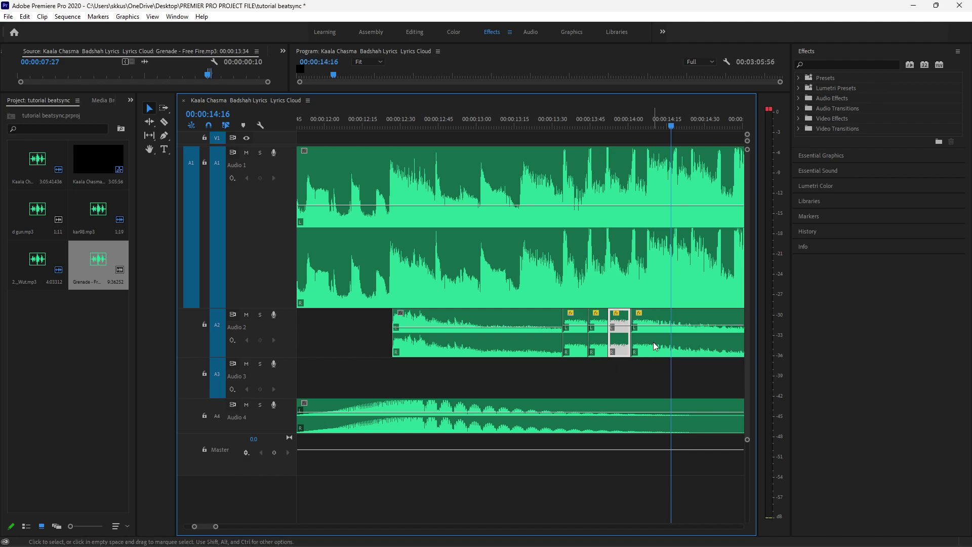
Play the grenade hits with the song from about 00:00:12:10.
left_click(350, 121)
key("space")
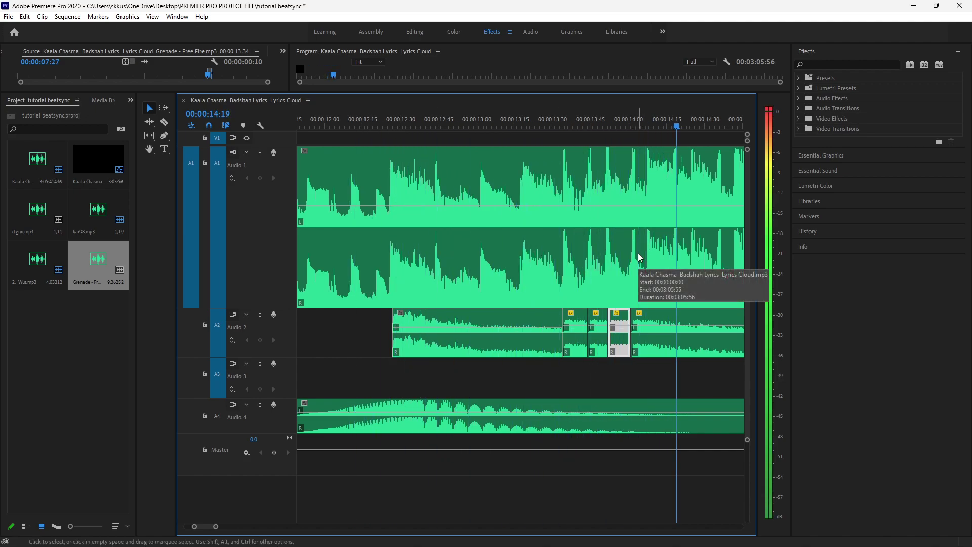
key("space")
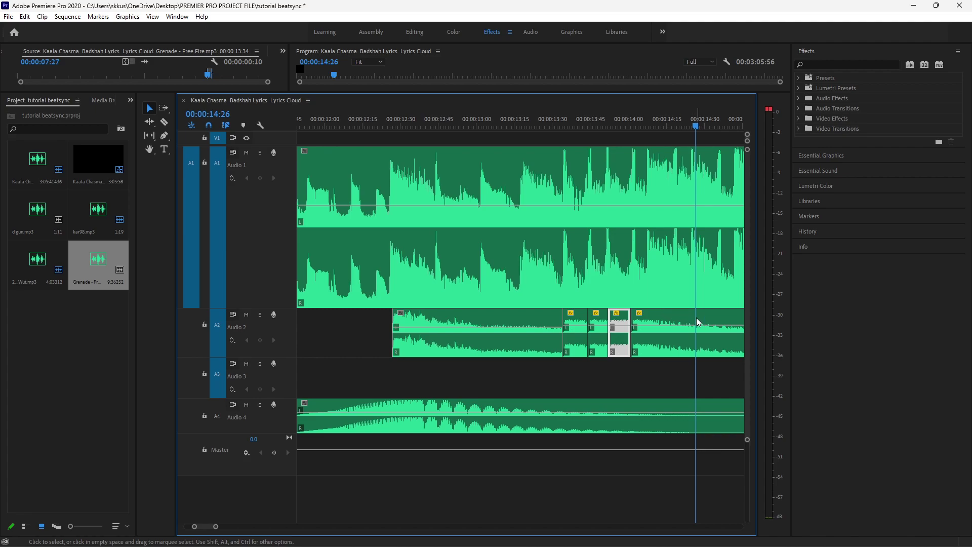
scroll(697, 318, "down", 2)
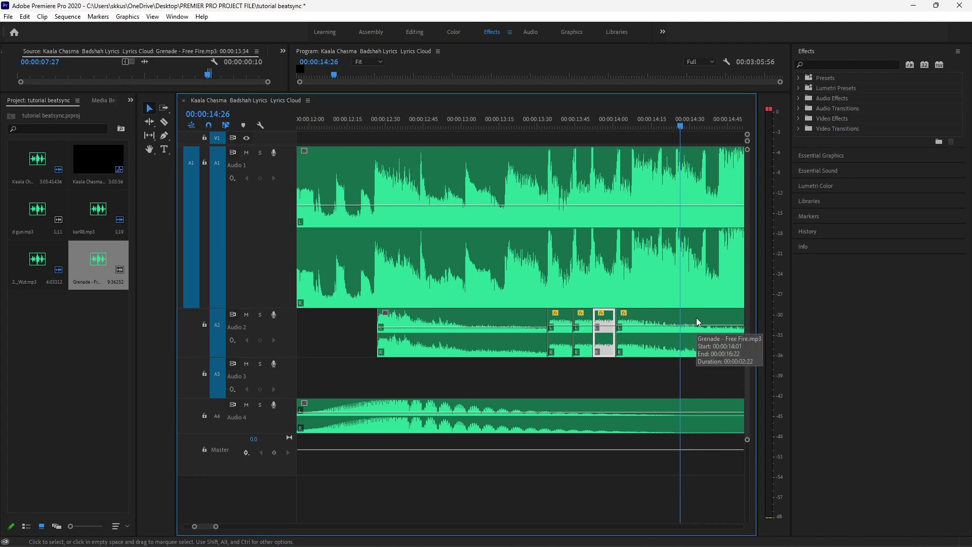
Shift the long grenade clip later to leave a new hit at about 00:00:14:26, then replay from 12:18.
left_click(629, 341)
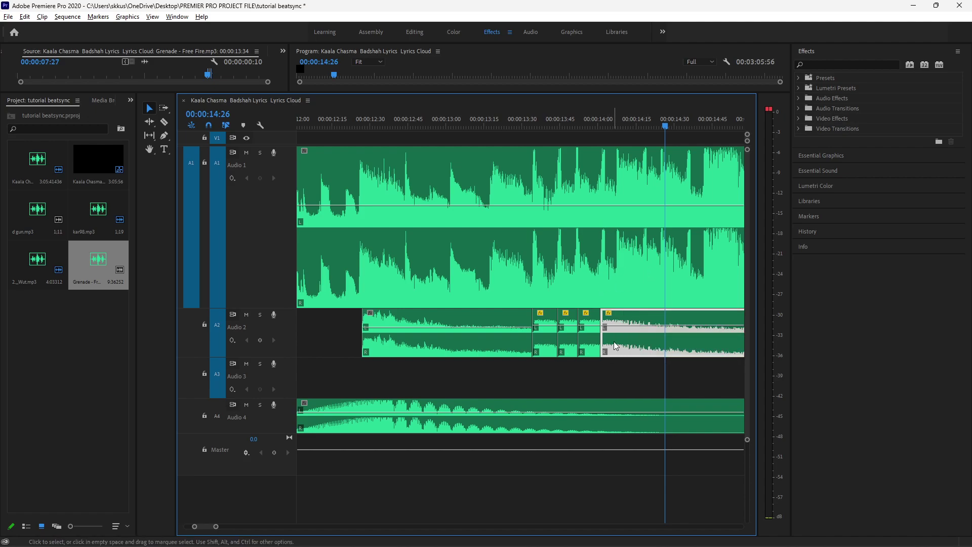
left_click_drag(616, 351, 666, 348)
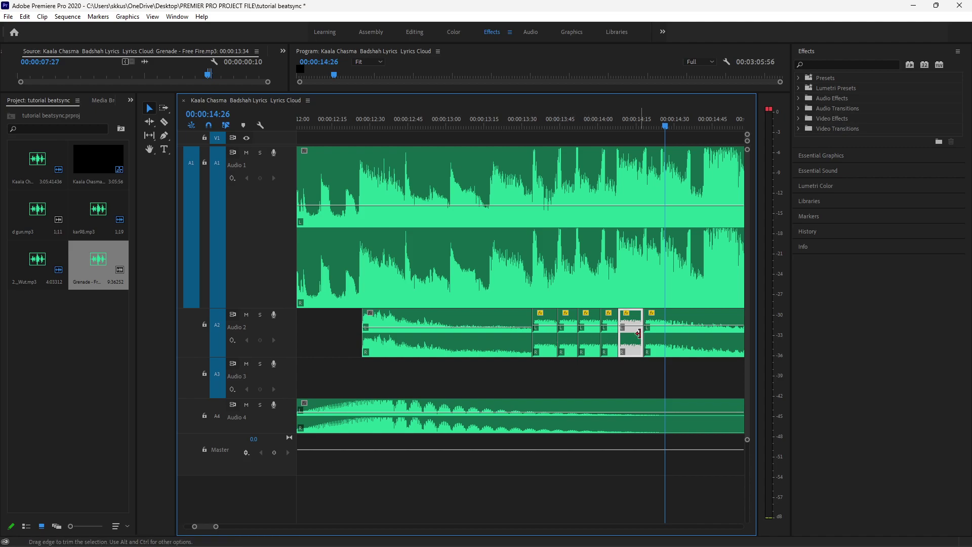
left_click_drag(664, 347, 684, 346)
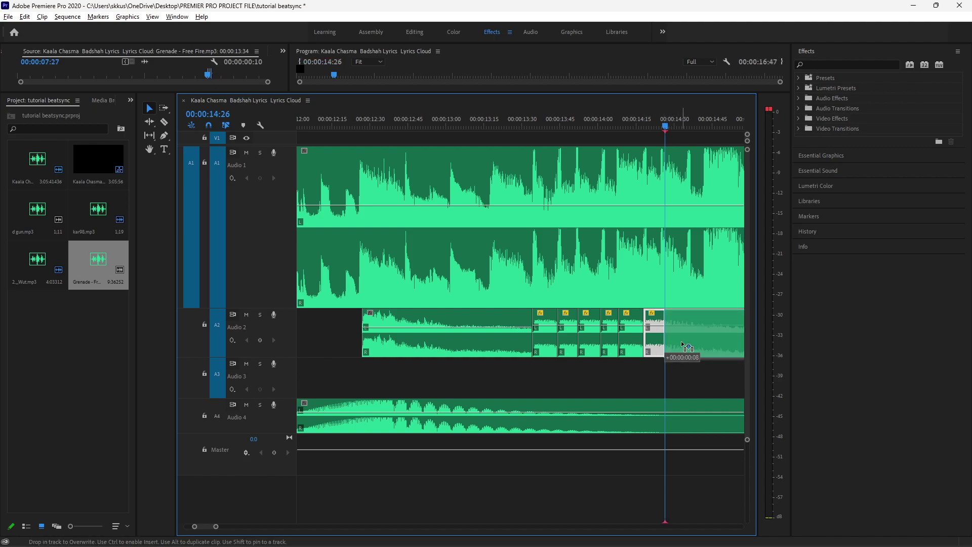
left_click_drag(681, 343, 684, 343)
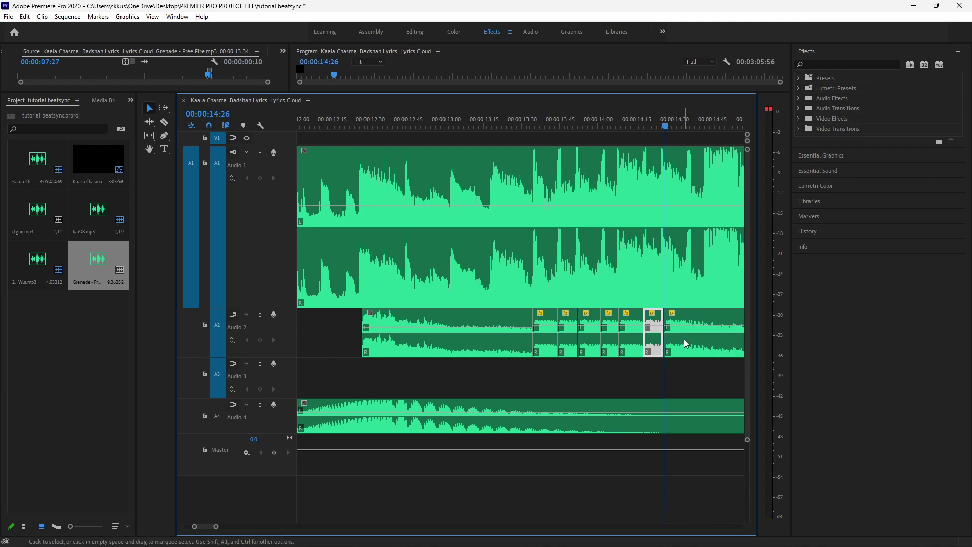
left_click(340, 120)
key("space")
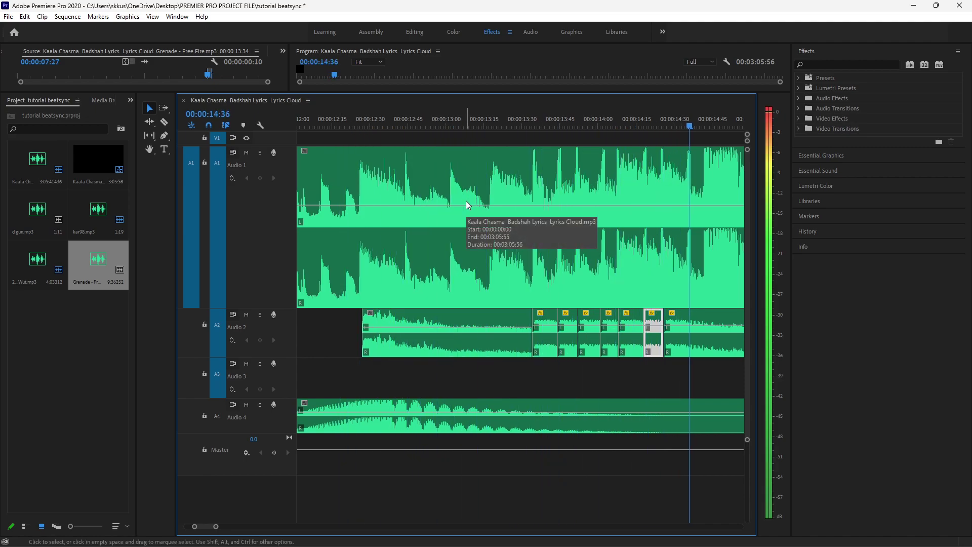
key("space")
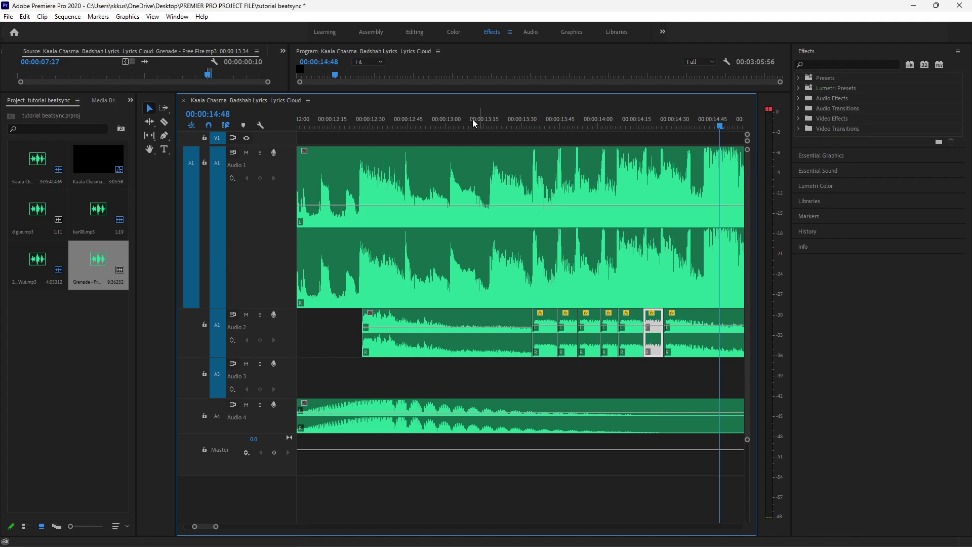
Replay the grenade hits from 12:10, then shift the long grenade clip eight frames later.
left_click(320, 120)
key("space")
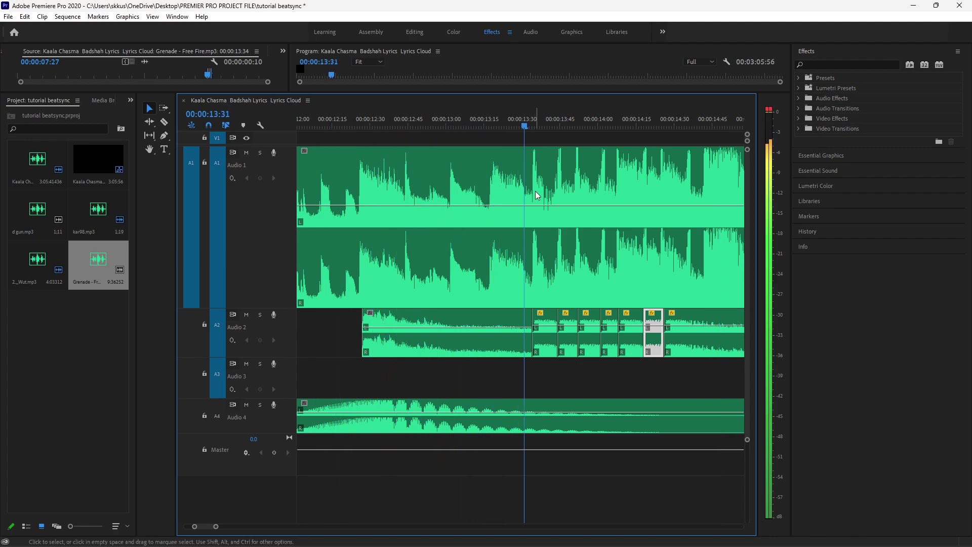
key("space")
scroll(633, 329, "down", 1)
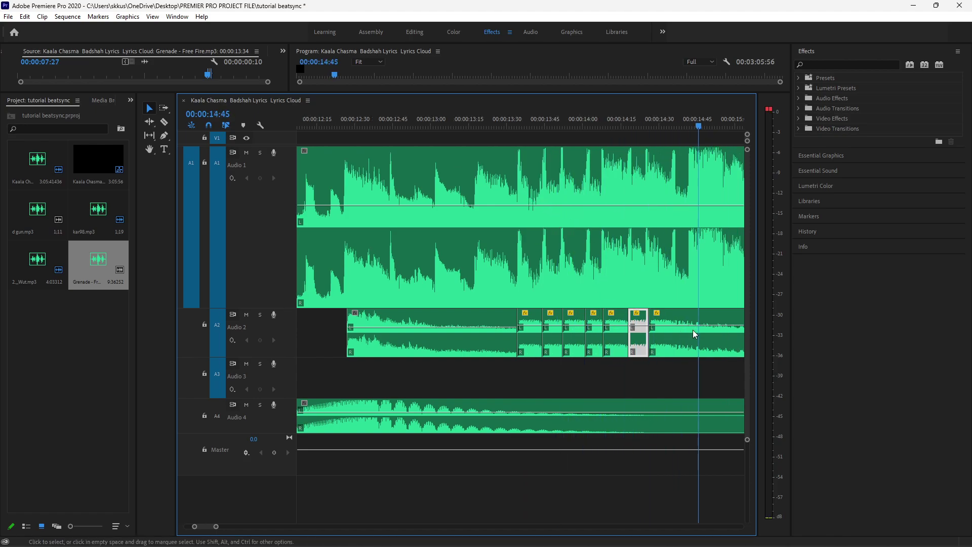
scroll(637, 324, "down", 2)
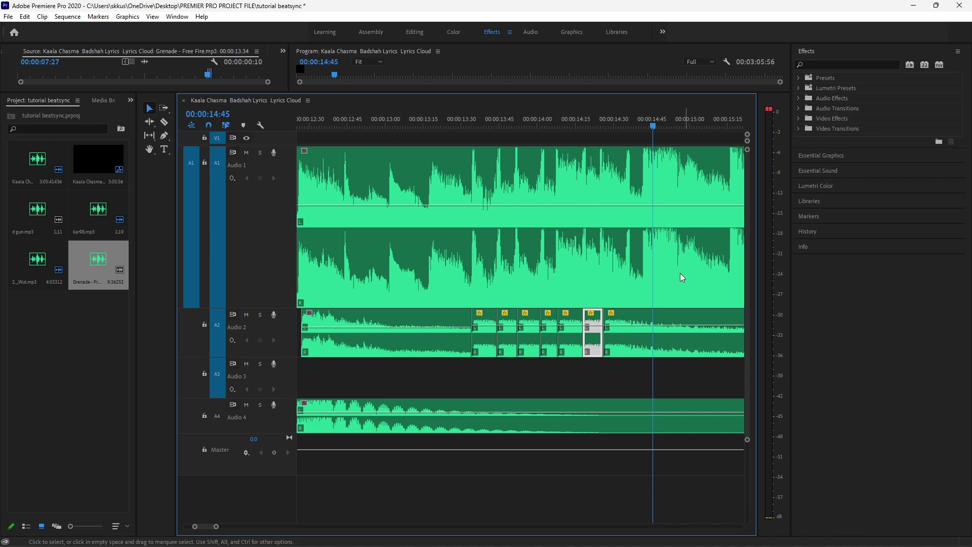
left_click(627, 347)
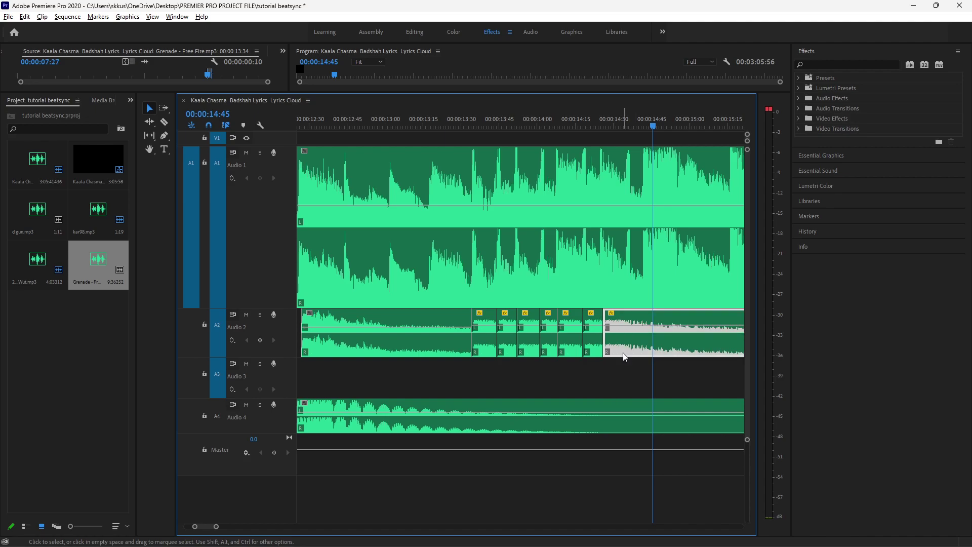
left_click_drag(622, 353, 643, 344)
Play from 00:00:12:00 and scrub the playhead from 13:34 through the hits to 13:45.
scroll(477, 112, "up", 5)
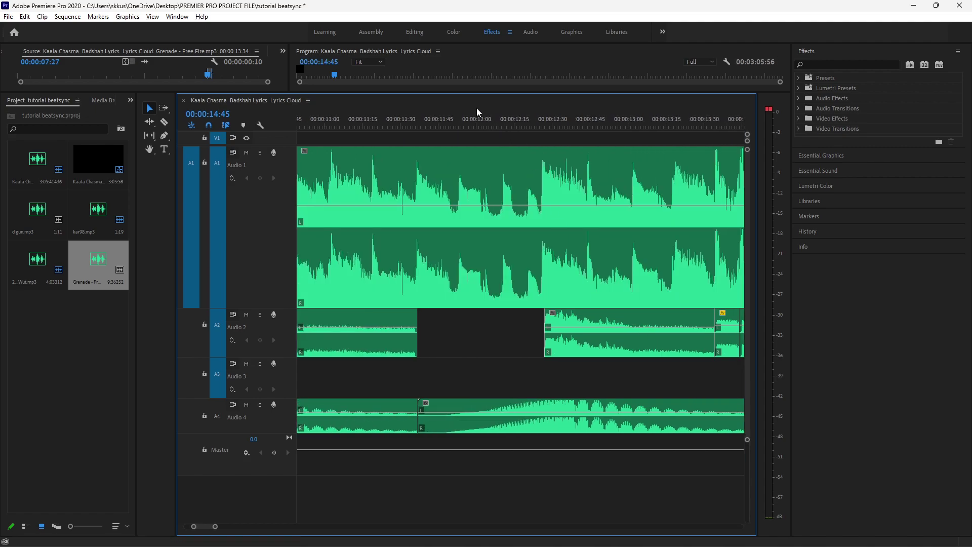
left_click(477, 111)
key("space")
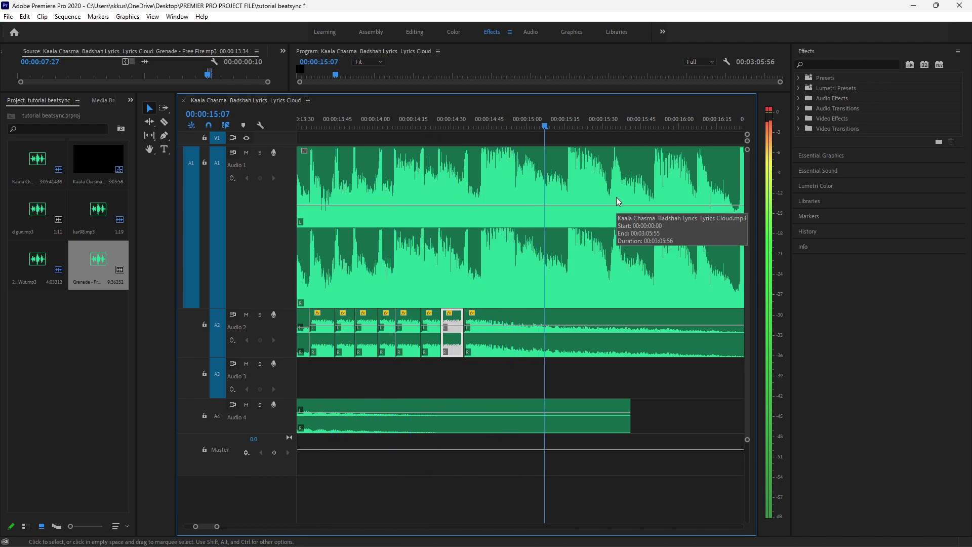
key("space")
scroll(493, 338, "up", 2)
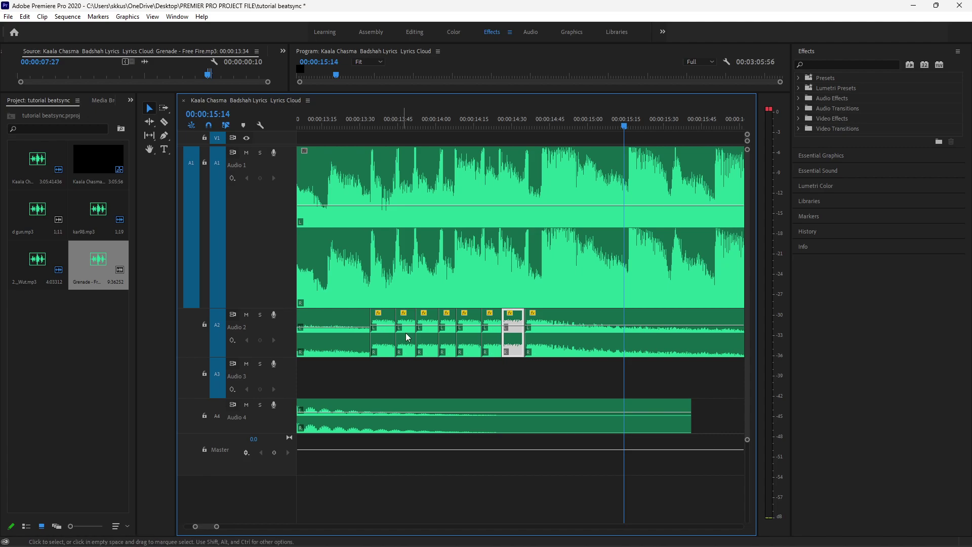
scroll(519, 329, "up", 2)
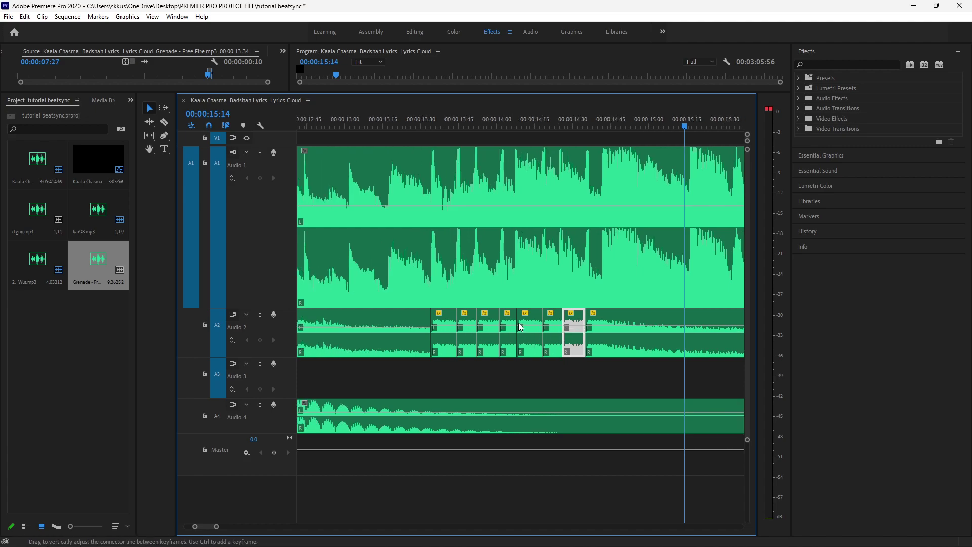
left_click_drag(424, 125, 431, 126)
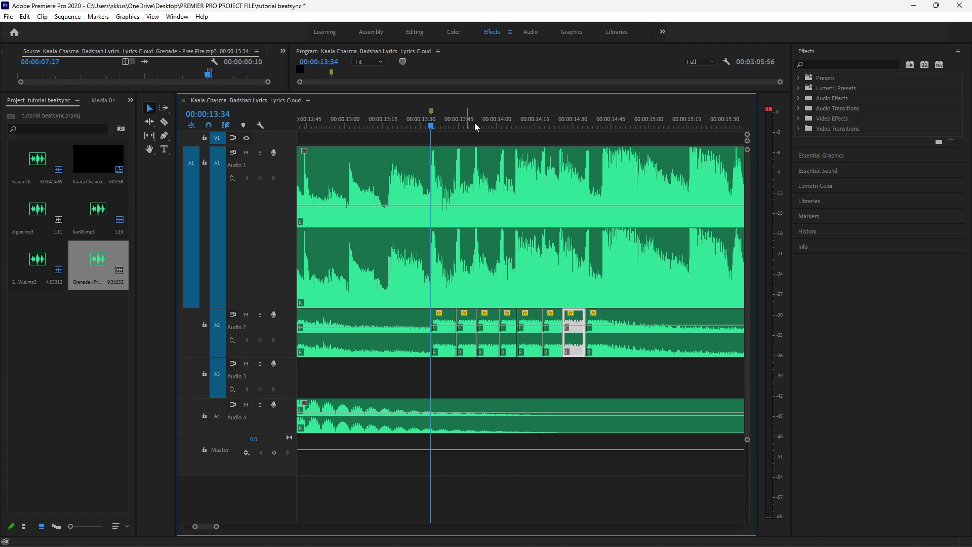
mouse_move(446, 123)
left_mouse_down()
mouse_move(458, 111)
mouse_move(457, 129)
mouse_move(480, 129)
left_mouse_up()
Add ruler markers on the song's beats from about 13:44 through 14:18.
key("m")
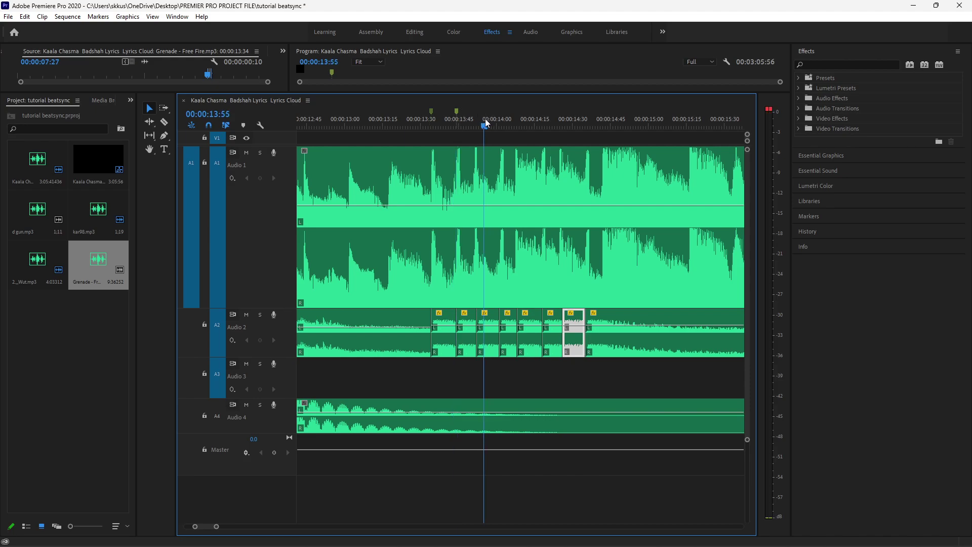
key("Left")
key("m")
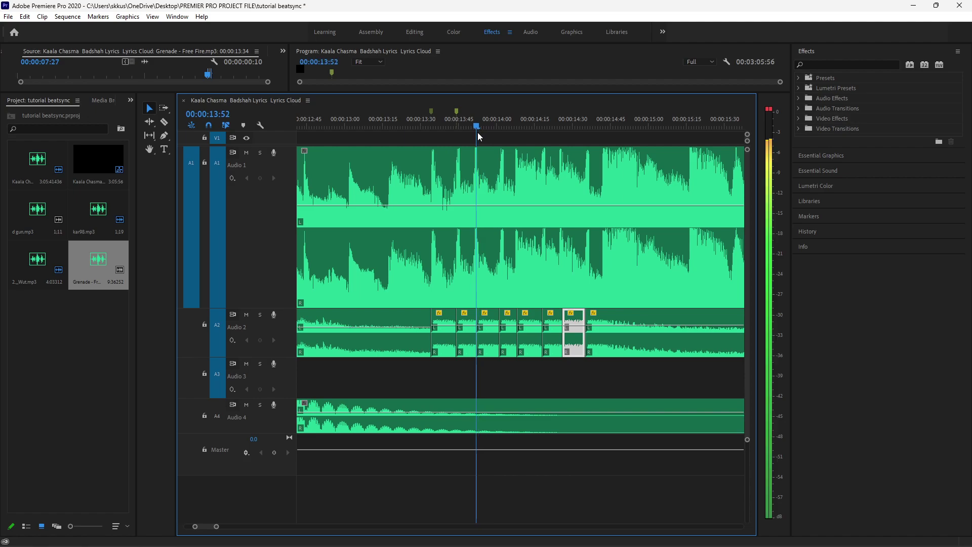
key("space")
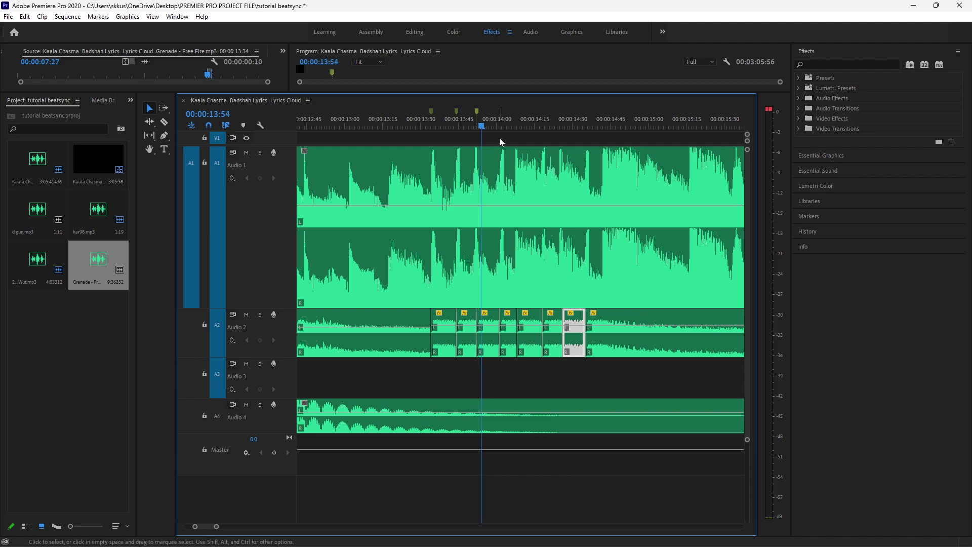
key("space")
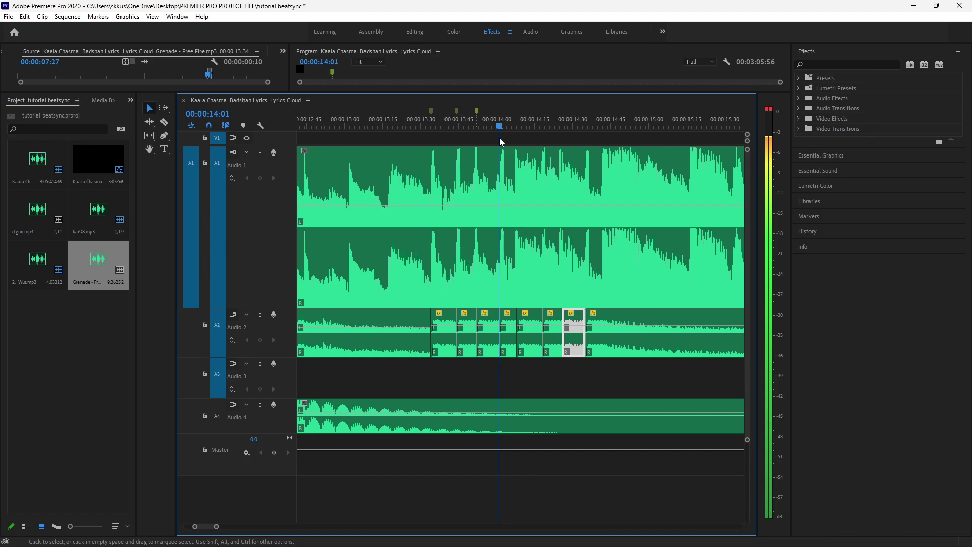
key("m")
key("space")
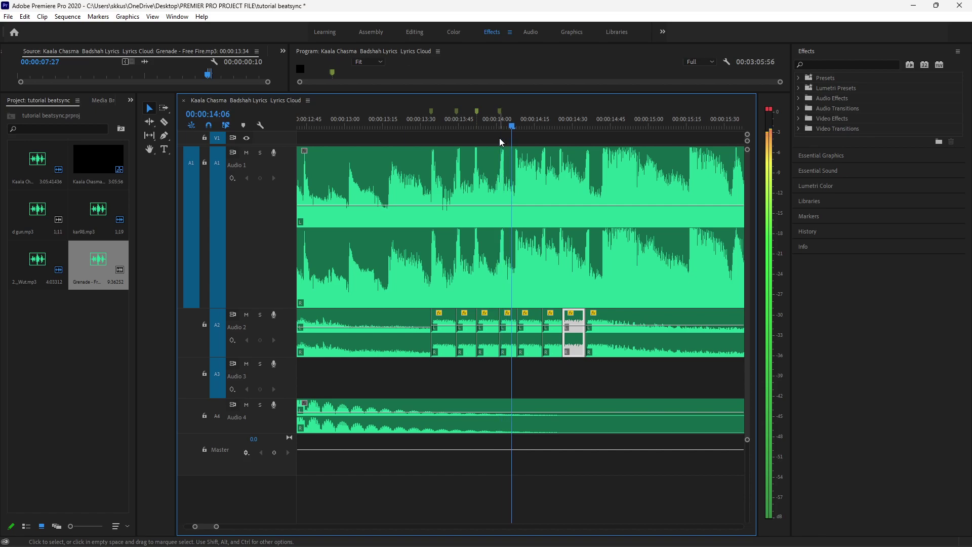
key("space")
key("m")
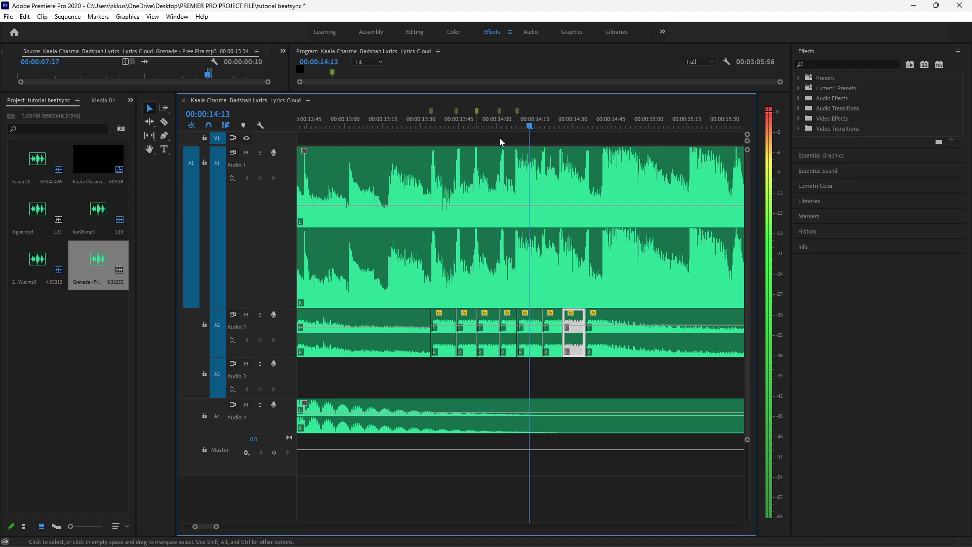
key("m")
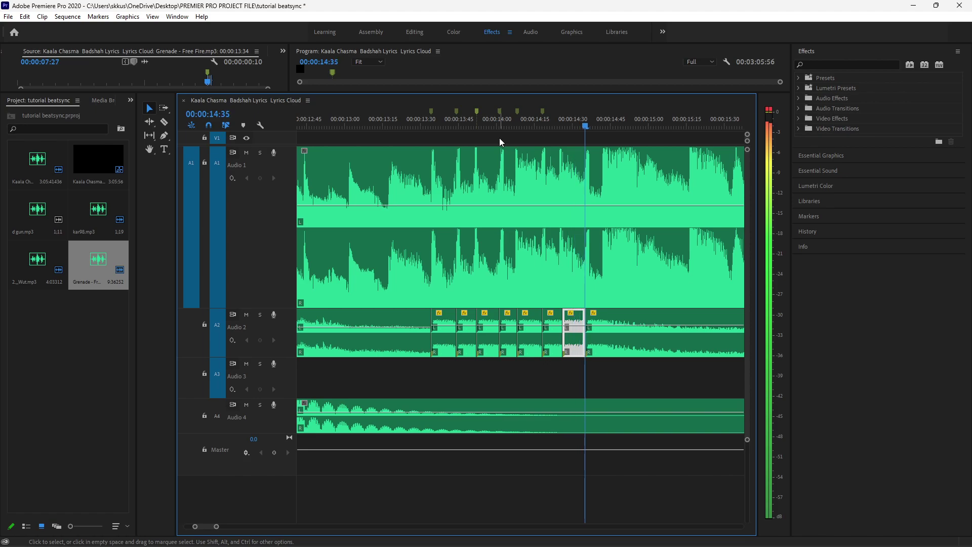
Add a sequence marker at 14:35, closing the Marker dialogs that pop up.
key("m")
key("m")
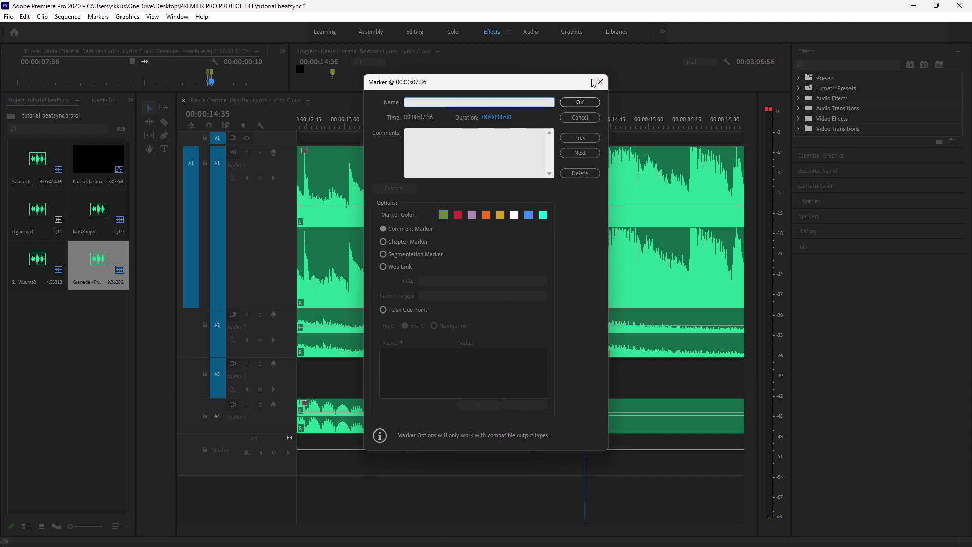
left_click(593, 81)
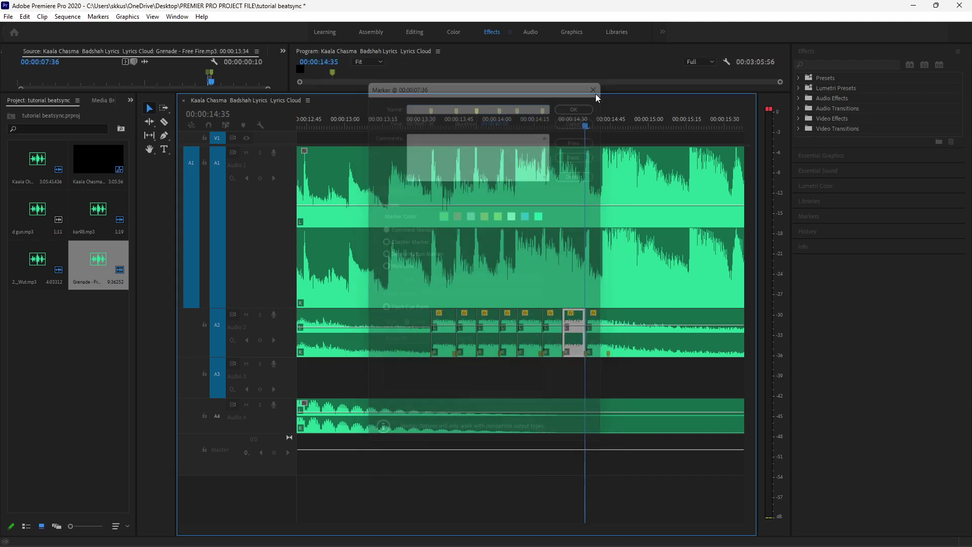
left_click(583, 123)
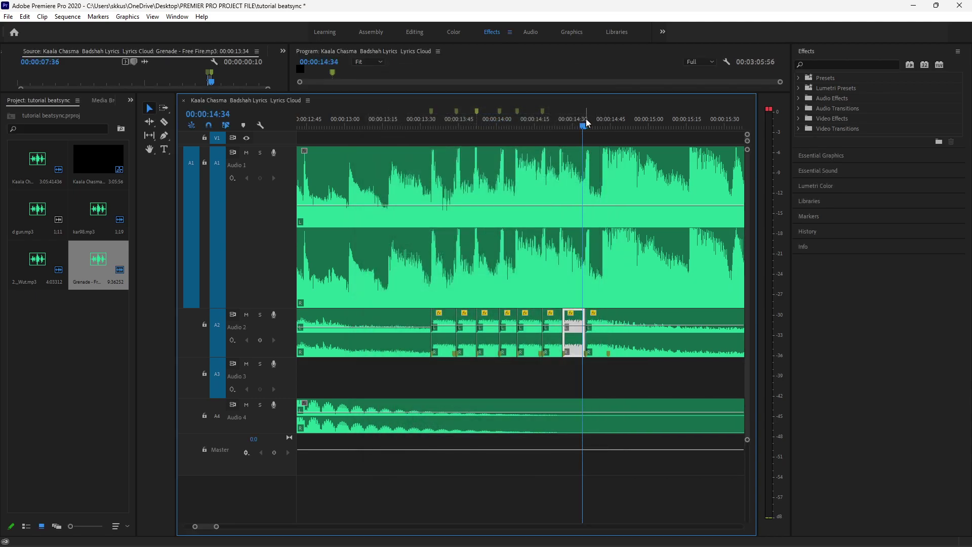
left_click(586, 123)
key("m")
key("m")
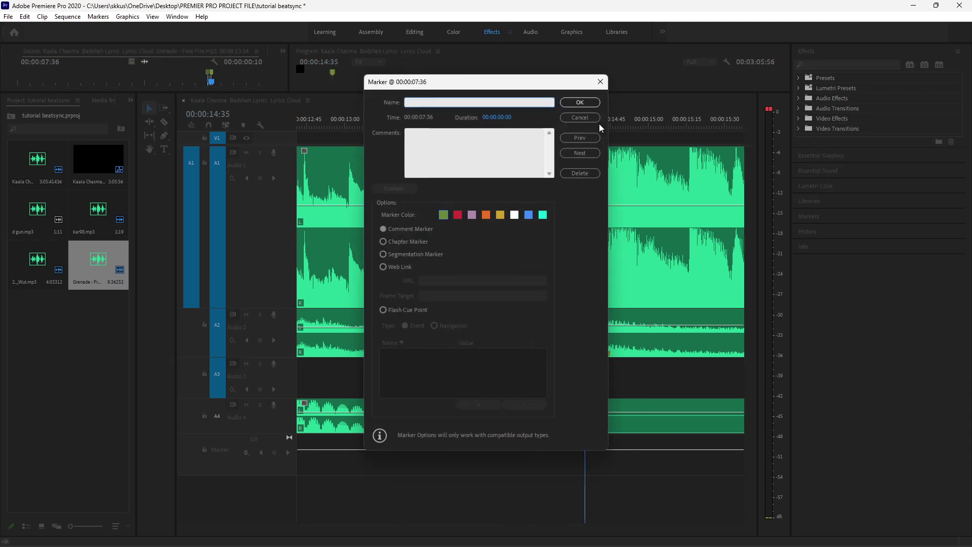
left_click(579, 102)
key("m")
left_click(600, 82)
left_click_drag(319, 93, 330, 131)
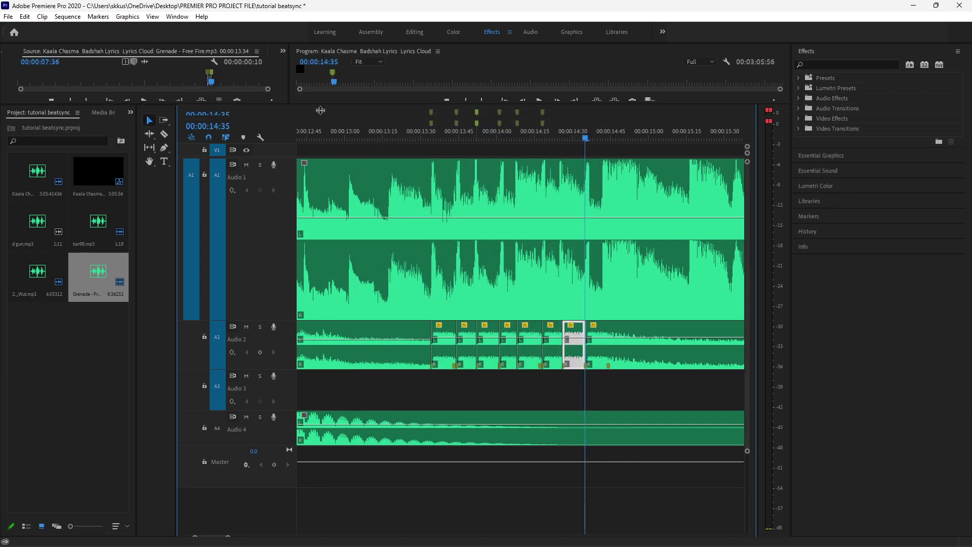
left_click(443, 117)
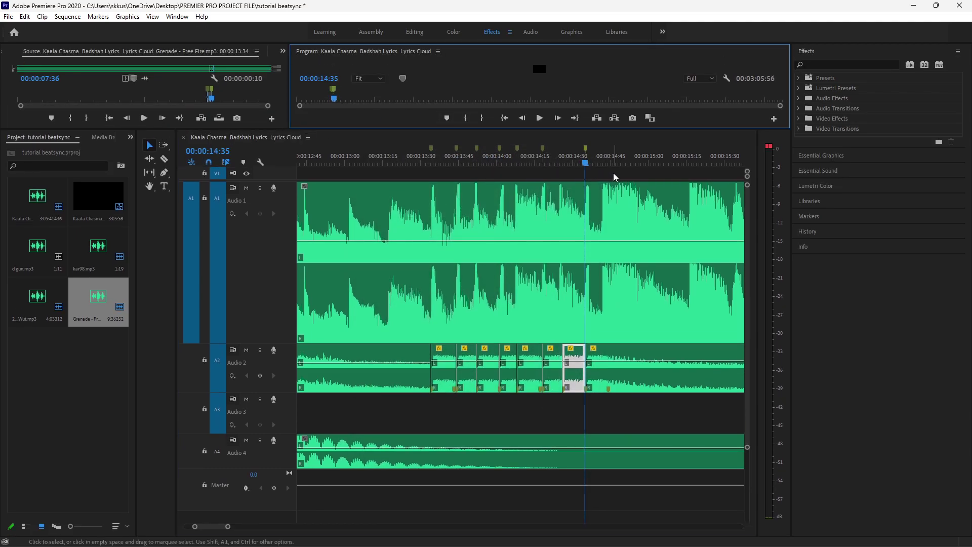
Add a sequence marker at 14:26 and close its Marker dialog.
left_click_drag(571, 160, 566, 159)
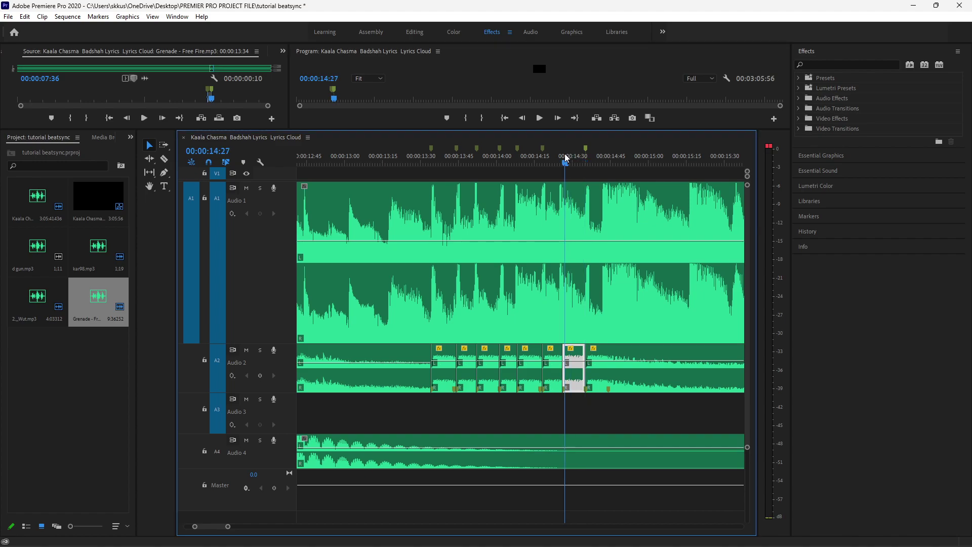
key("Left")
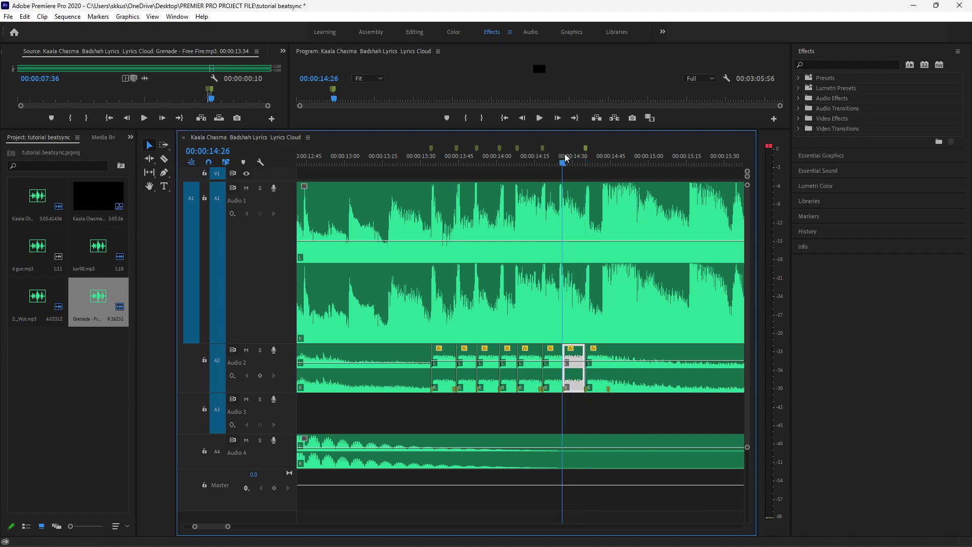
key("m")
key("m")
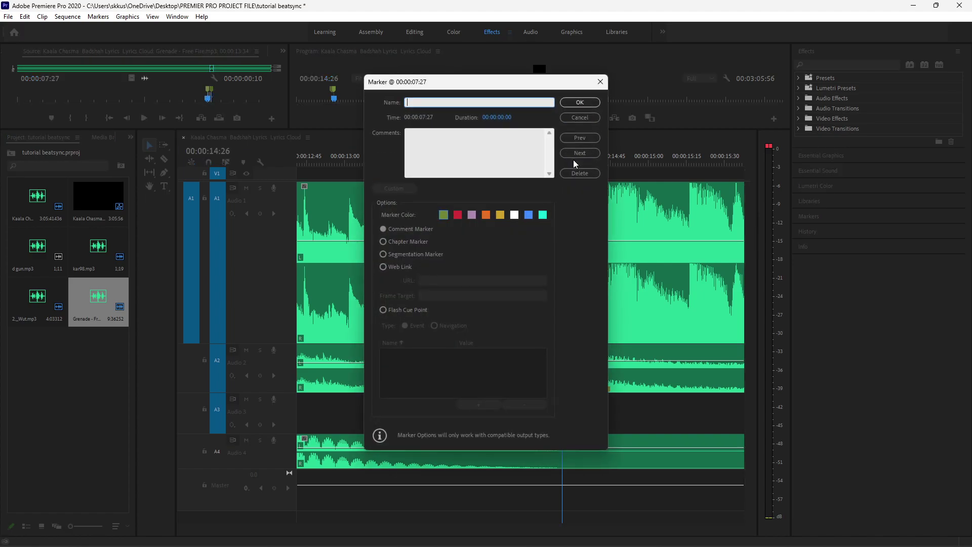
left_click(600, 81)
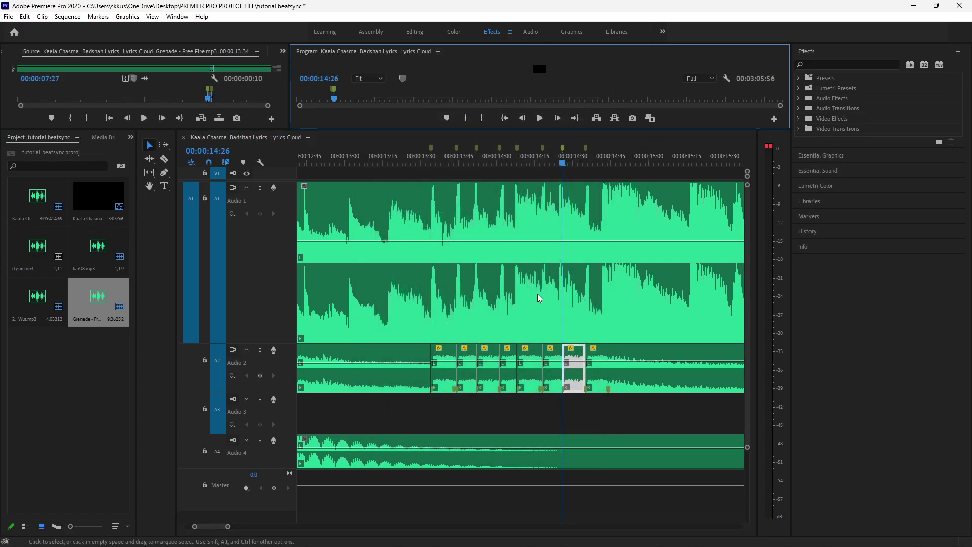
scroll(582, 300, "up", 3)
Add a beat marker at 10:14, where the earlier Audio 2 clip begins.
left_click_drag(409, 163, 415, 163)
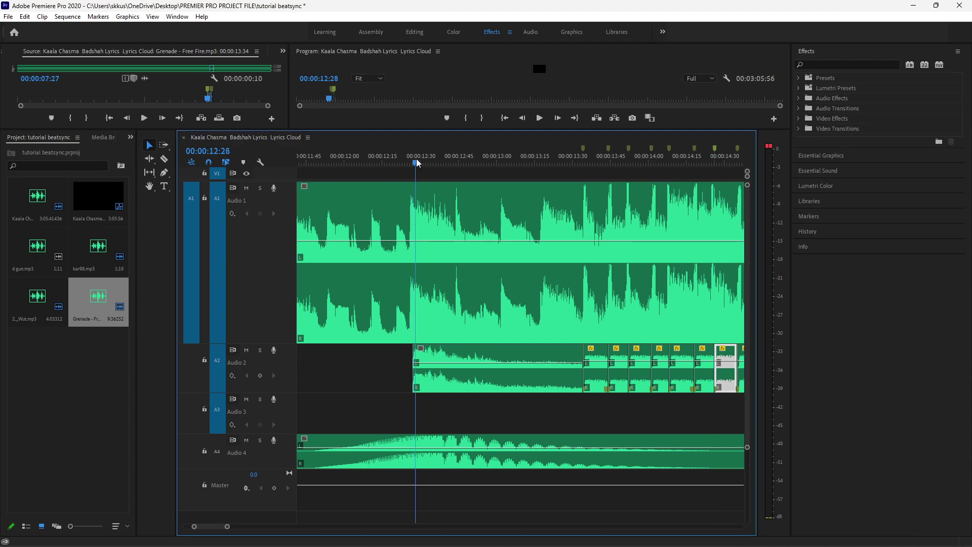
left_click(454, 86)
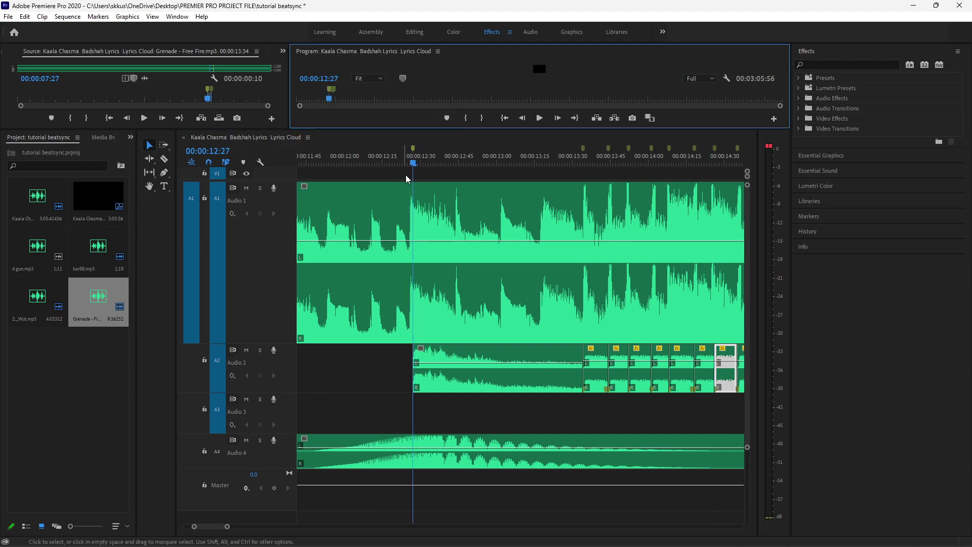
scroll(425, 185, "up", 3)
scroll(438, 189, "up", 4)
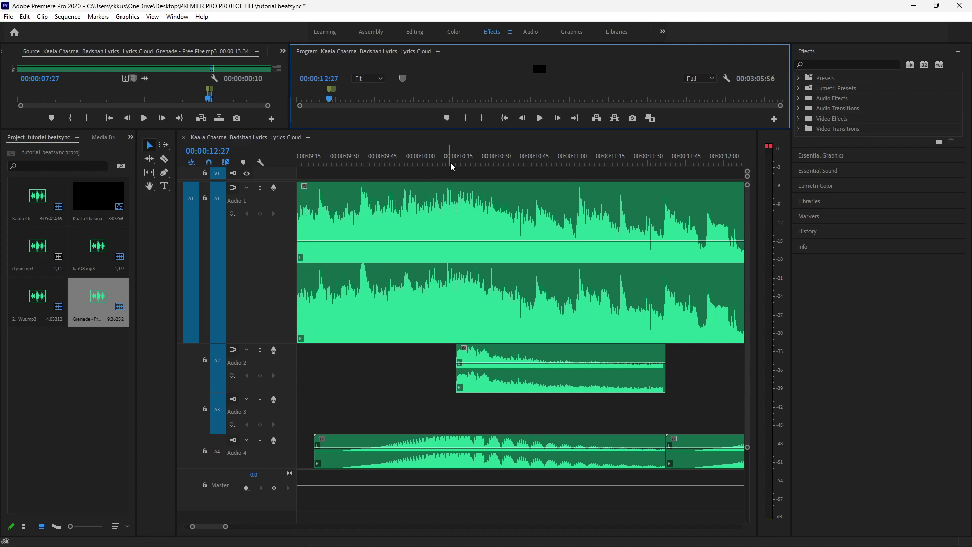
left_click_drag(449, 163, 455, 163)
left_click(446, 117)
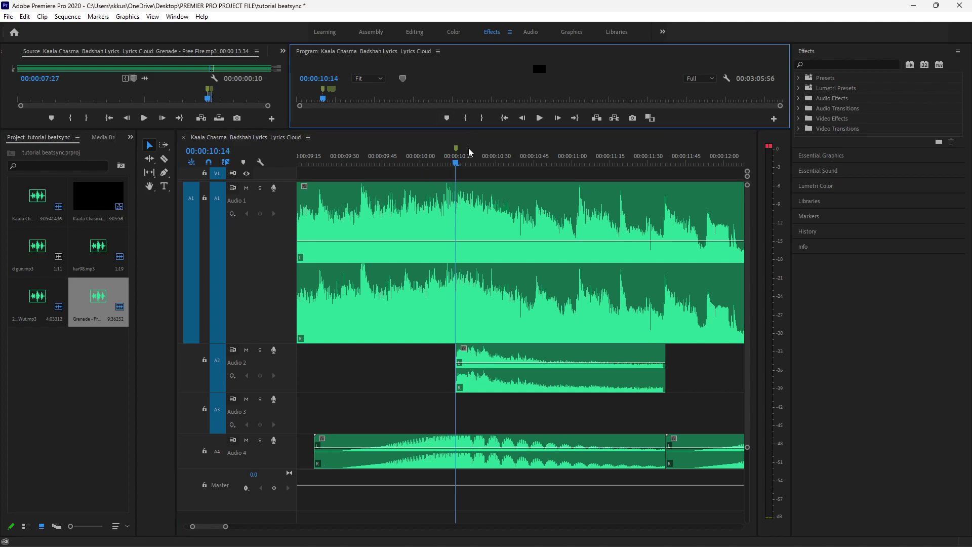
scroll(506, 172, "down", 10)
Zoom the timeline out and play from 09:10 to review the markers.
left_click_drag(567, 162, 543, 164)
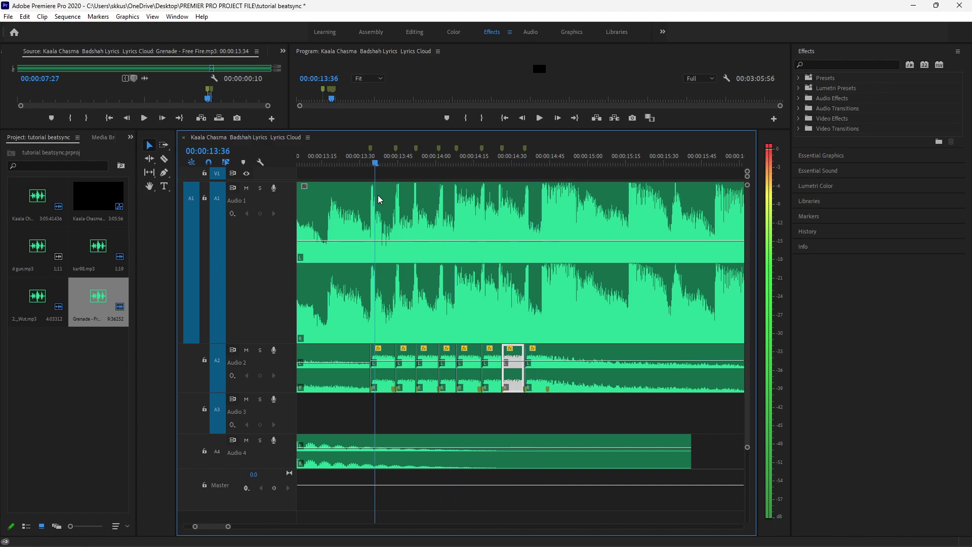
left_click_drag(545, 171, 451, 167)
key("=")
key("minus")
key("minus")
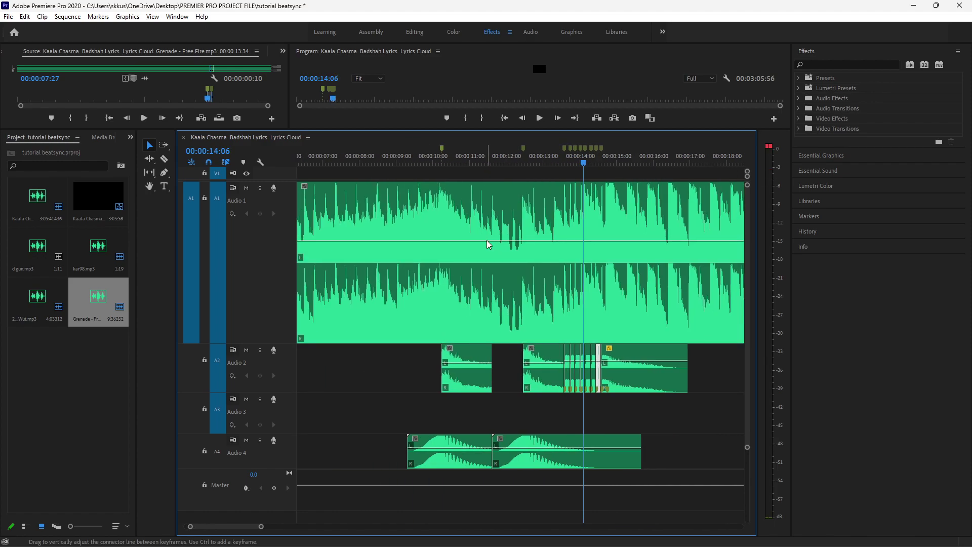
scroll(487, 243, "up", 1)
left_click(433, 163)
key("space")
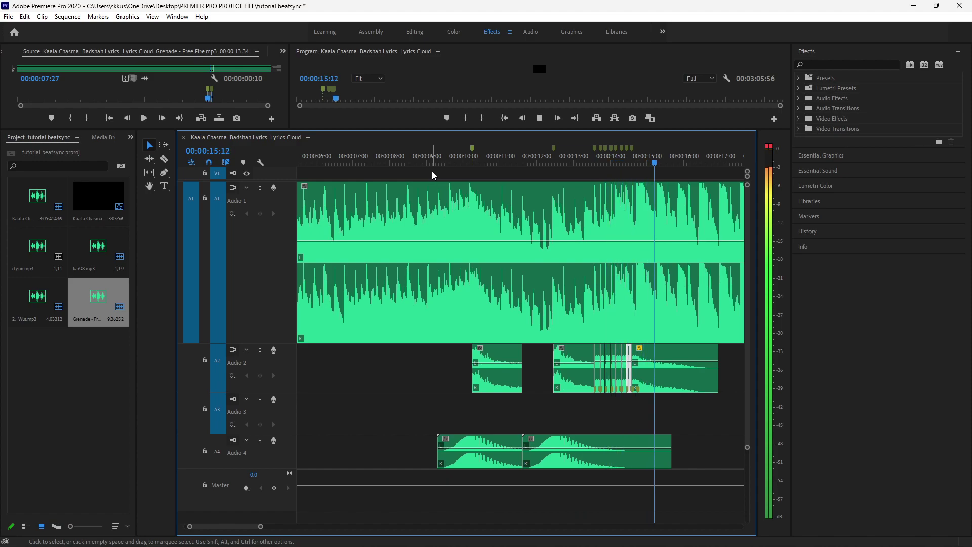
key("space")
Park the playhead at 14:42 and select d gun.mp3 in the Project panel.
scroll(589, 323, "up", 1)
scroll(586, 316, "up", 3)
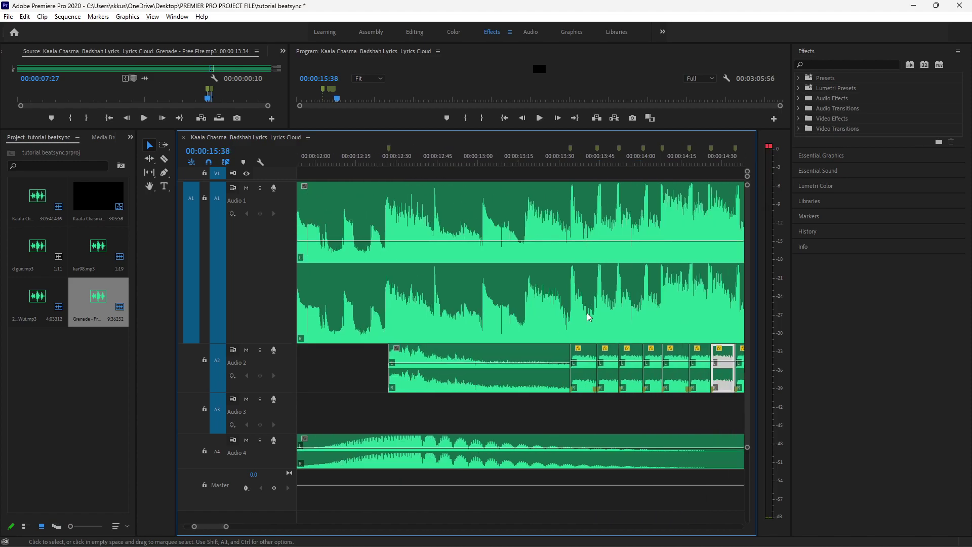
left_click(496, 162)
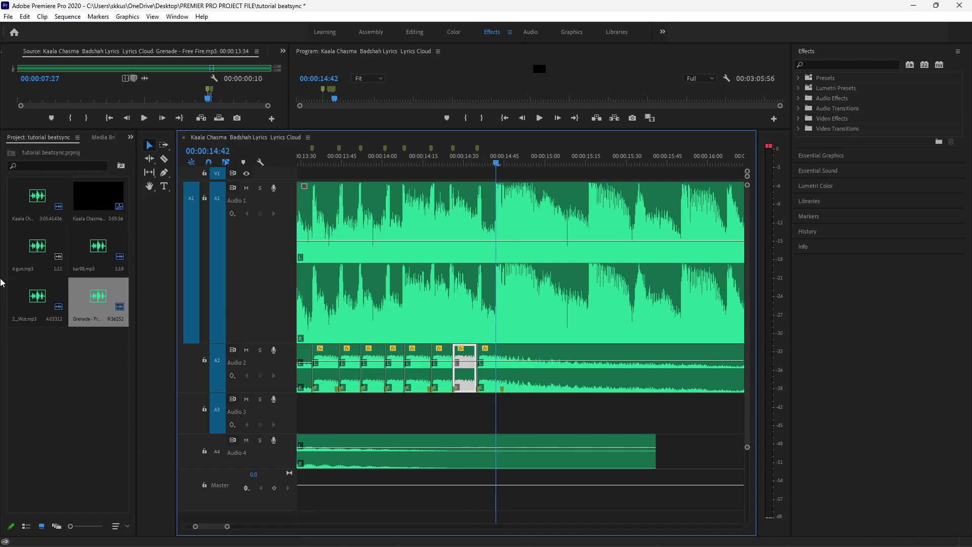
left_click(32, 254)
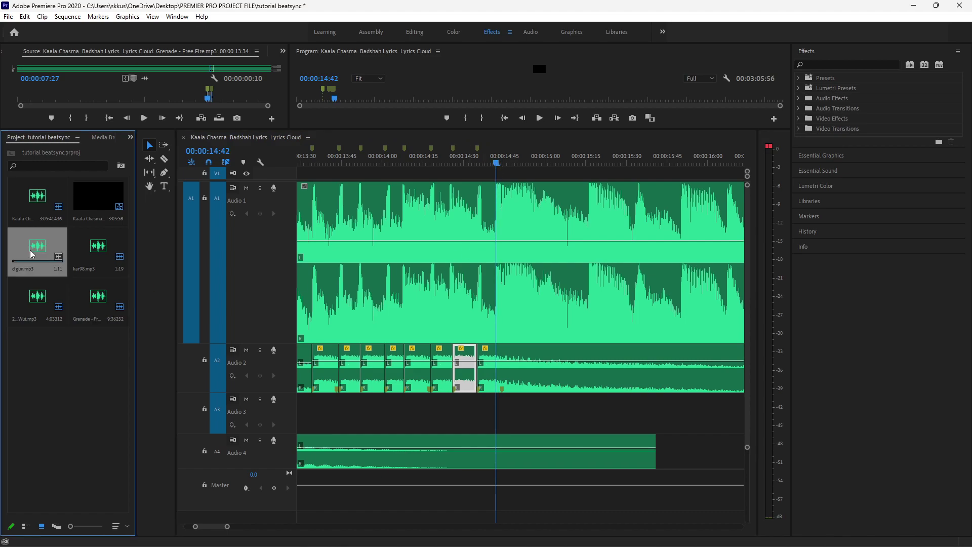
Drop d gun.mp3 onto Audio 2 at 14:42 and listen from about 13:32.
mouse_move(32, 254)
left_mouse_down()
mouse_move(495, 408)
mouse_move(559, 405)
mouse_move(569, 420)
mouse_move(542, 419)
left_mouse_up()
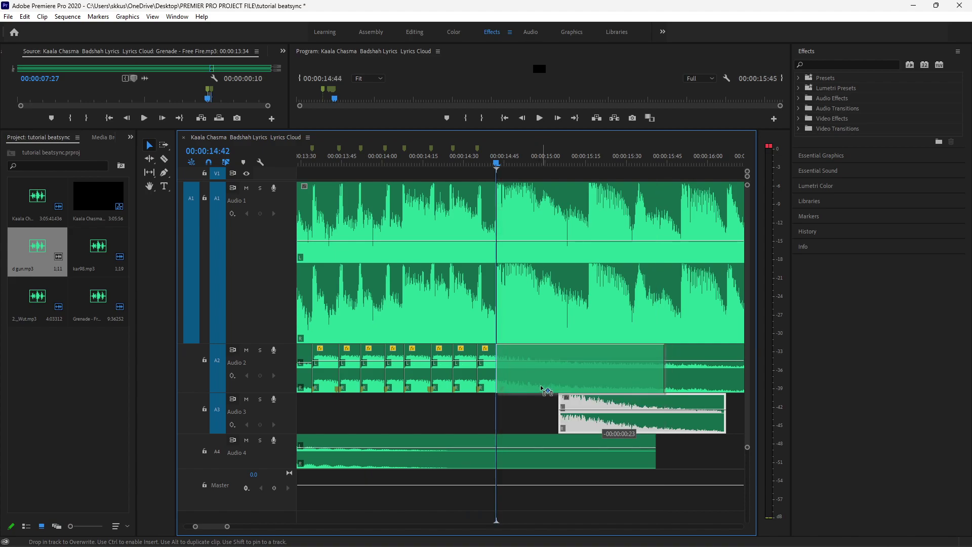
left_click_drag(542, 419, 544, 389)
scroll(506, 174, "up", 2)
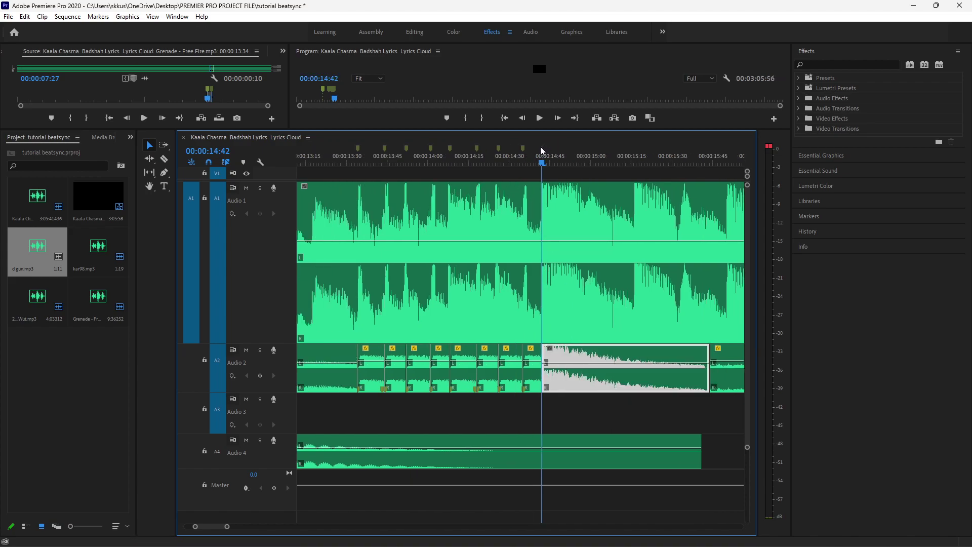
left_click(353, 158)
key("space")
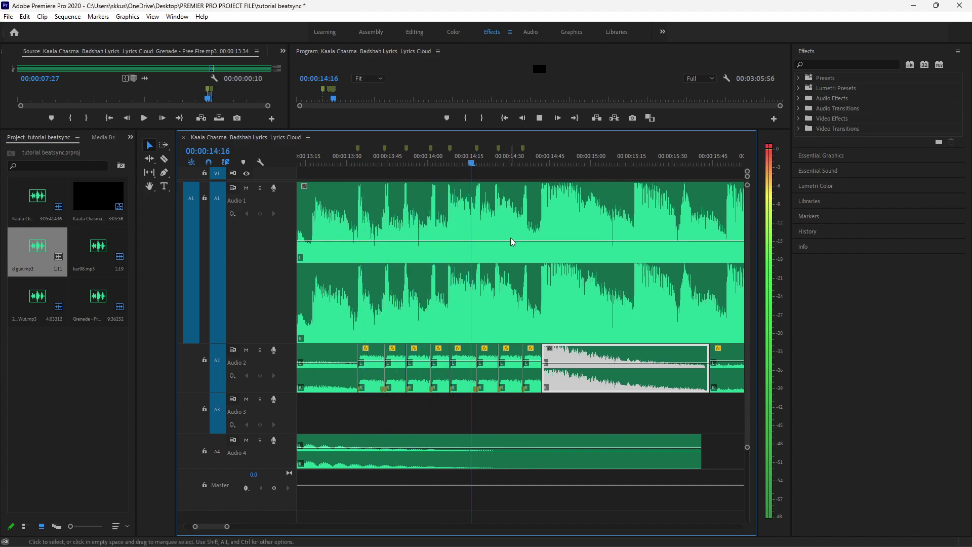
key("space")
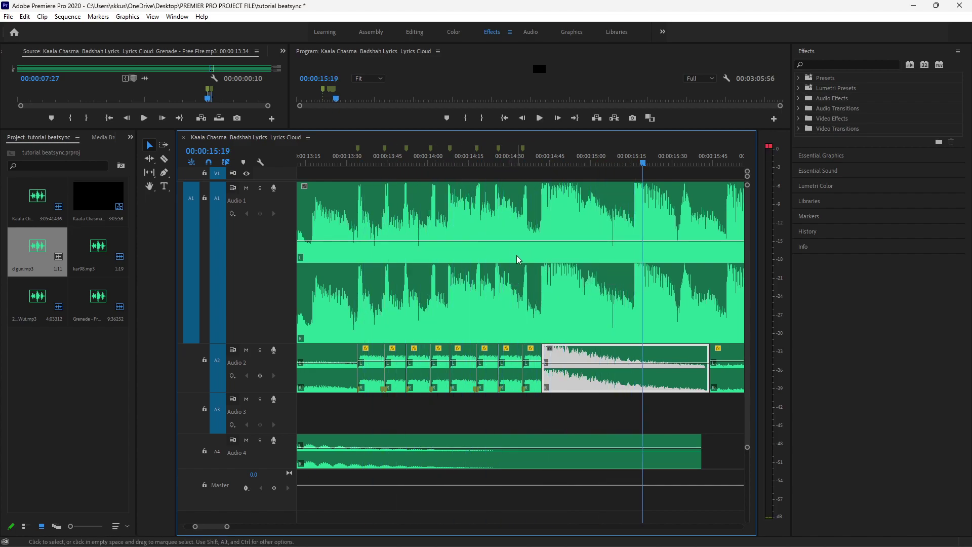
Replay the sequence from 12:50 to check the new gun sound.
scroll(518, 259, "up", 3)
left_click(315, 161)
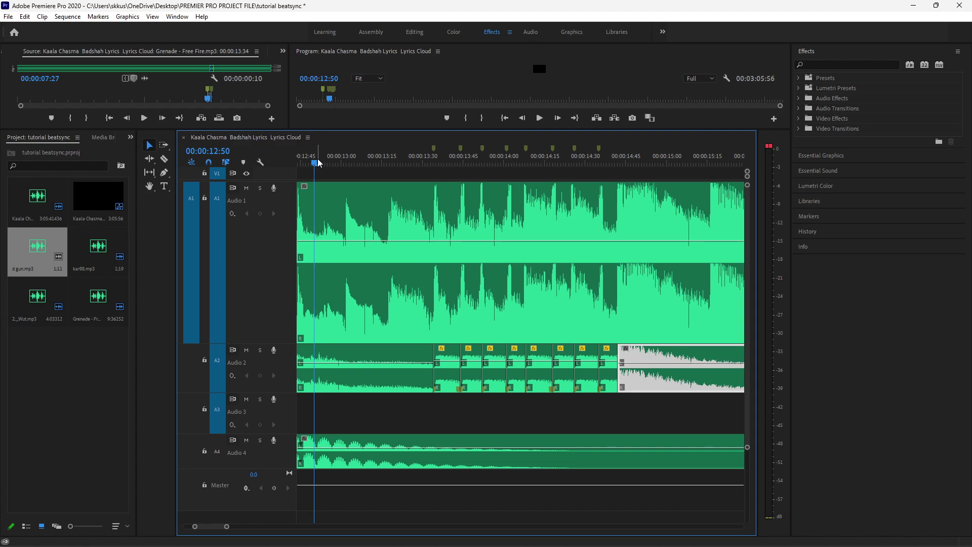
key("space")
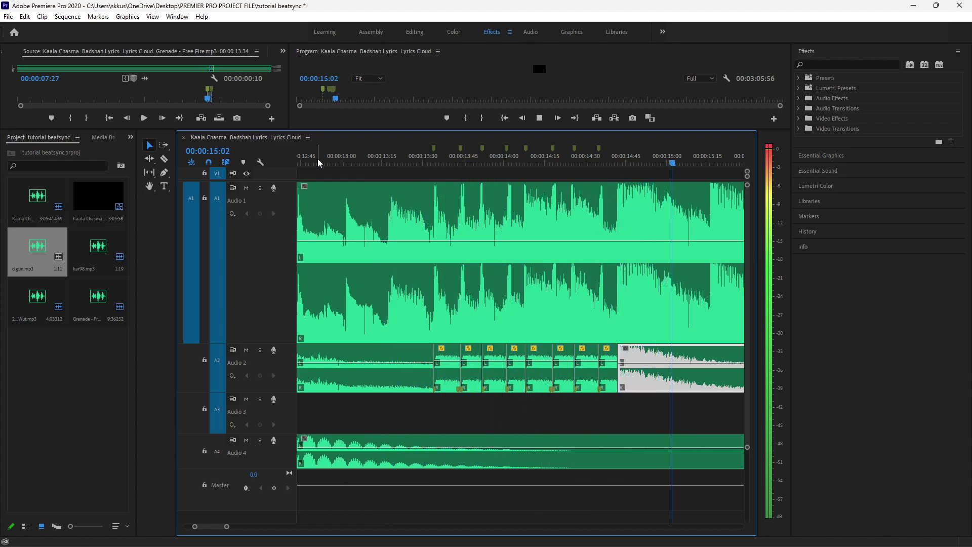
key("space")
scroll(494, 243, "up", 1)
scroll(495, 242, "up", 2)
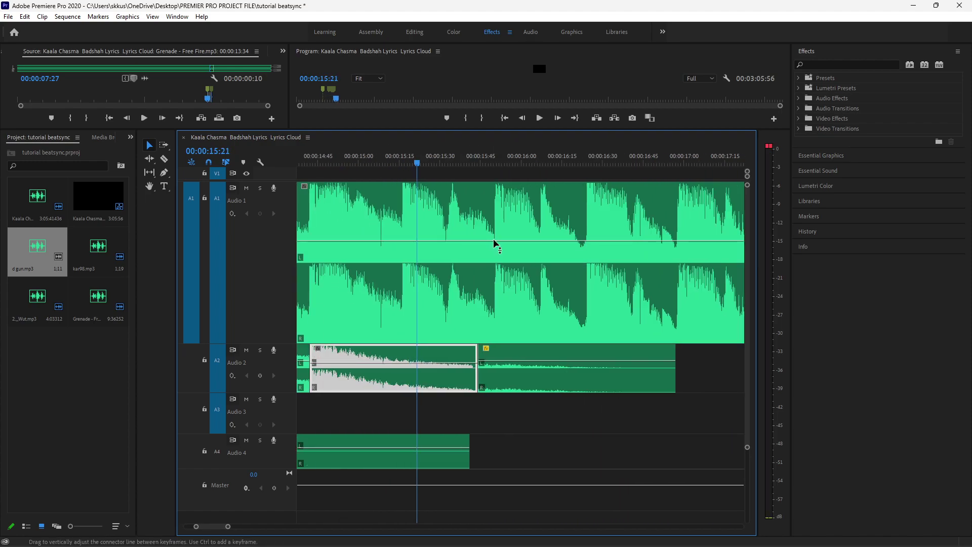
scroll(494, 243, "up", 1)
scroll(494, 243, "up", 1)
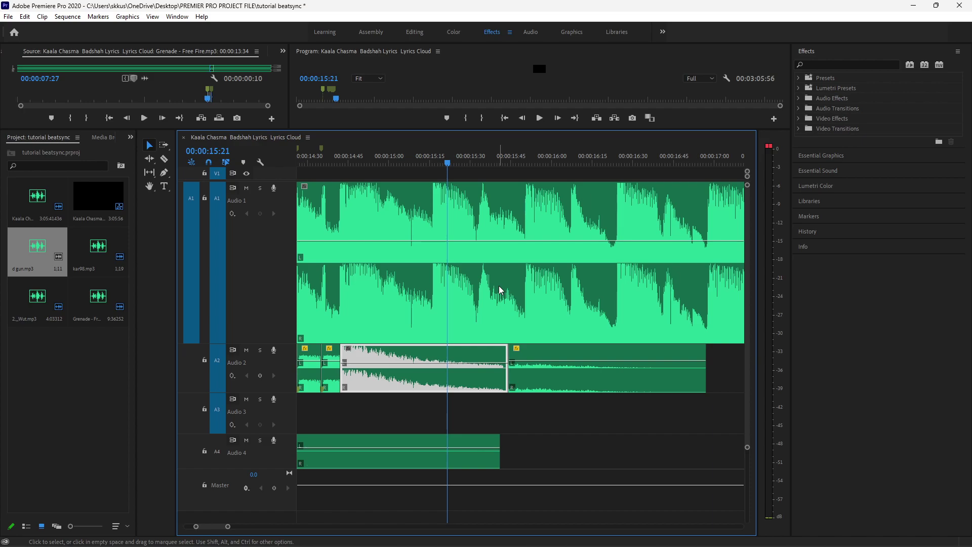
Try importing the Bullets_Fall sound and dismiss the import failure message.
key("ctrl+i")
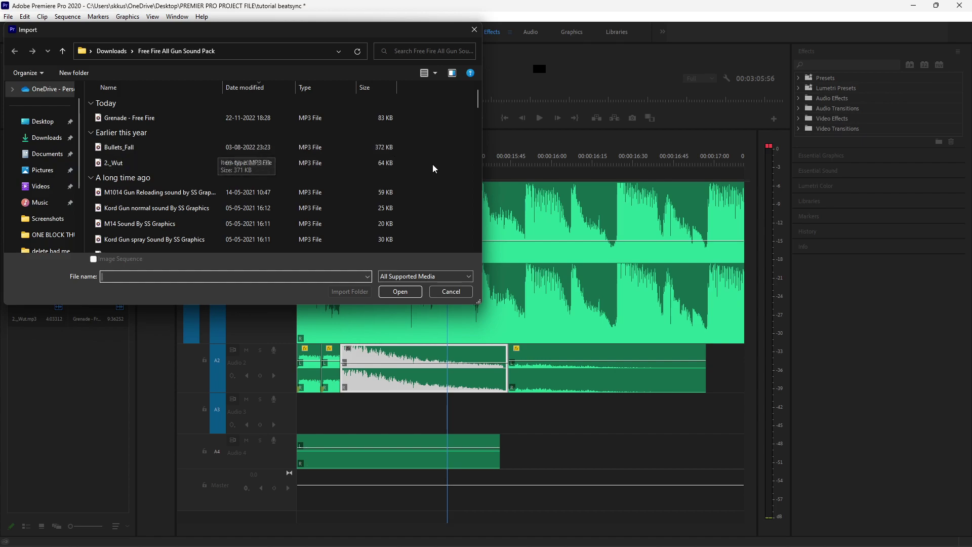
left_click(154, 143)
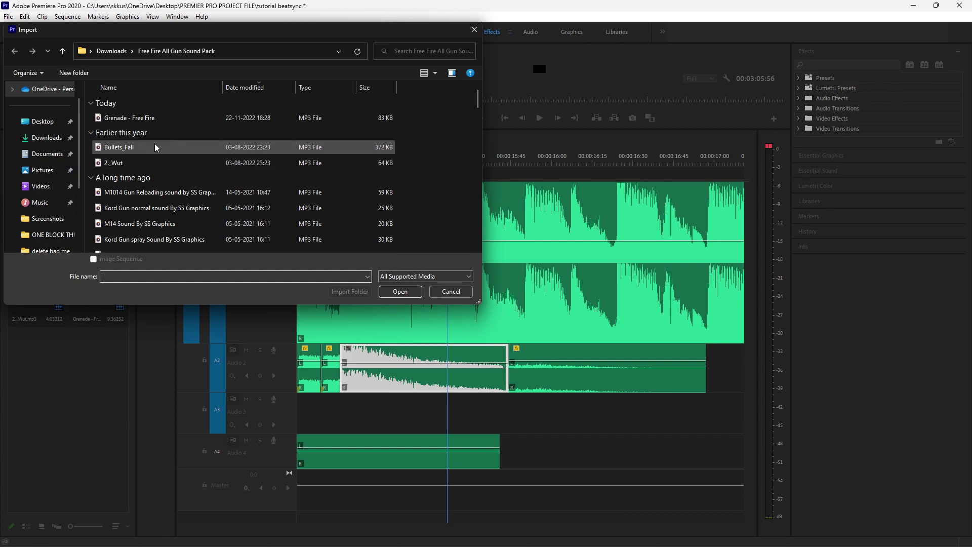
double_click(154, 144)
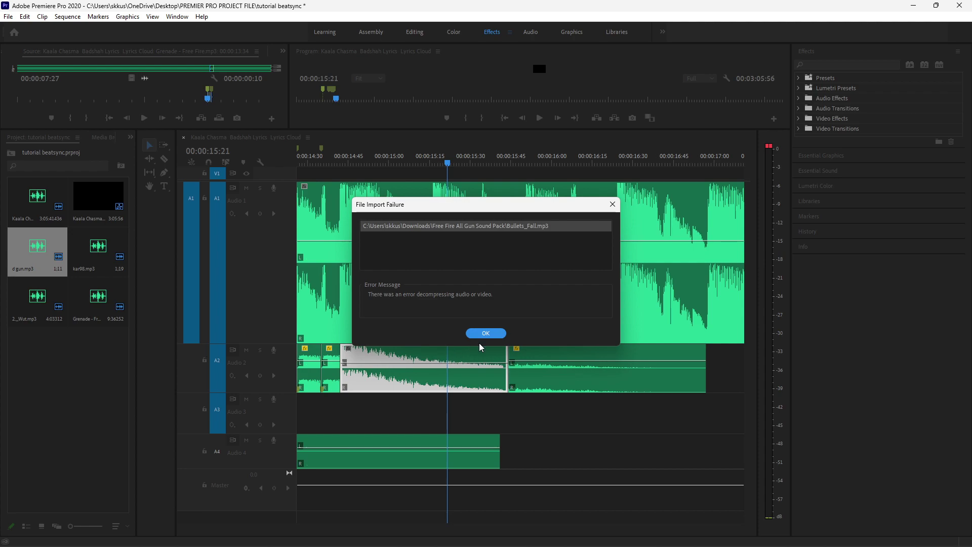
key("Return")
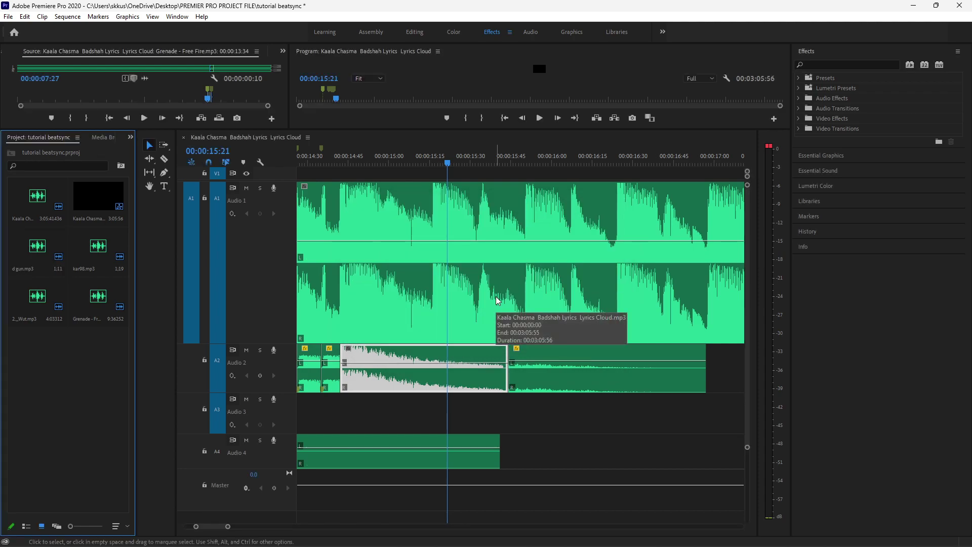
Delete the long clip at the end of Audio 2, playhead back to 15:16.
left_click(561, 378)
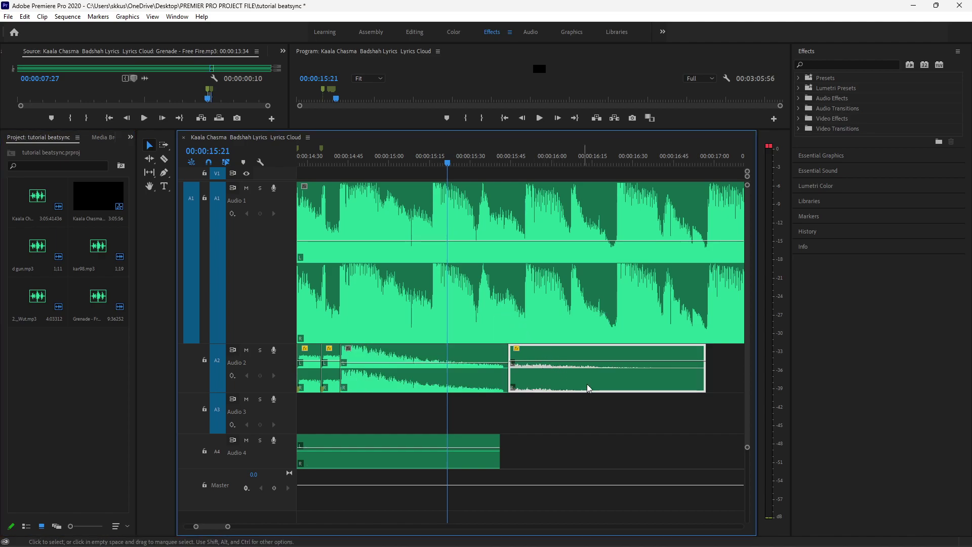
key("Delete")
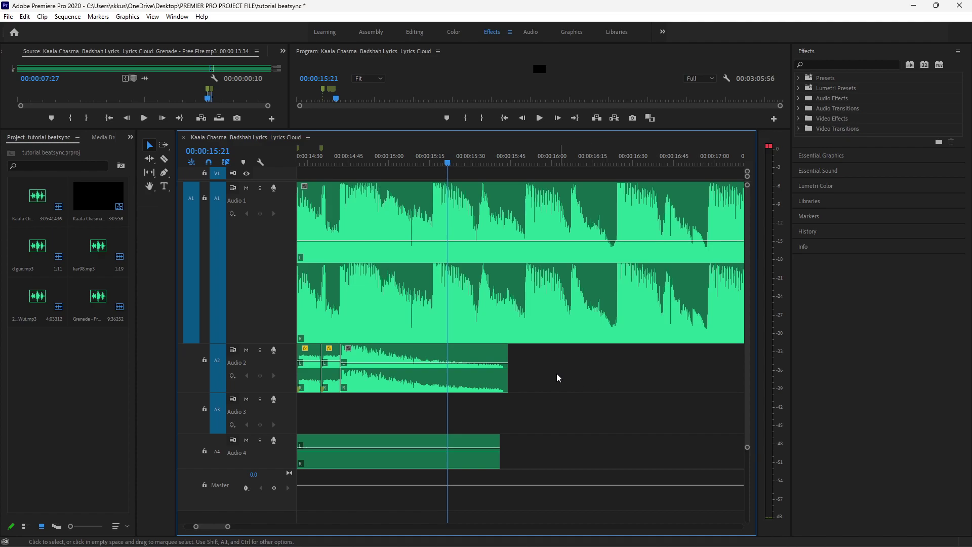
left_click_drag(438, 163, 439, 164)
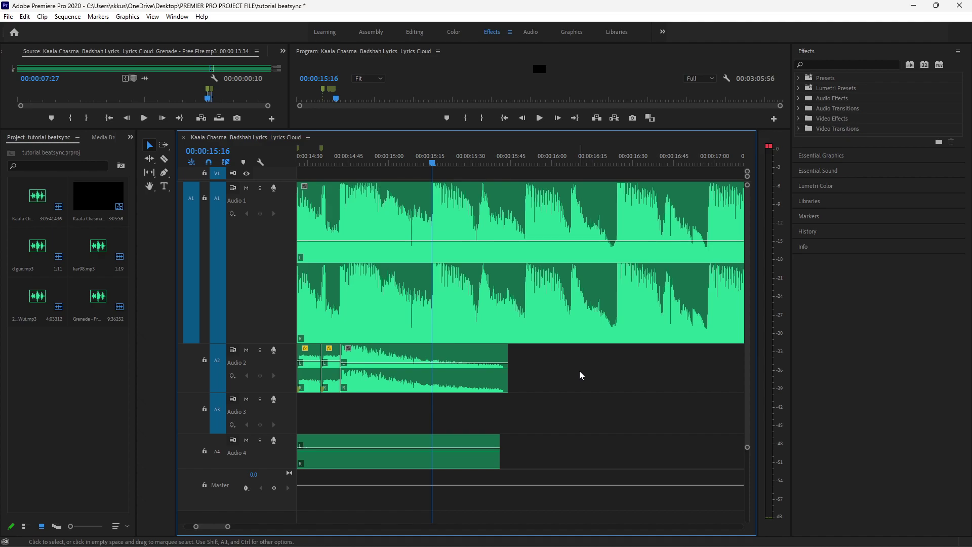
Import M4A1.mp3, place it on Audio 2, and trim 27 frames off its start.
key("ctrl+i")
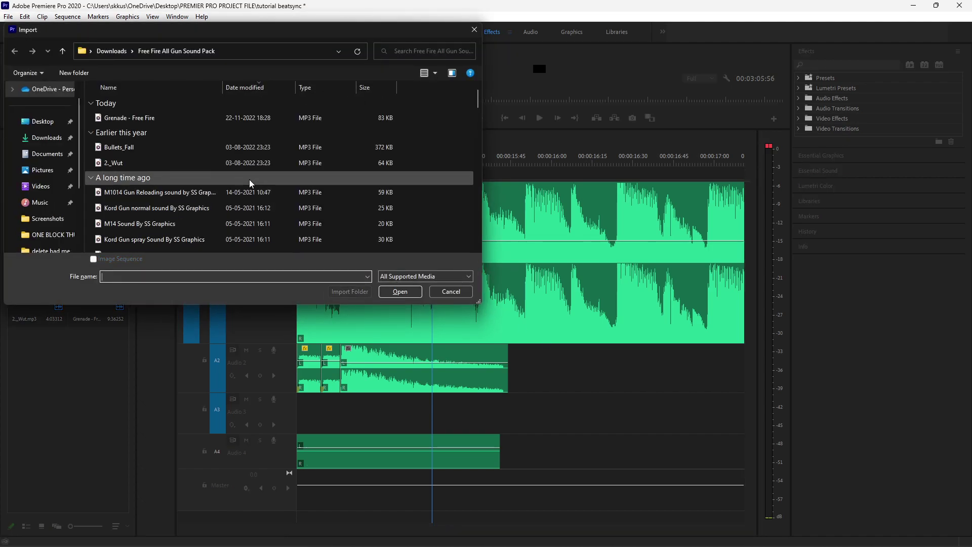
scroll(249, 187, "down", 5)
scroll(249, 193, "down", 5)
scroll(249, 195, "down", 5)
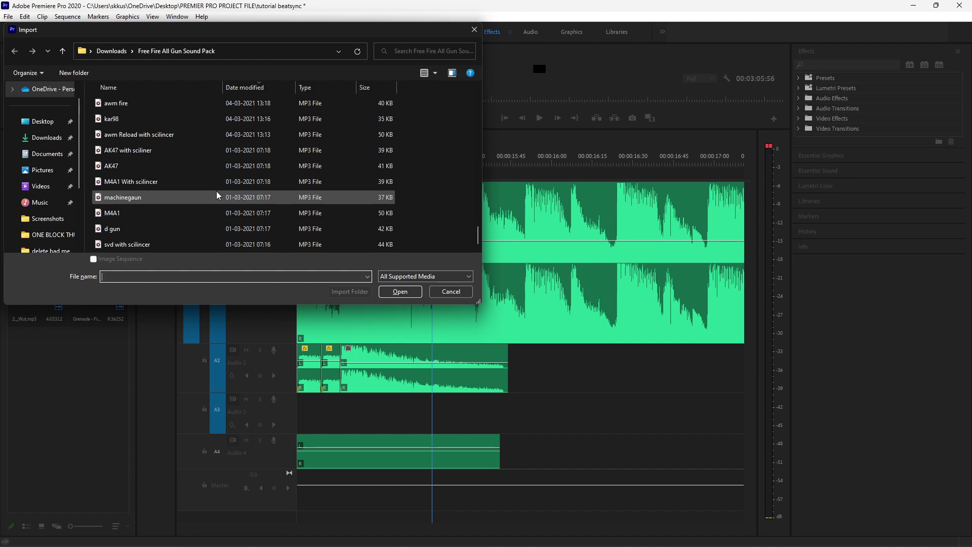
double_click(135, 212)
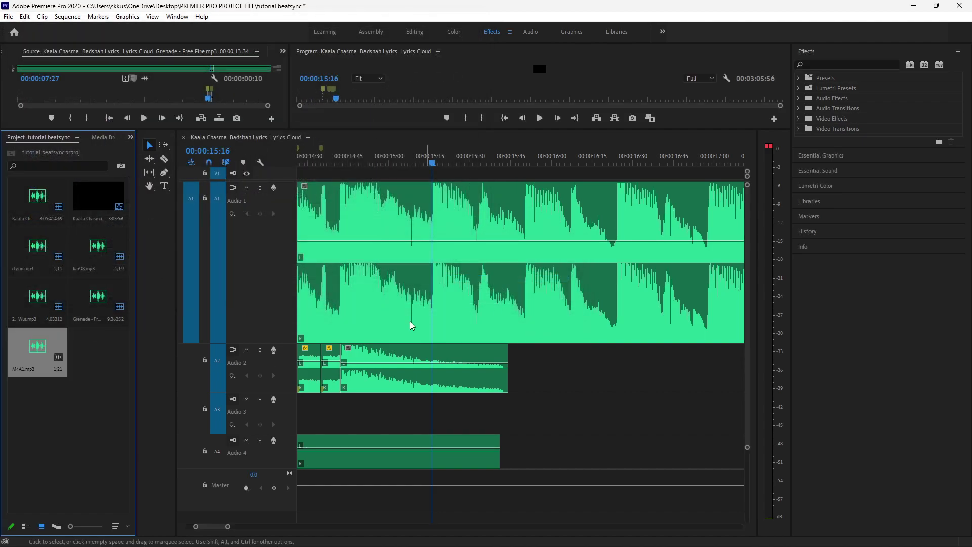
left_click_drag(34, 349, 436, 386)
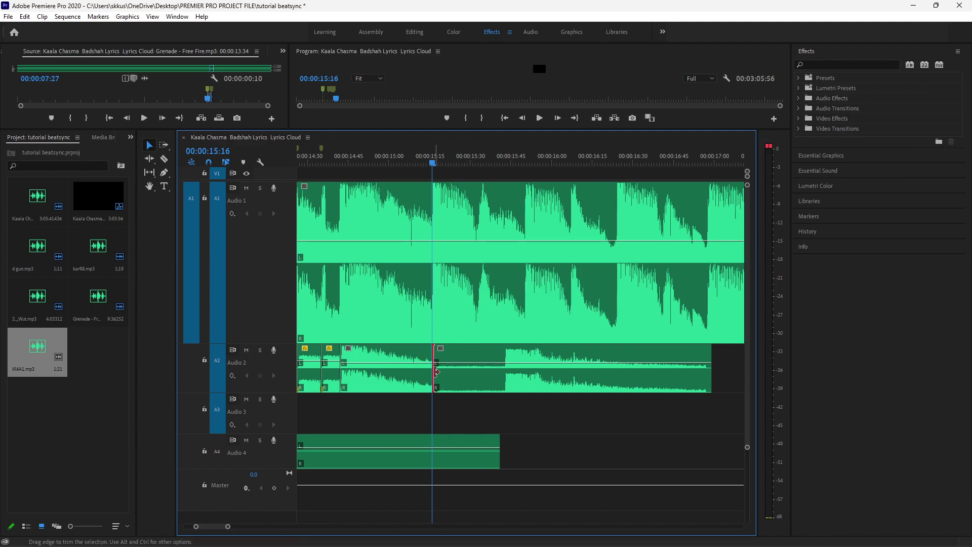
mouse_move(435, 377)
left_mouse_down()
mouse_move(509, 377)
mouse_move(466, 375)
left_mouse_up()
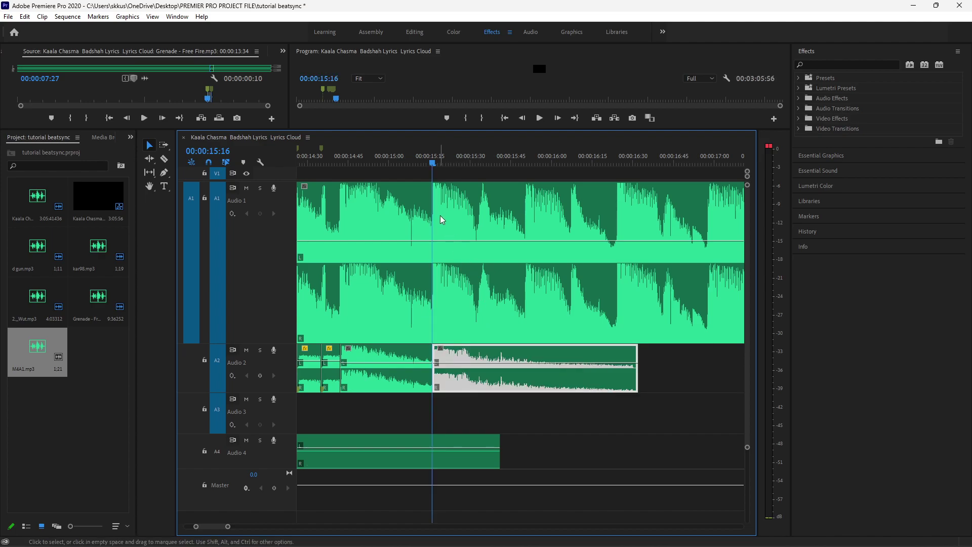
Slide the gunshot clips 18 and 14 frames later onto the beats, previewing from 15:08.
key("space")
key("space")
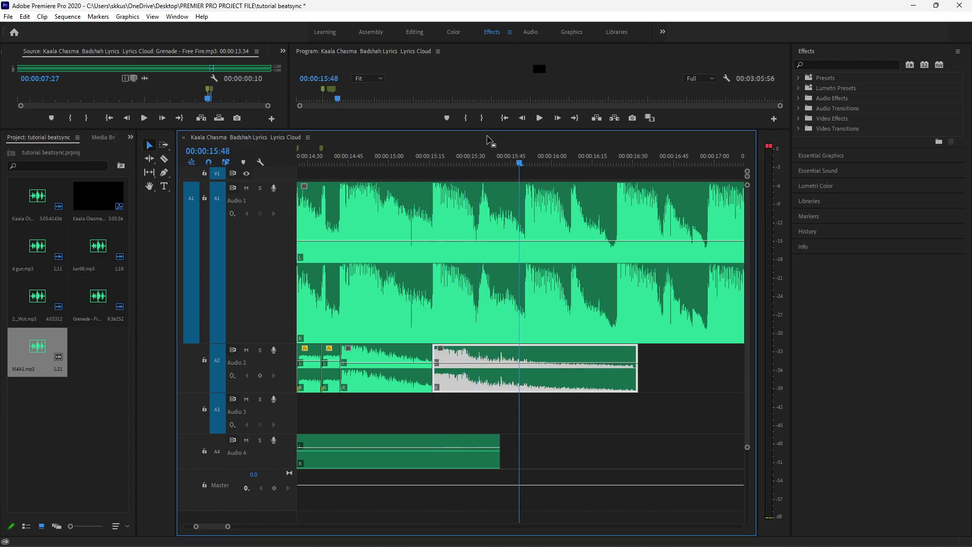
left_click_drag(484, 160, 482, 161)
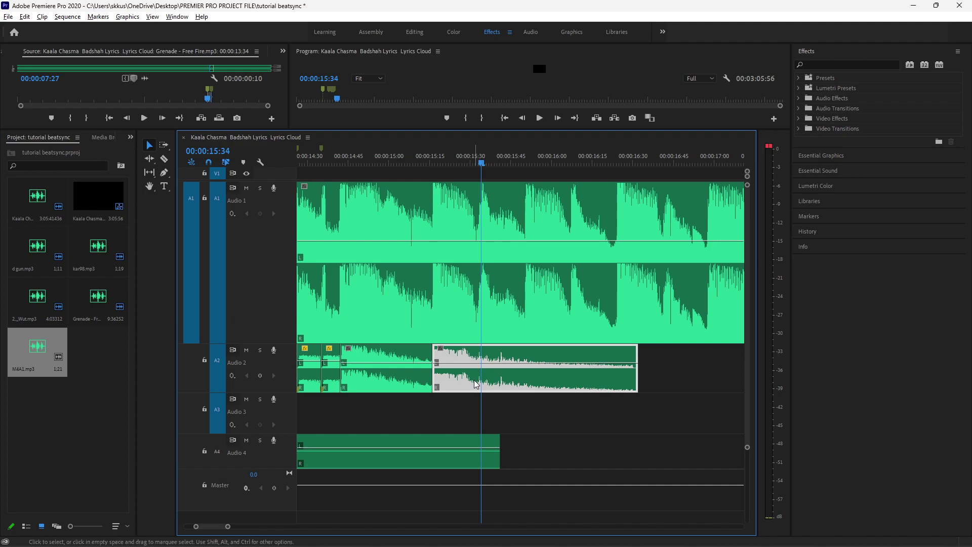
left_click_drag(474, 380, 597, 380)
double_click(597, 379)
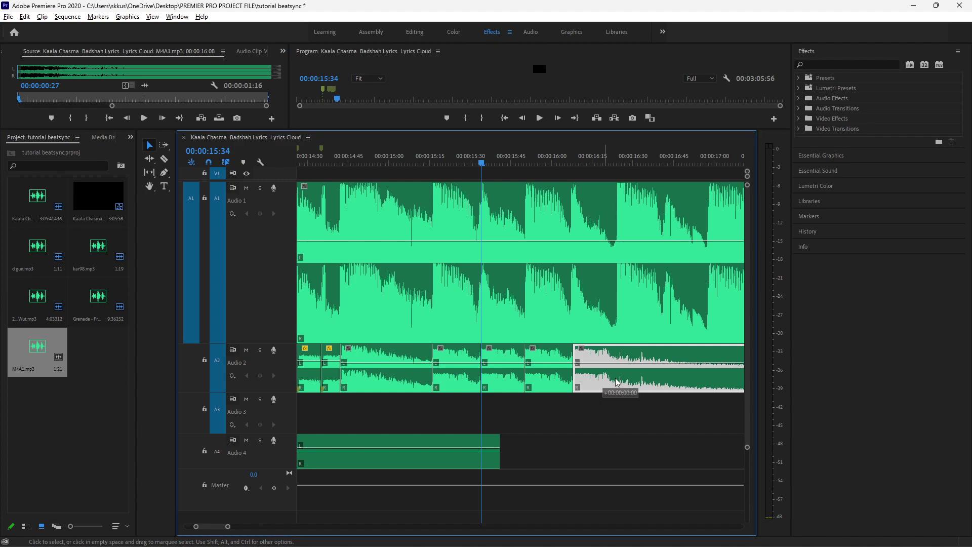
left_click_drag(627, 377, 652, 379)
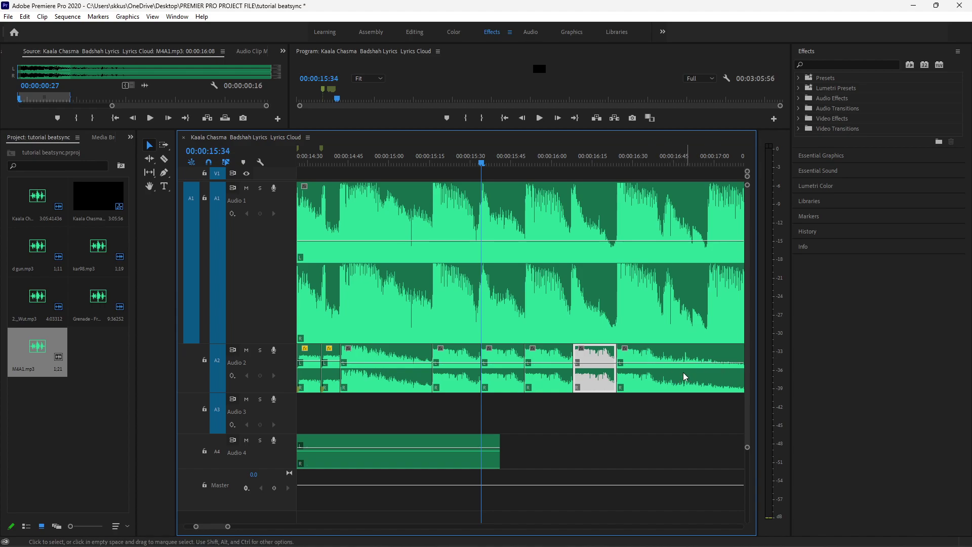
left_click_drag(450, 161, 411, 161)
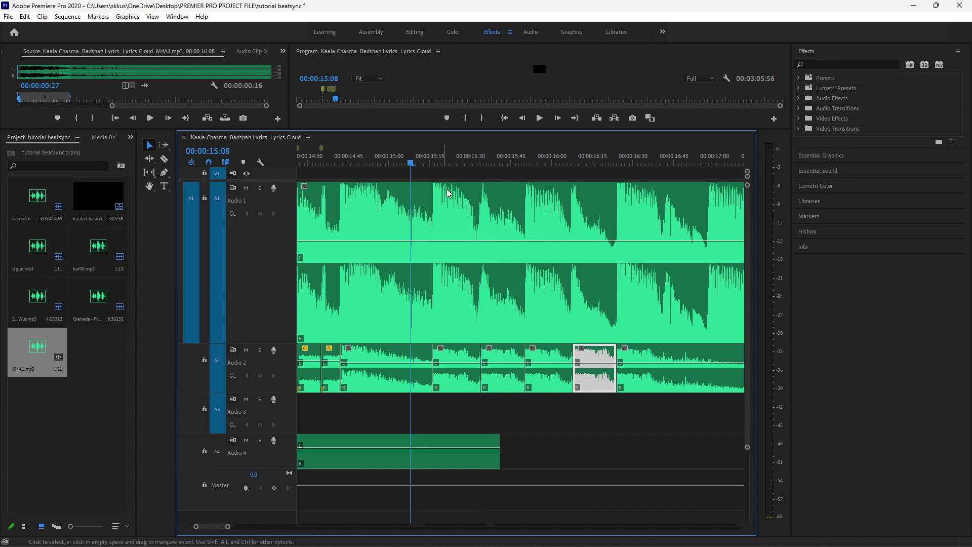
key("space")
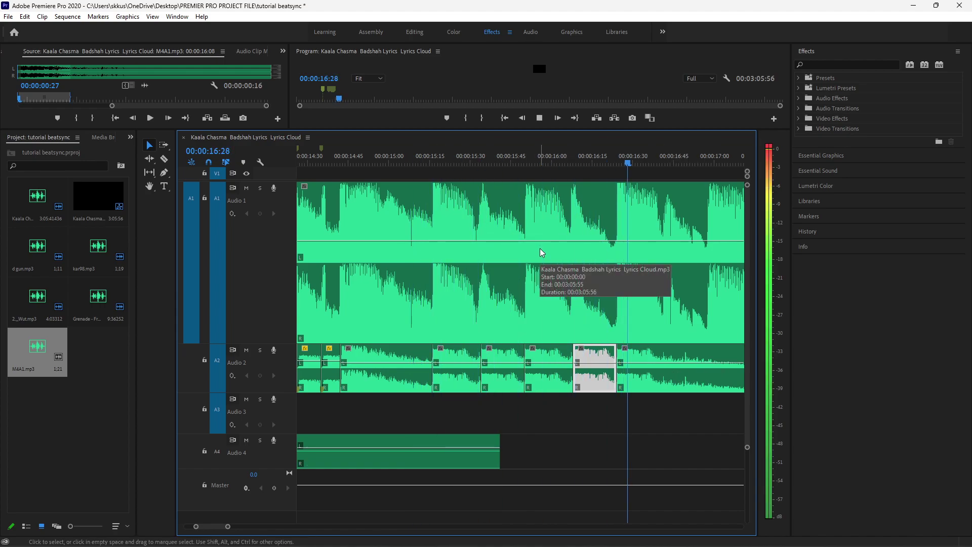
key("space")
scroll(491, 306, "up", 5)
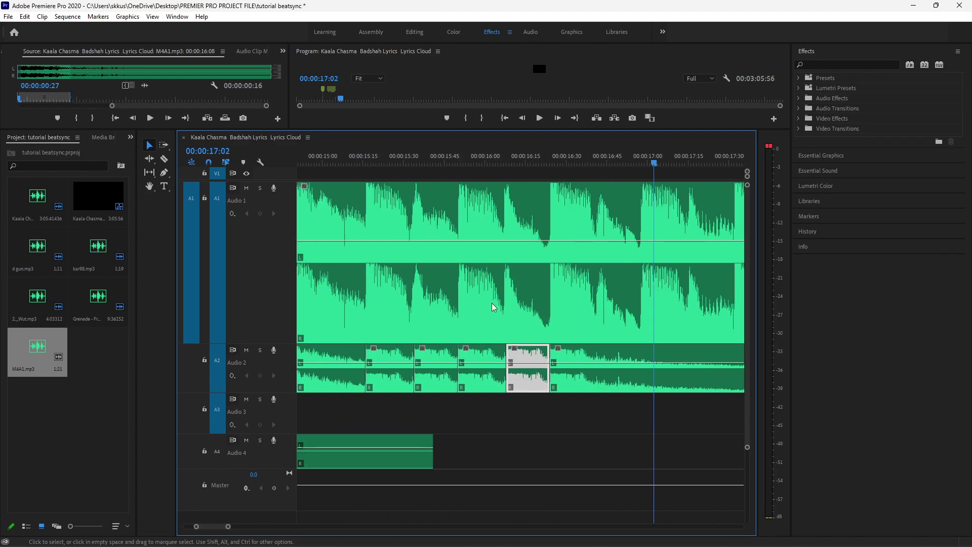
scroll(492, 306, "up", 2)
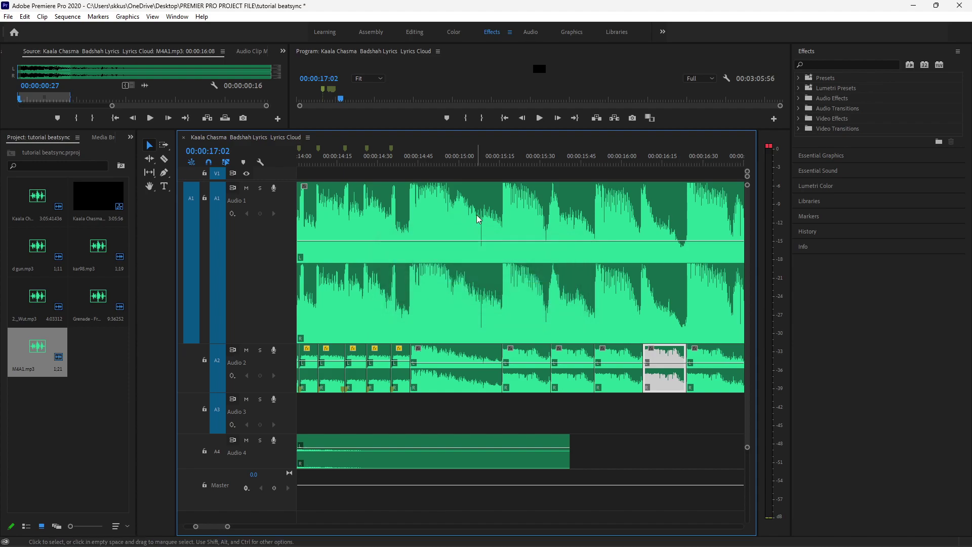
key("ctrl+s")
key("ctrl+s")
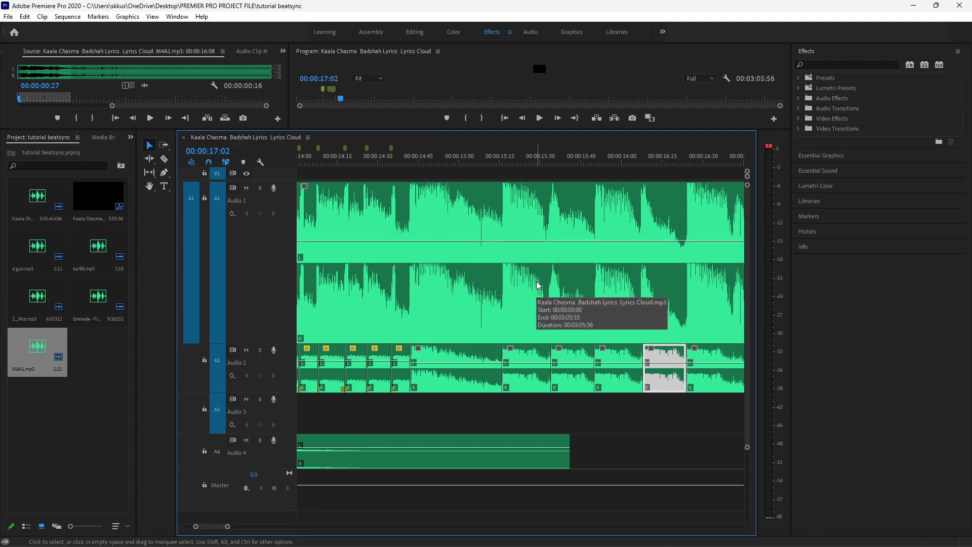
scroll(536, 281, "up", 2)
scroll(536, 281, "up", 3)
scroll(536, 280, "up", 3)
scroll(536, 281, "up", 3)
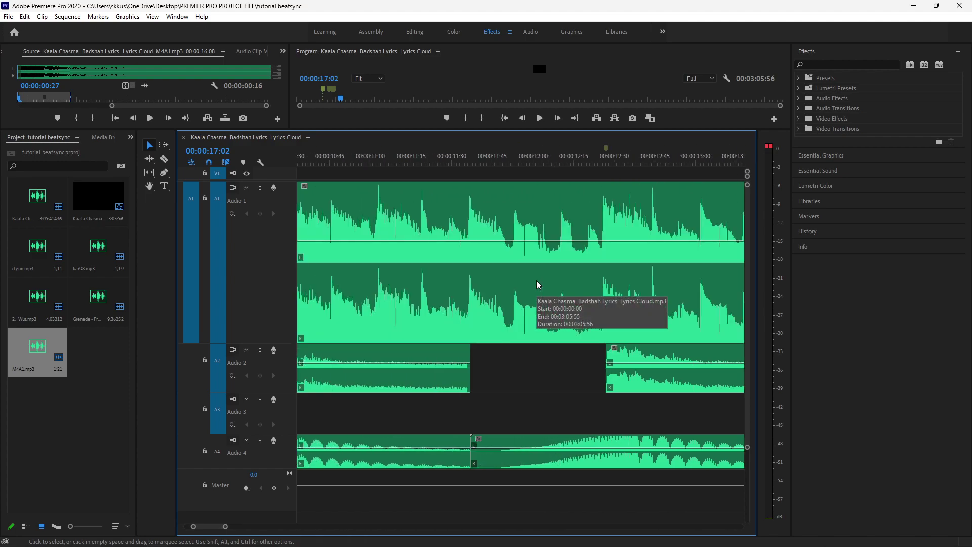
scroll(536, 280, "up", 3)
scroll(536, 280, "up", 3)
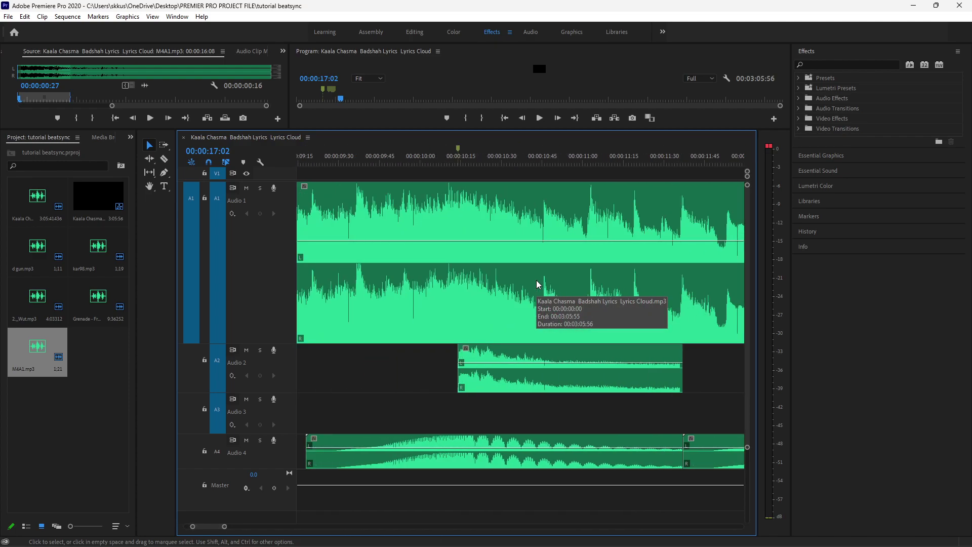
scroll(536, 280, "up", 3)
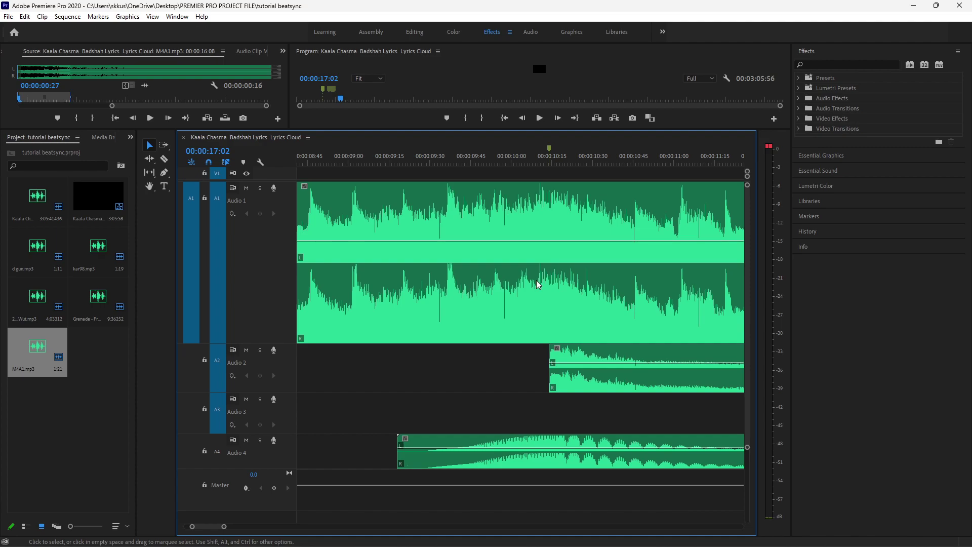
left_click(366, 154)
key("space")
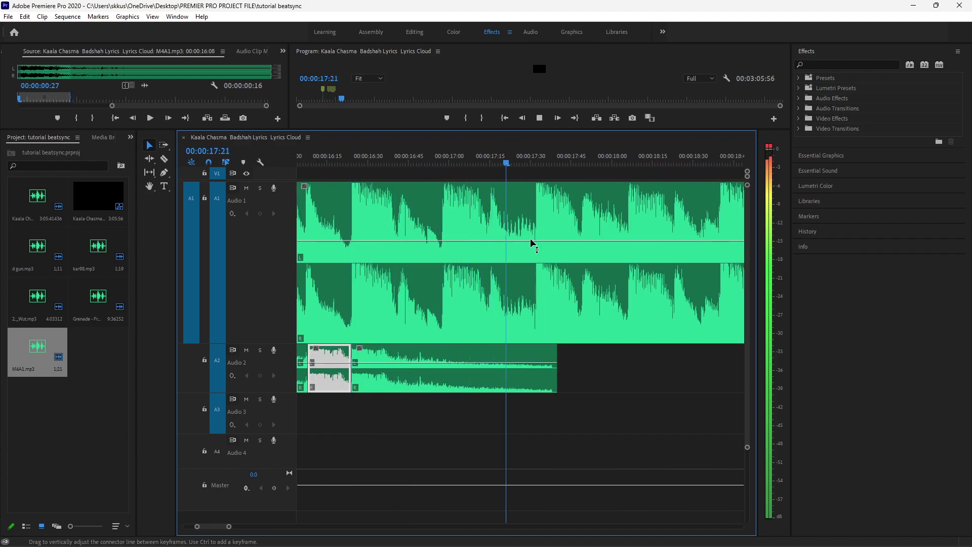
Select the longer M4A1 clip, undo the last change, and listen to the shots.
key("space")
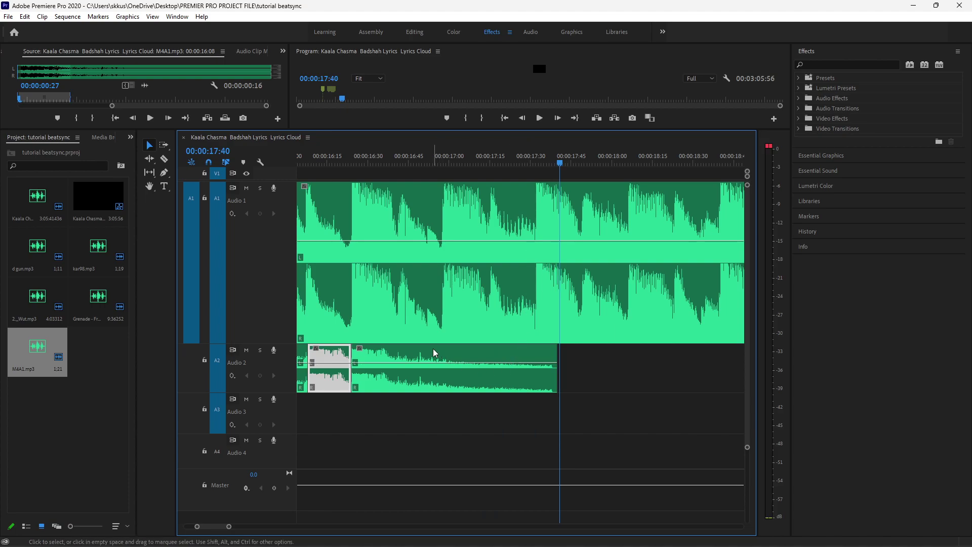
left_click(381, 379)
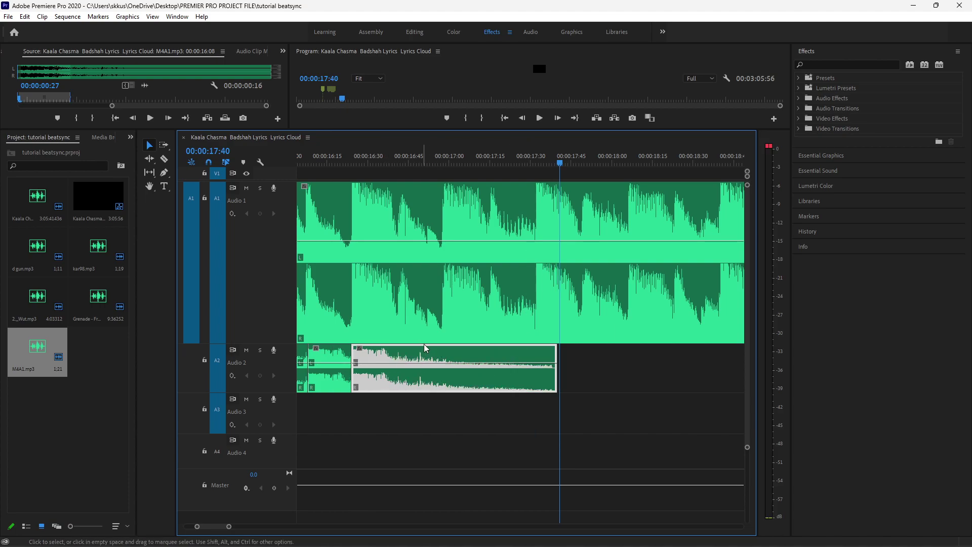
key("ctrl+z")
key("space")
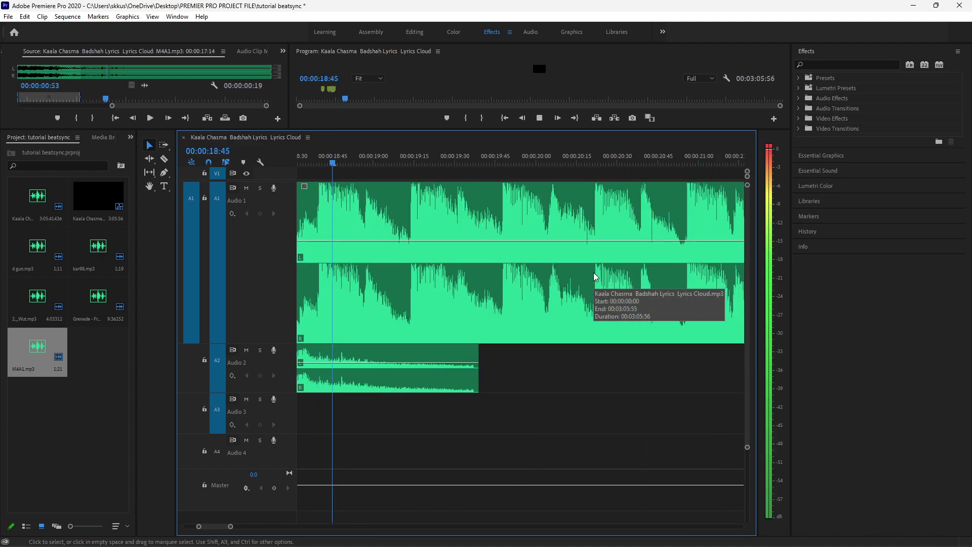
key("space")
scroll(466, 344, "up", 3)
scroll(546, 339, "up", 3)
scroll(627, 331, "up", 2)
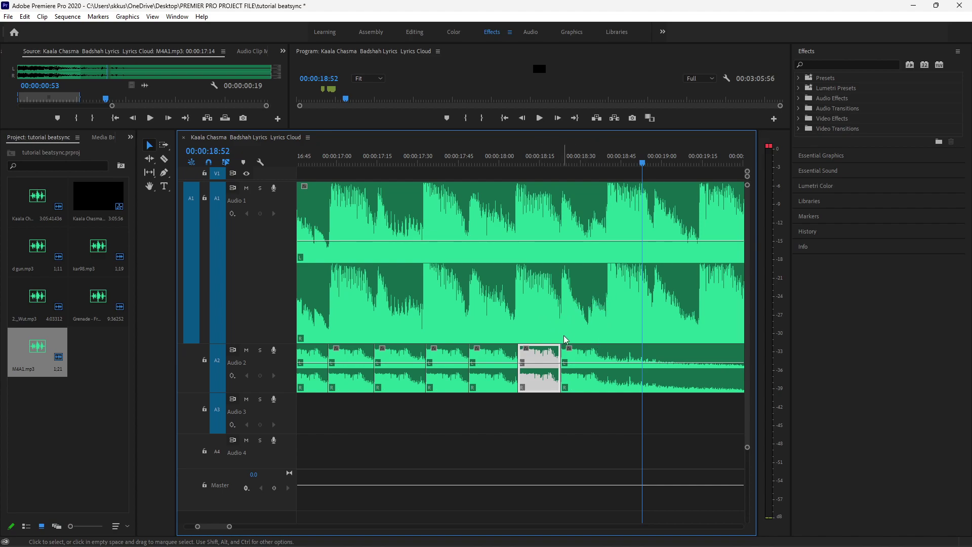
After a few trial nudges, shift the Audio 2 gunshot clip seven frames later.
left_click_drag(589, 379, 576, 374)
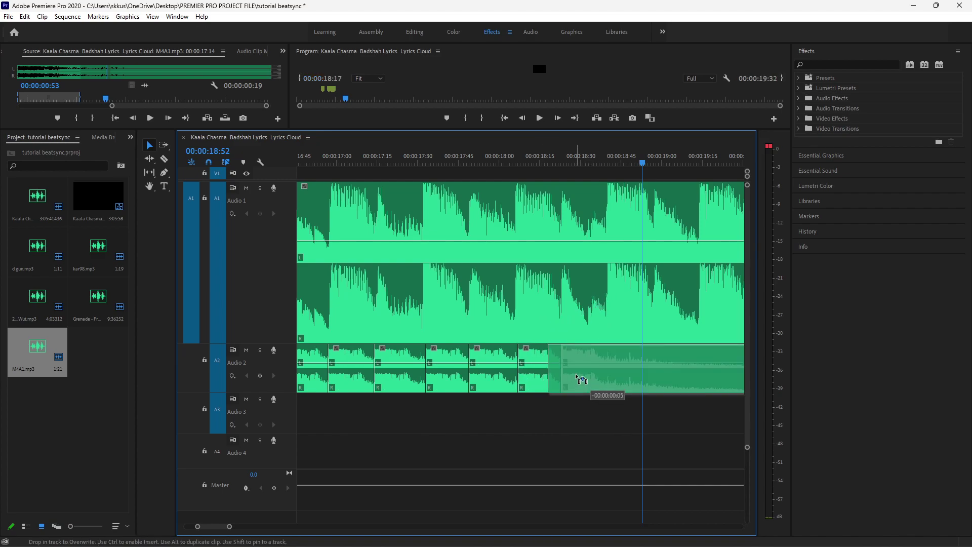
left_click_drag(575, 375, 587, 376)
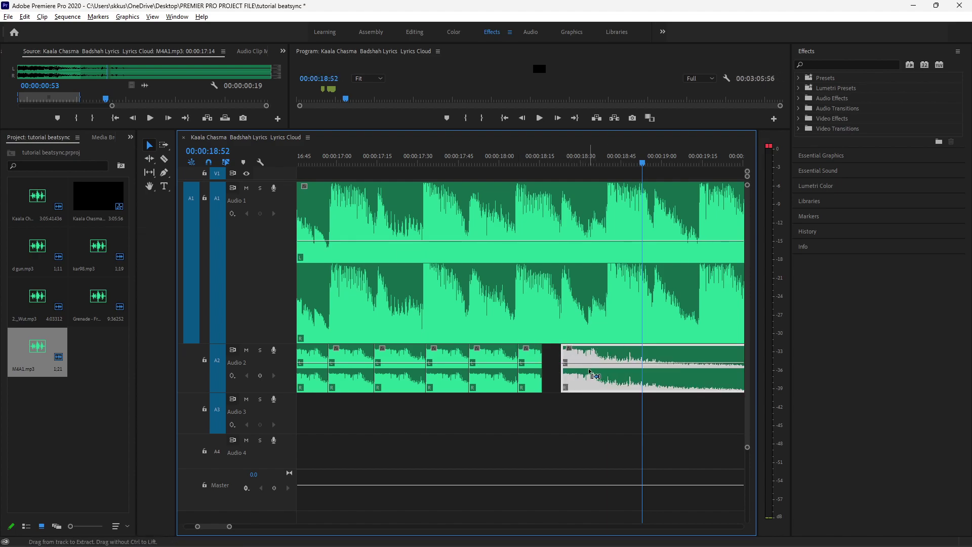
key("ctrl+z")
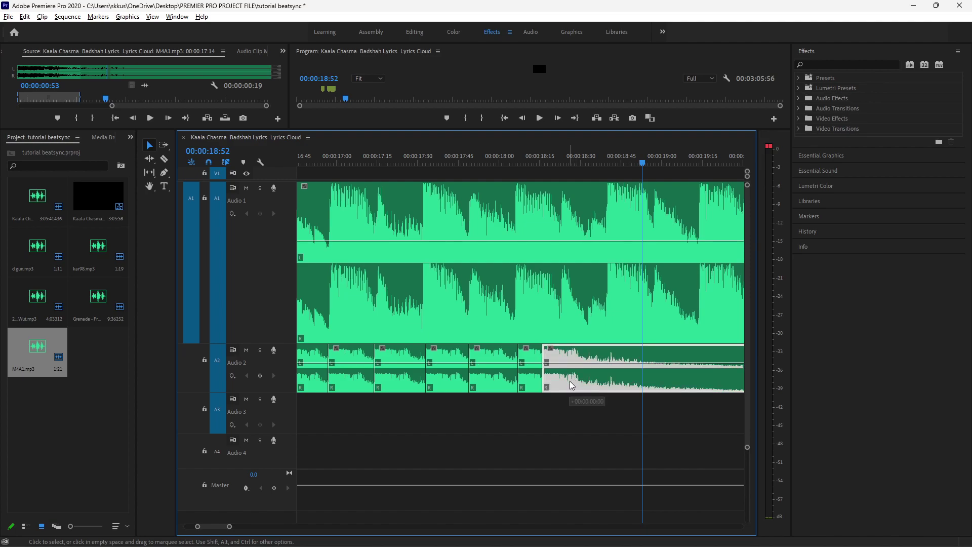
left_click_drag(572, 381, 585, 375)
key("ctrl+z")
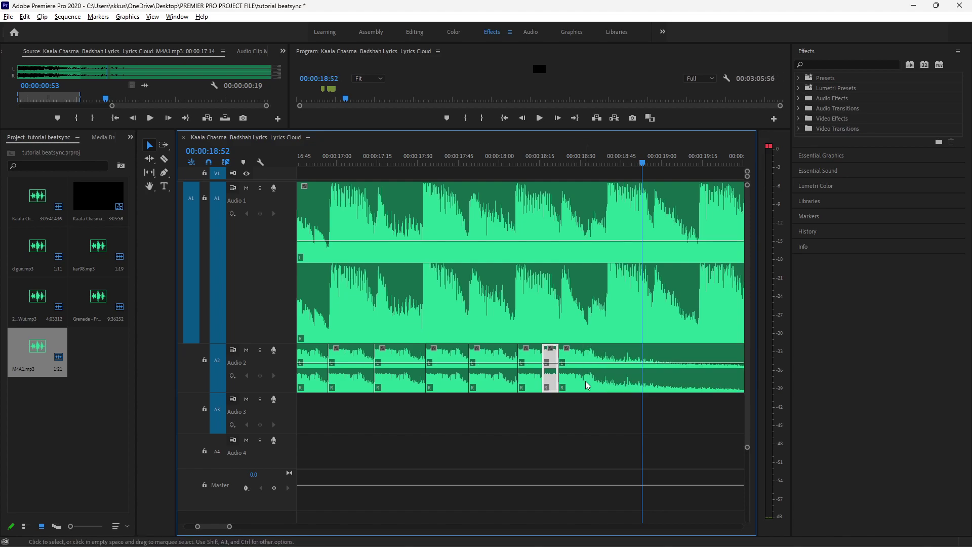
key("ctrl+shift+z")
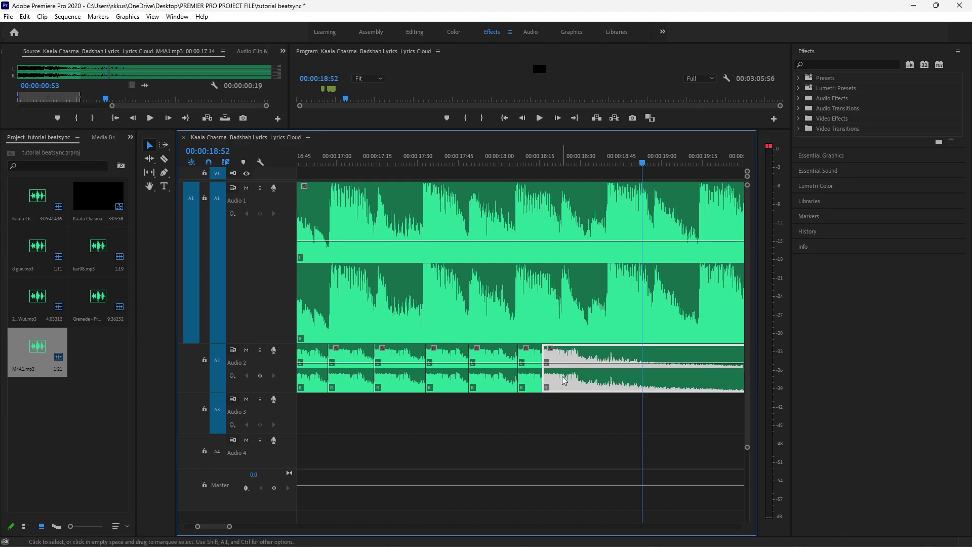
left_click_drag(564, 379, 605, 377)
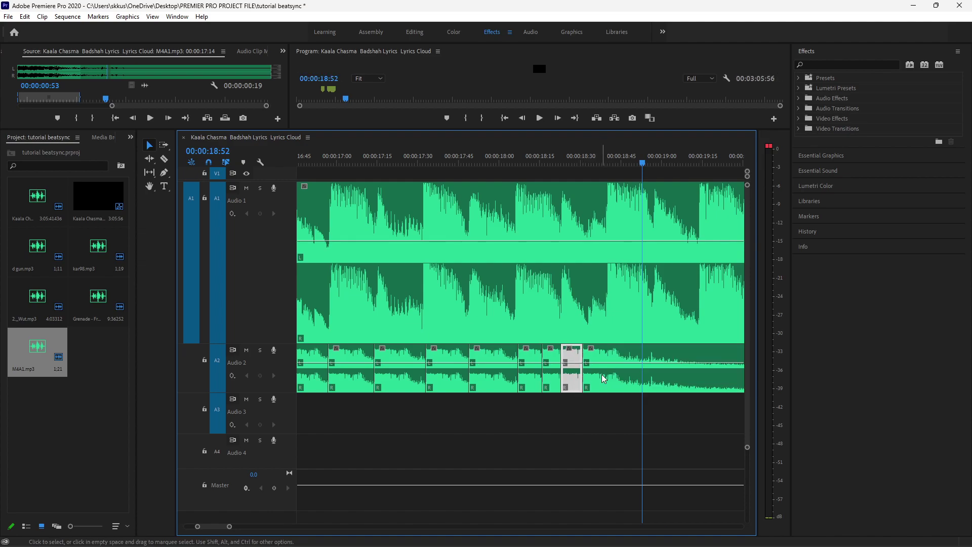
scroll(605, 385, "up", 3)
scroll(557, 314, "up", 2)
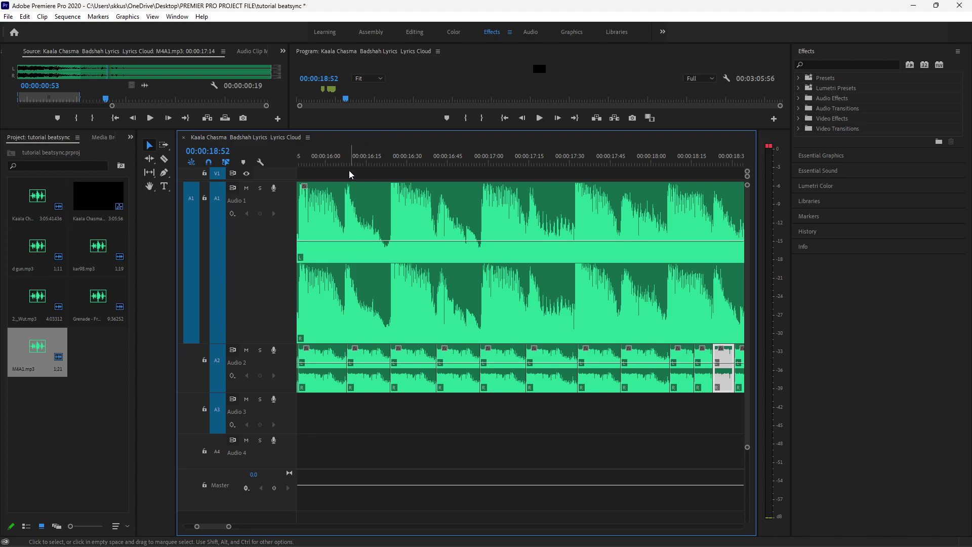
left_click(335, 161)
key("space")
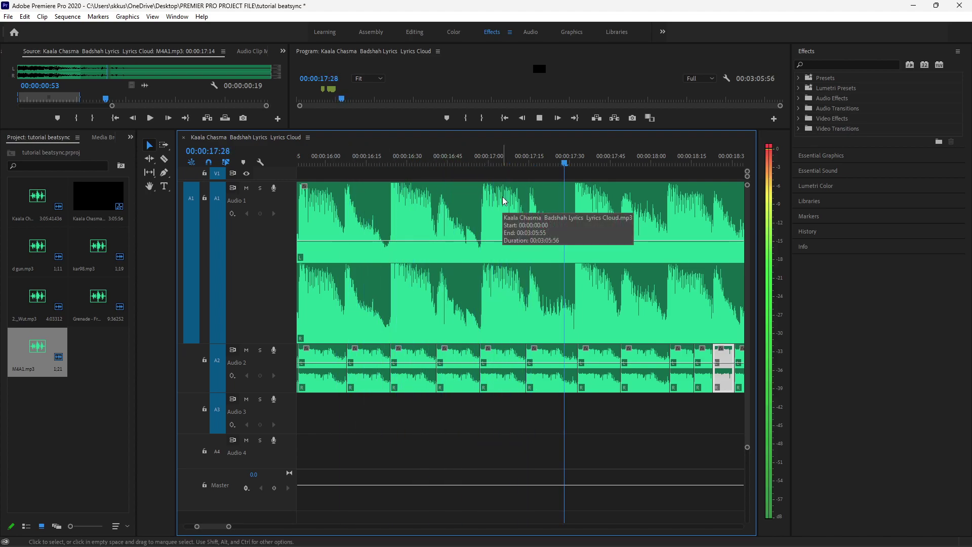
key("space")
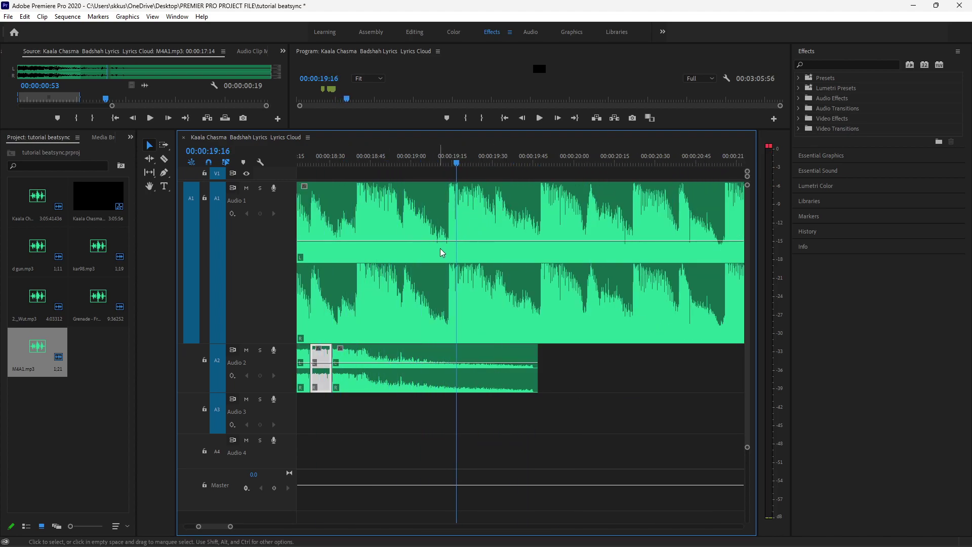
scroll(440, 248, "up", 3)
scroll(524, 264, "up", 2)
scroll(523, 264, "up", 3)
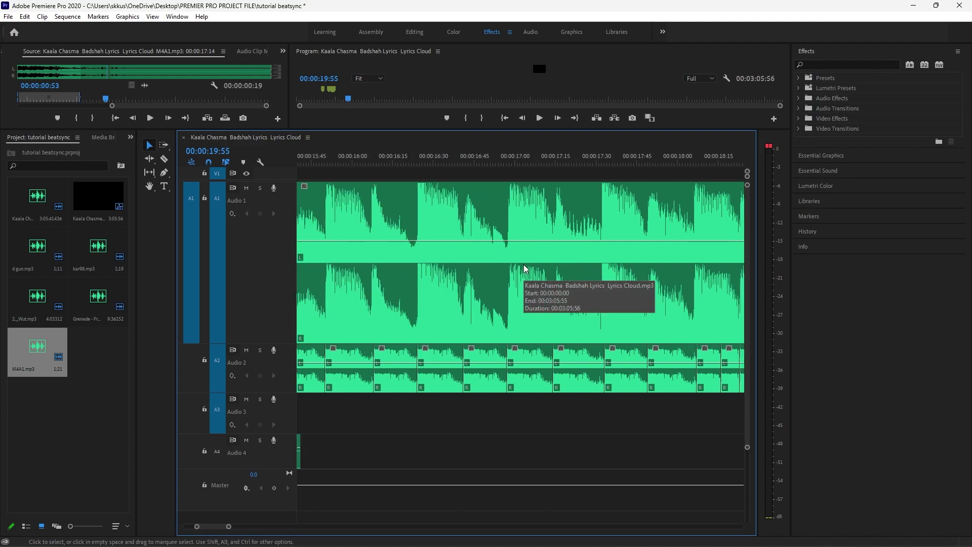
scroll(523, 264, "up", 3)
scroll(523, 264, "up", 2)
key("space")
key("space")
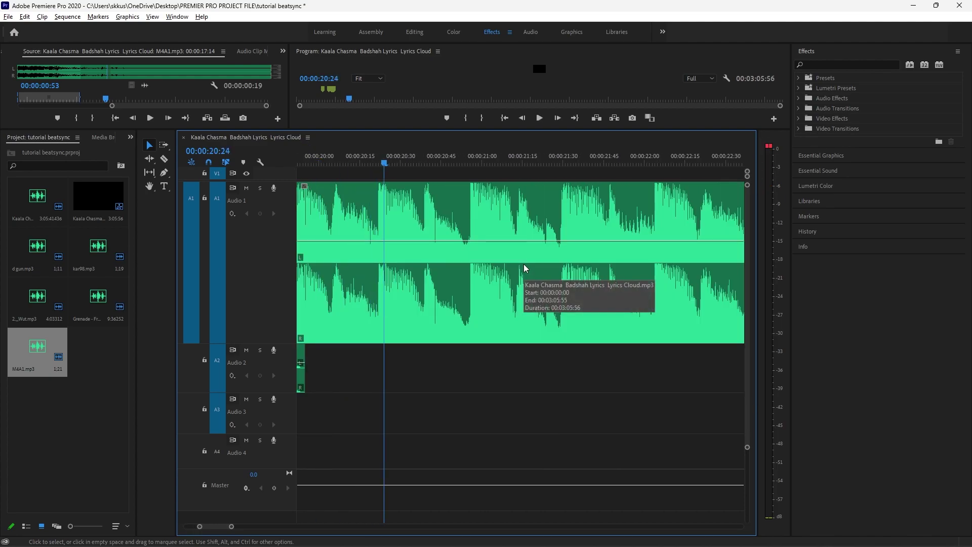
key("minus")
key("minus")
key("minus")
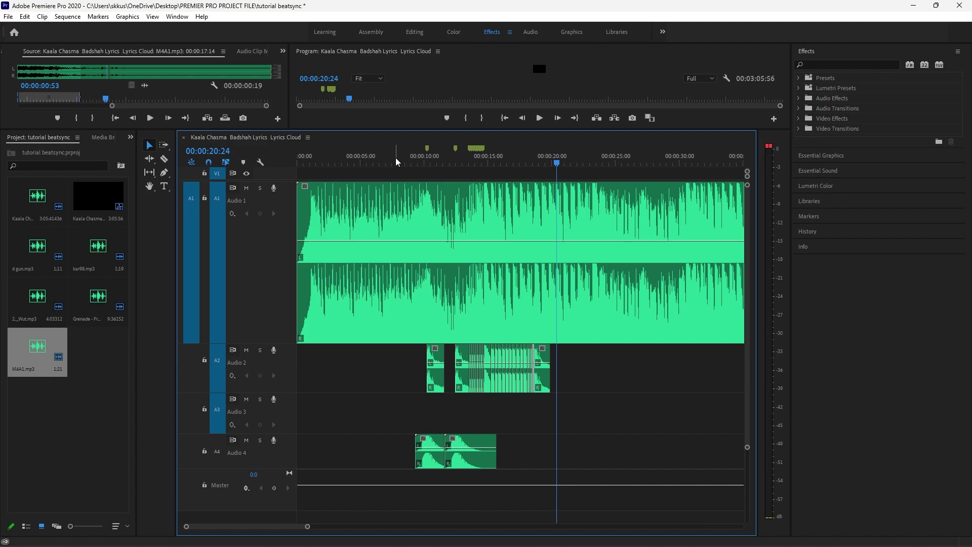
scroll(448, 203, "down", 5)
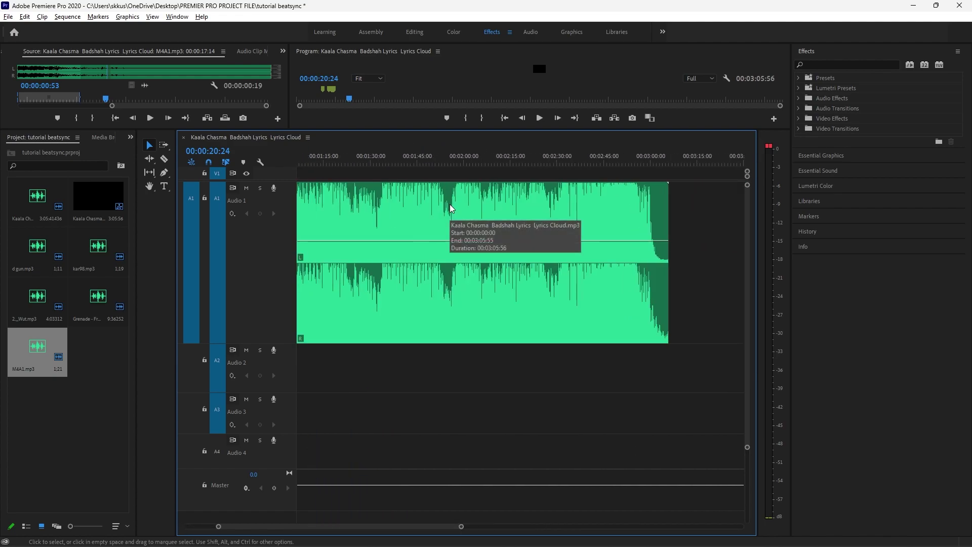
scroll(449, 205, "up", 5)
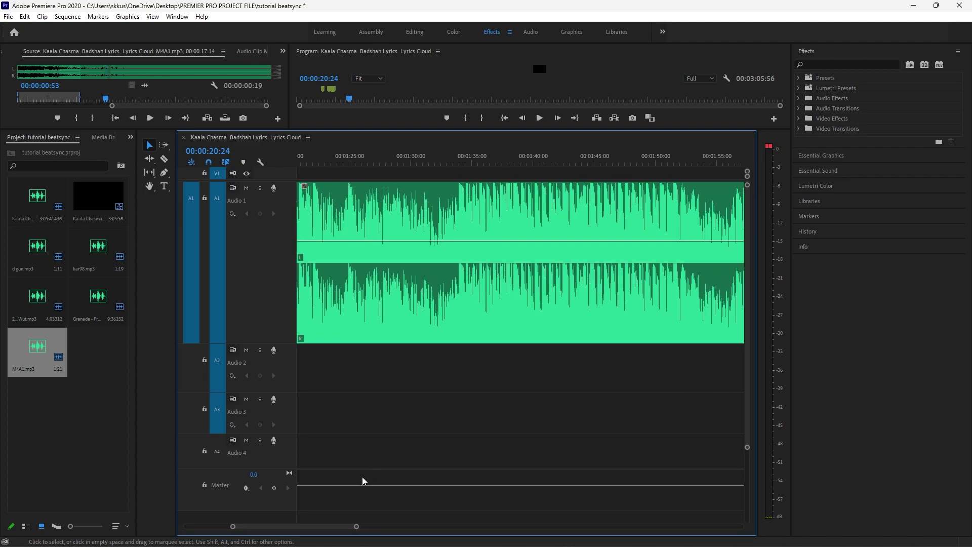
left_click_drag(318, 525, 257, 525)
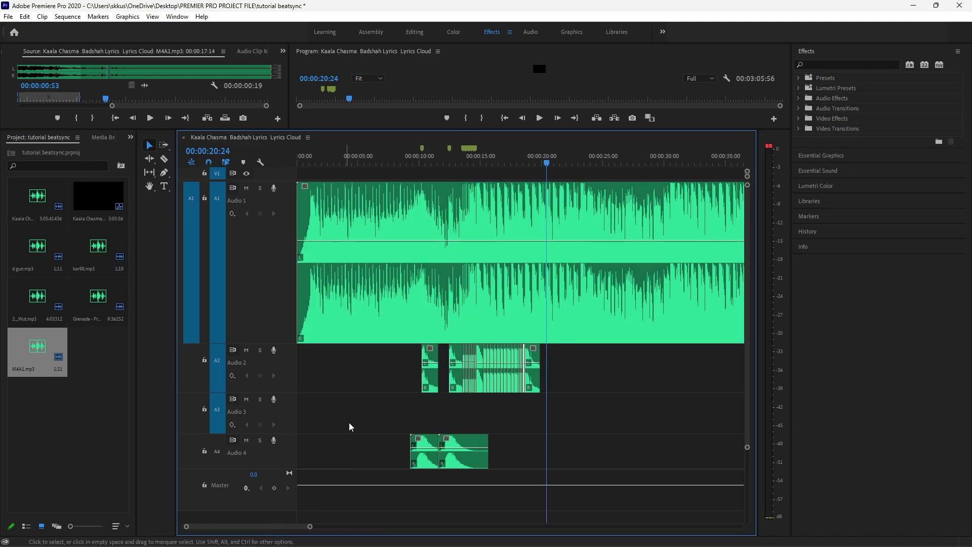
scroll(458, 235, "up", 3)
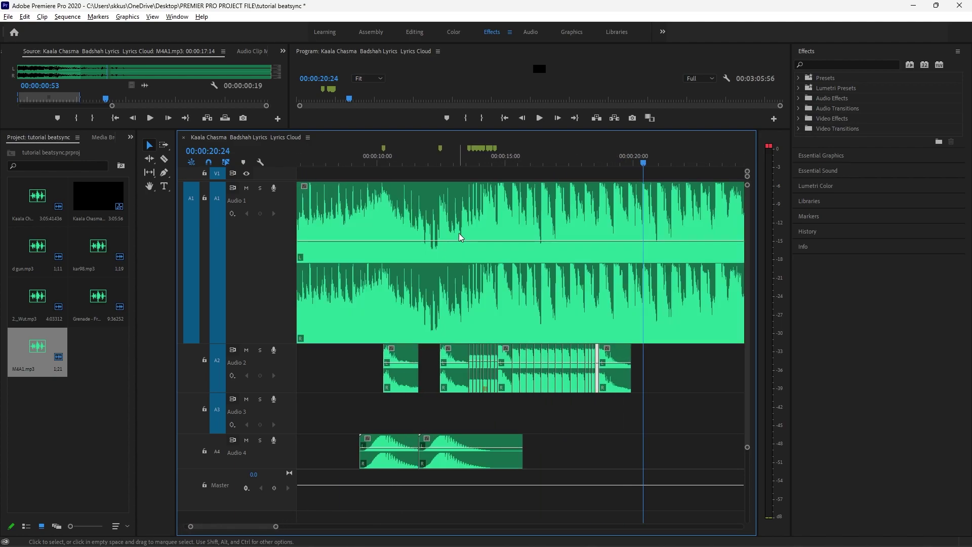
scroll(459, 234, "up", 2)
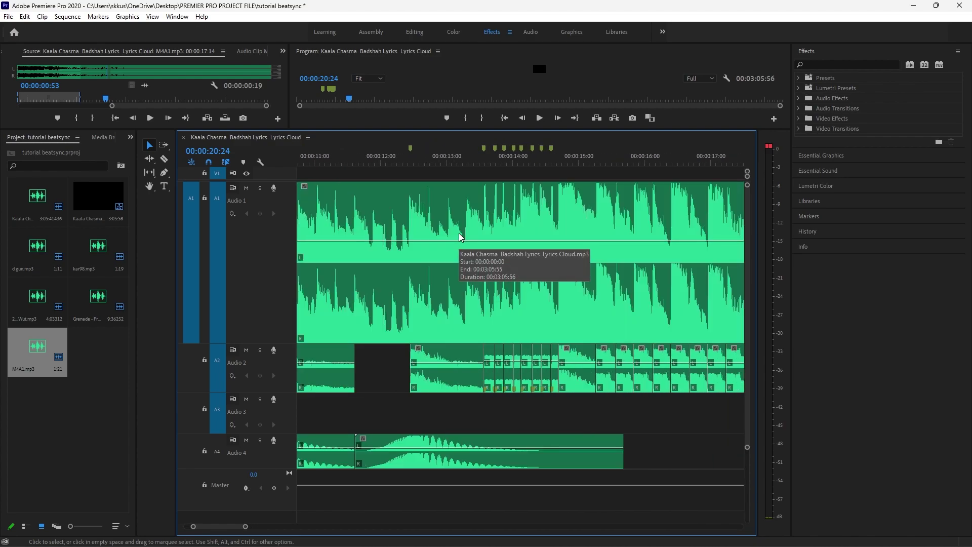
scroll(462, 234, "up", 2)
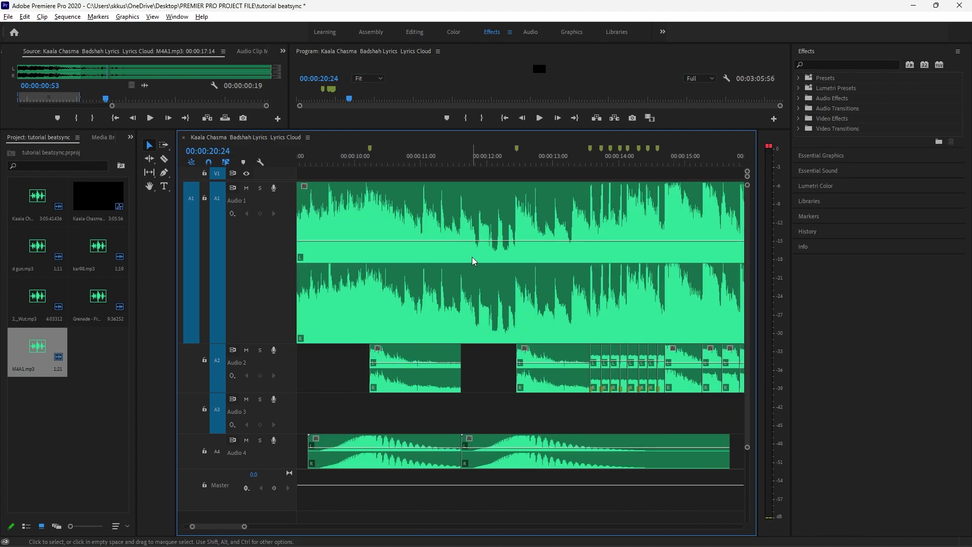
scroll(472, 258, "down", 2)
scroll(475, 259, "down", 2)
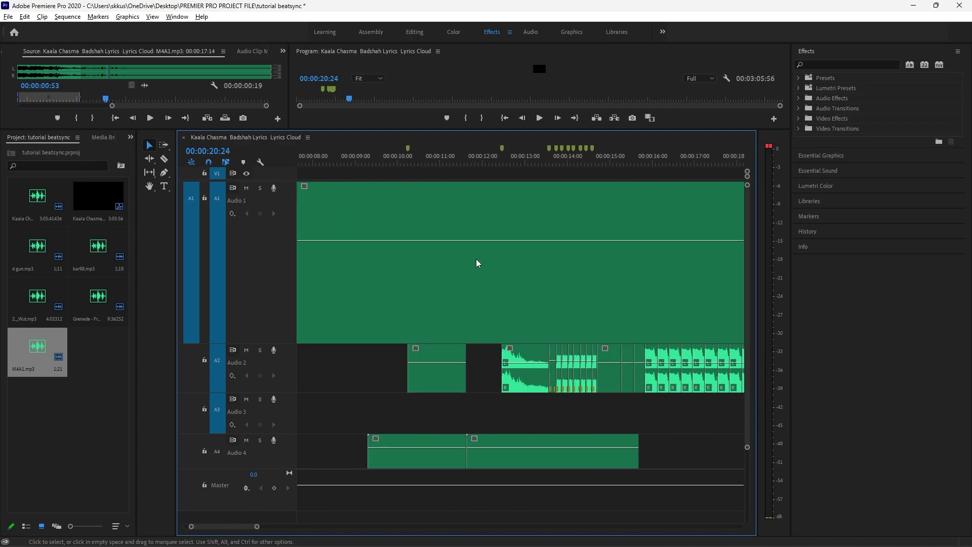
scroll(476, 259, "down", 1)
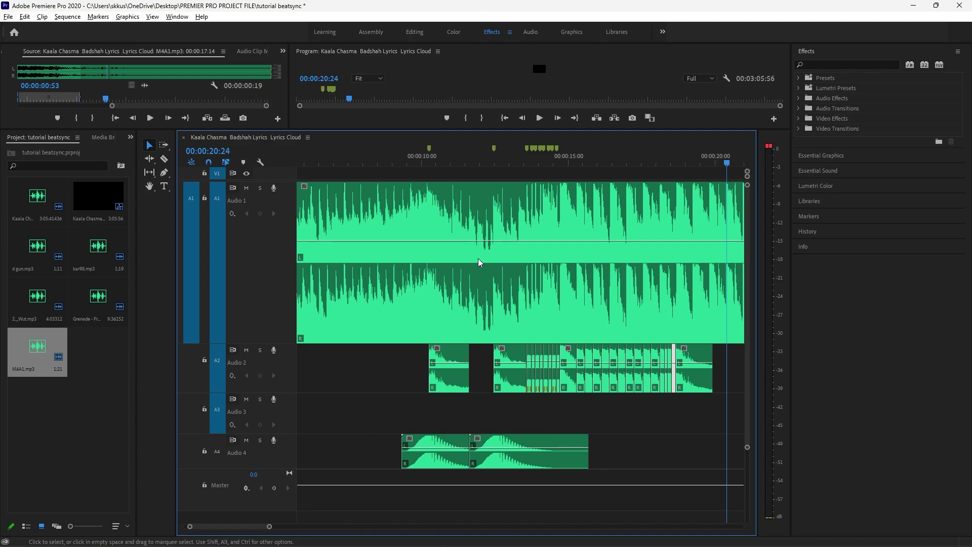
left_click(390, 160)
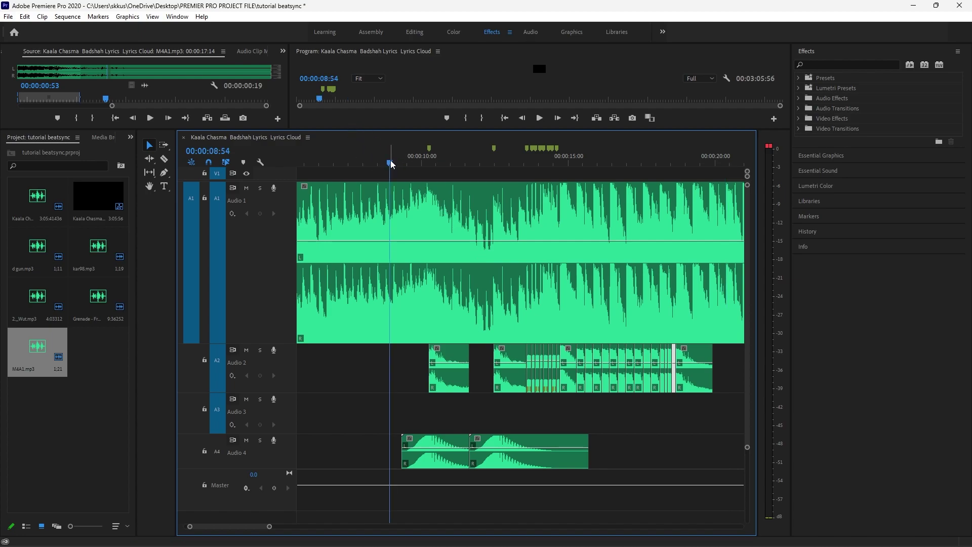
key("space")
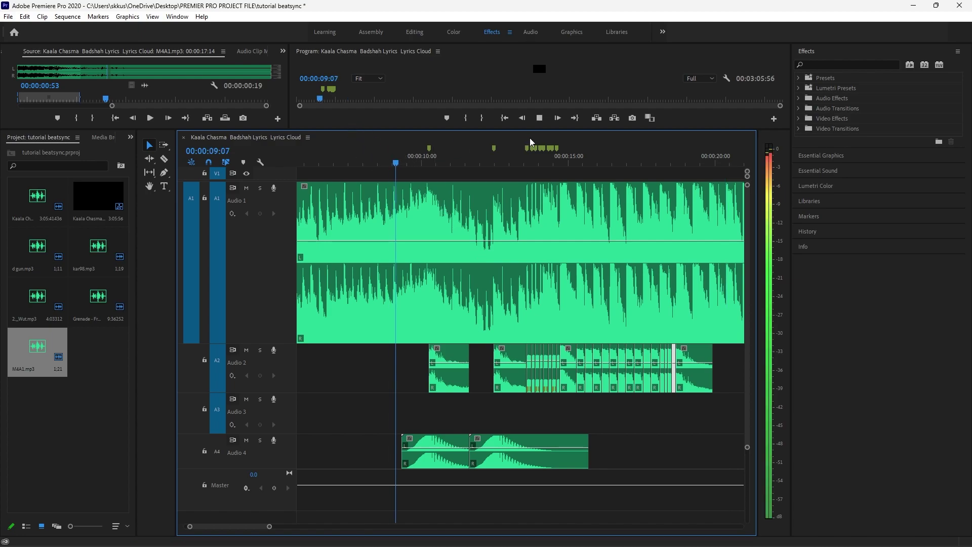
key("space")
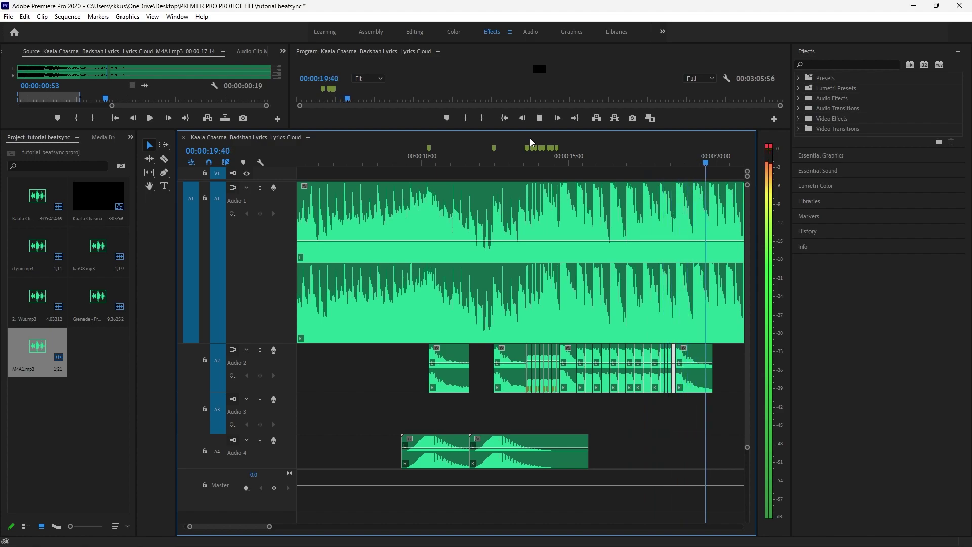
key("space")
scroll(645, 331, "up", 3)
Drop kar98.mp3 onto the timeline near Audio 2 and play back its placement.
scroll(645, 331, "up", 2)
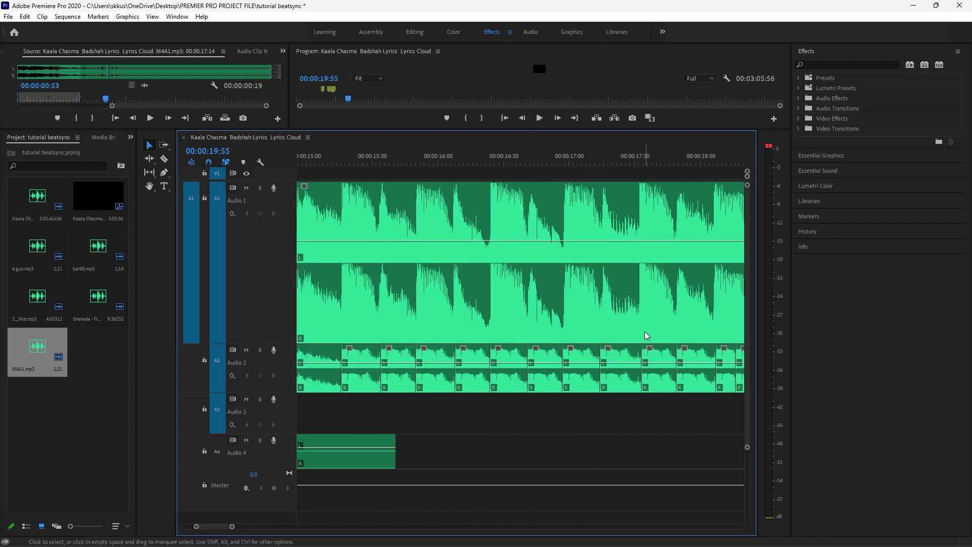
scroll(645, 331, "up", 2)
scroll(628, 317, "up", 1)
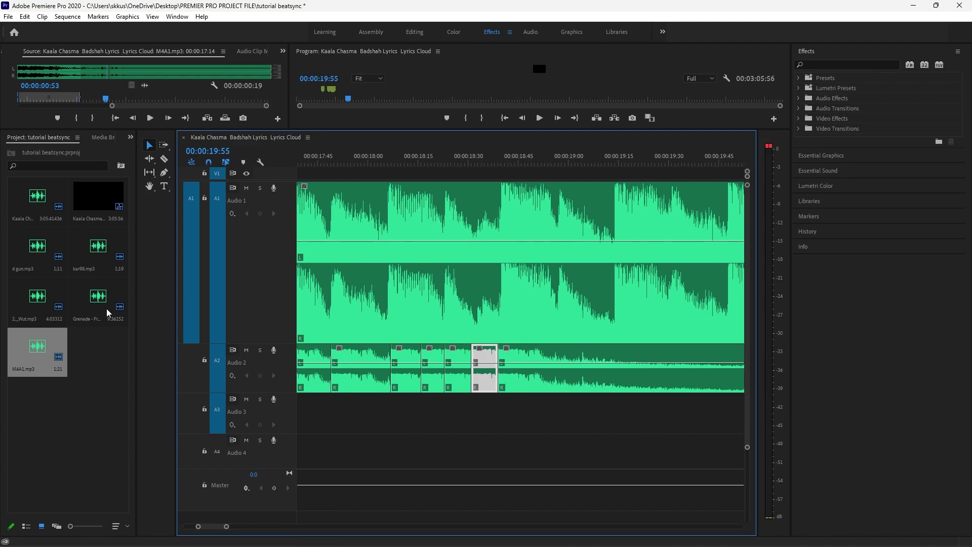
mouse_move(96, 263)
left_mouse_down()
mouse_move(555, 397)
mouse_move(530, 417)
mouse_move(518, 381)
left_mouse_up()
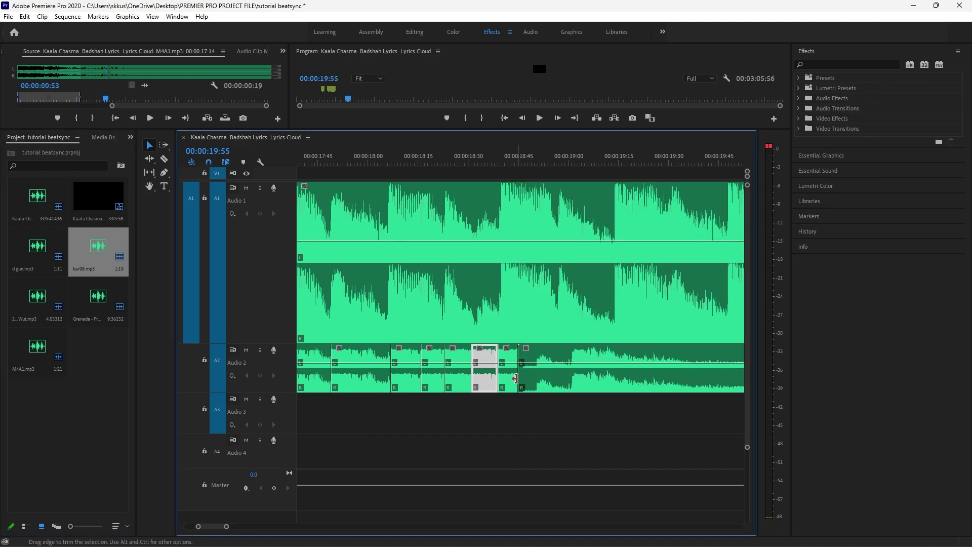
left_click(321, 161)
key("space")
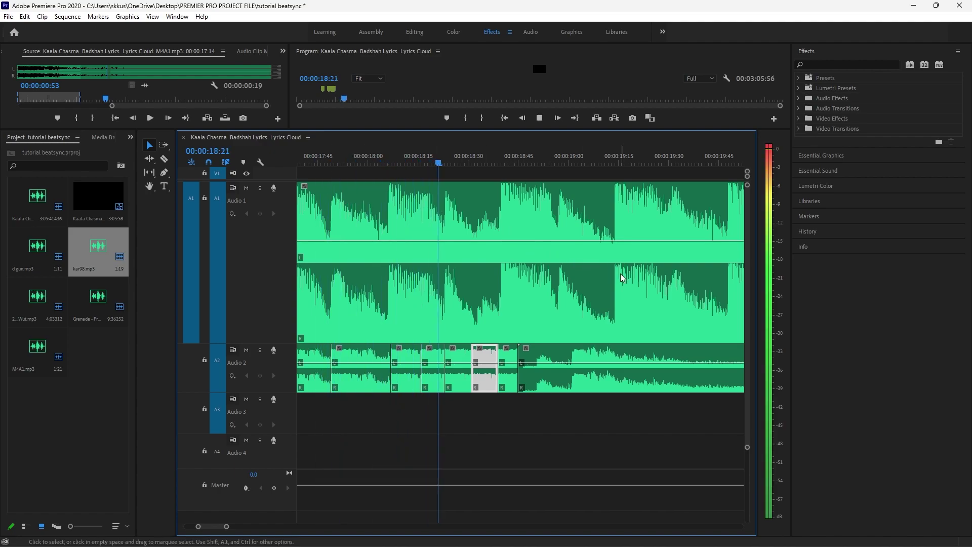
key("space")
Trim the start of the kar98 clip later and replay from about 17:46.
mouse_move(521, 370)
left_mouse_down()
mouse_move(569, 370)
mouse_move(542, 369)
left_mouse_up()
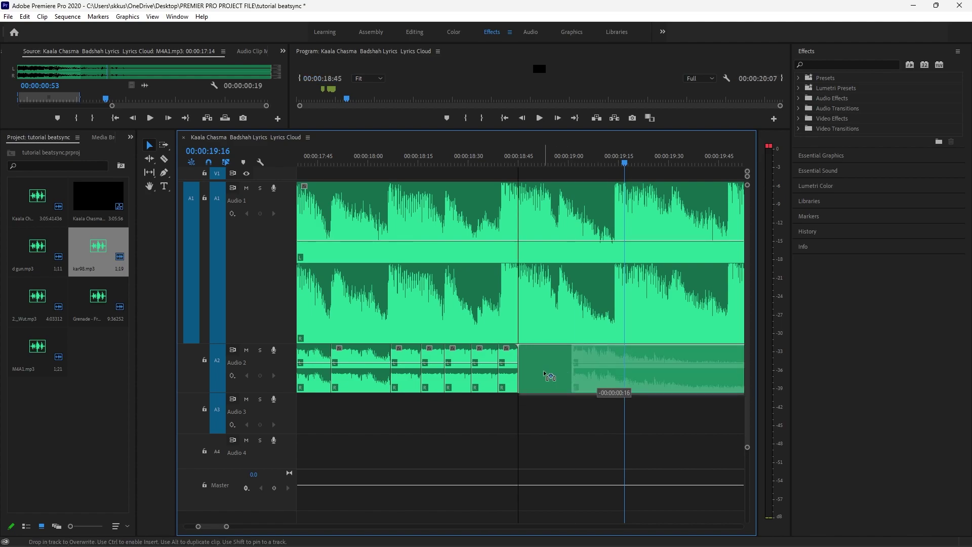
left_click(319, 160)
key("space")
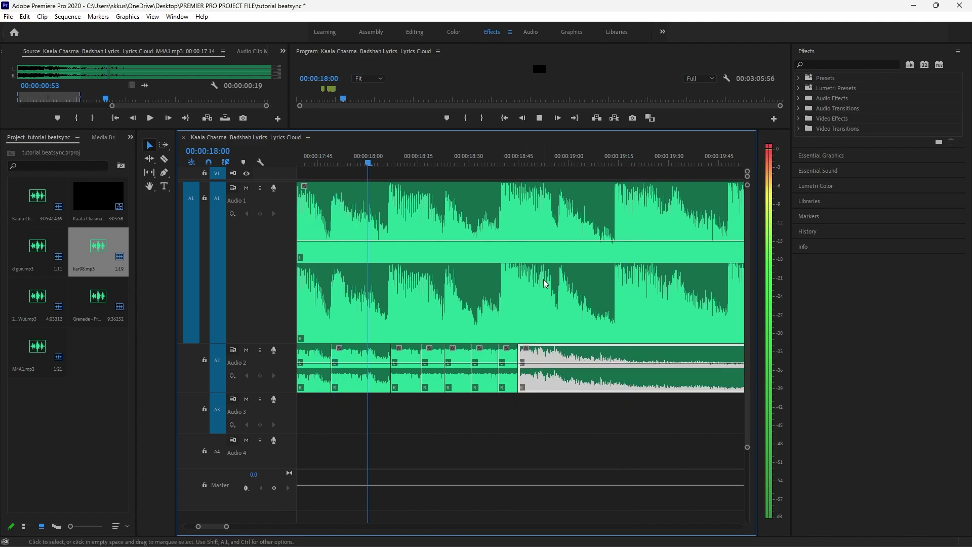
key("space")
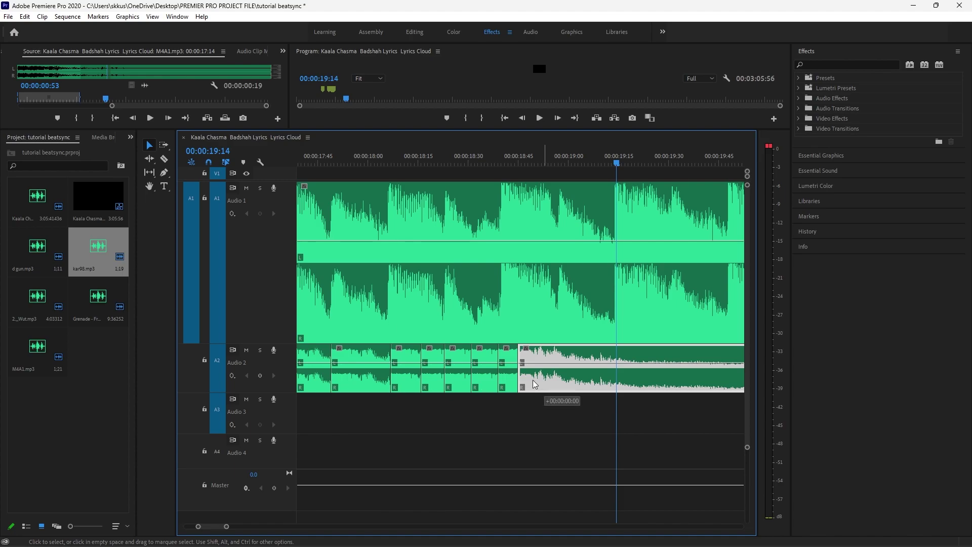
Shift the kar98 clip six frames earlier, then drop another kar98 copy onto Audio 3.
left_click_drag(533, 380, 524, 380)
left_click(316, 160)
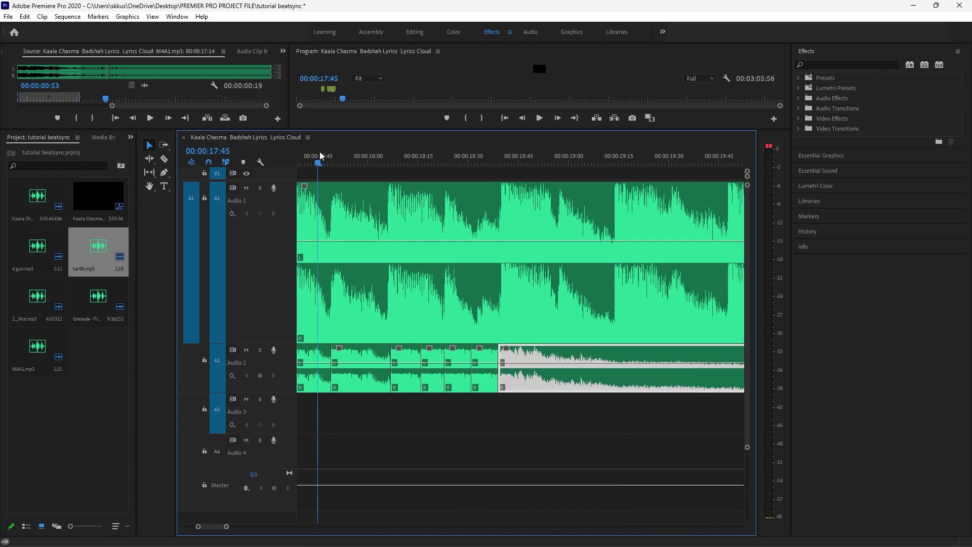
key("space")
key("space")
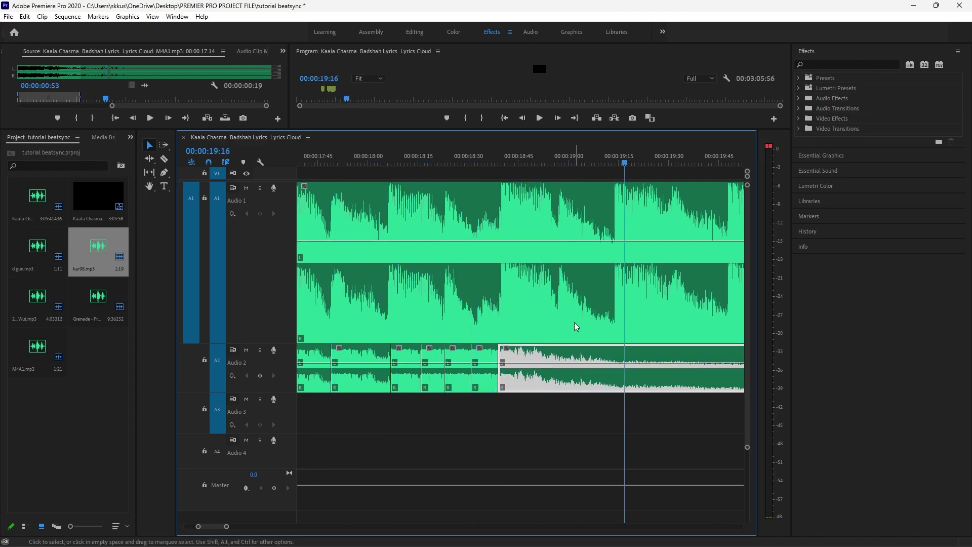
key("ctrl+z")
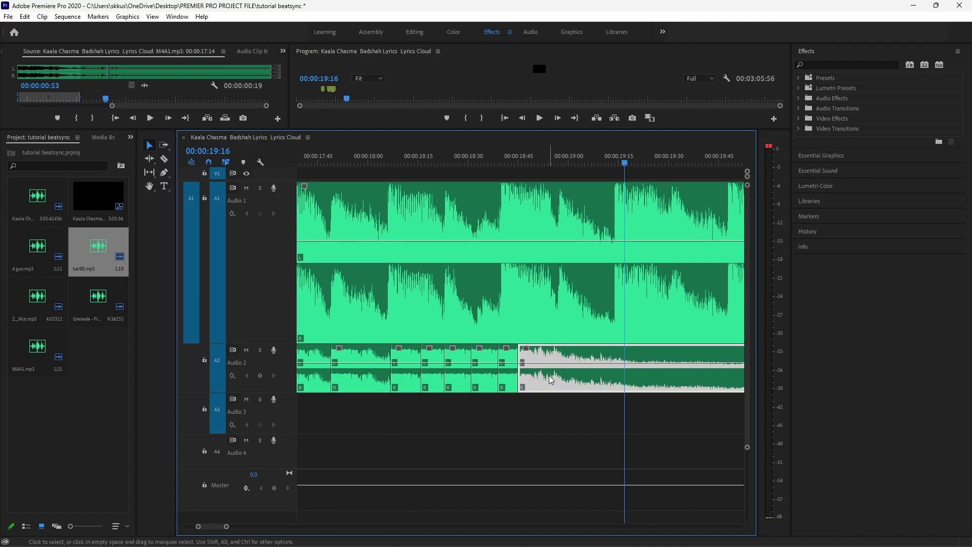
key("ctrl+z")
key("ctrl+shift+z")
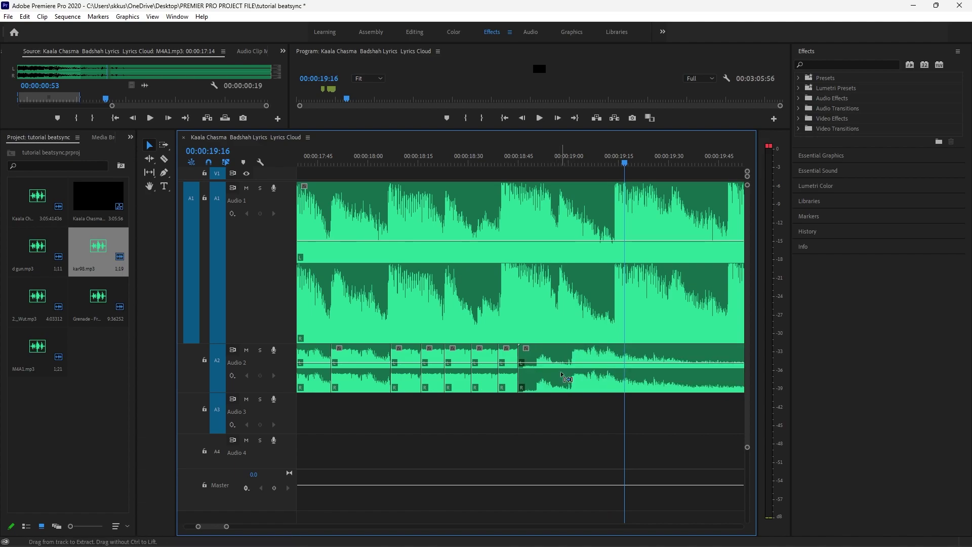
key("ctrl+shift+z")
left_click_drag(97, 250, 562, 415)
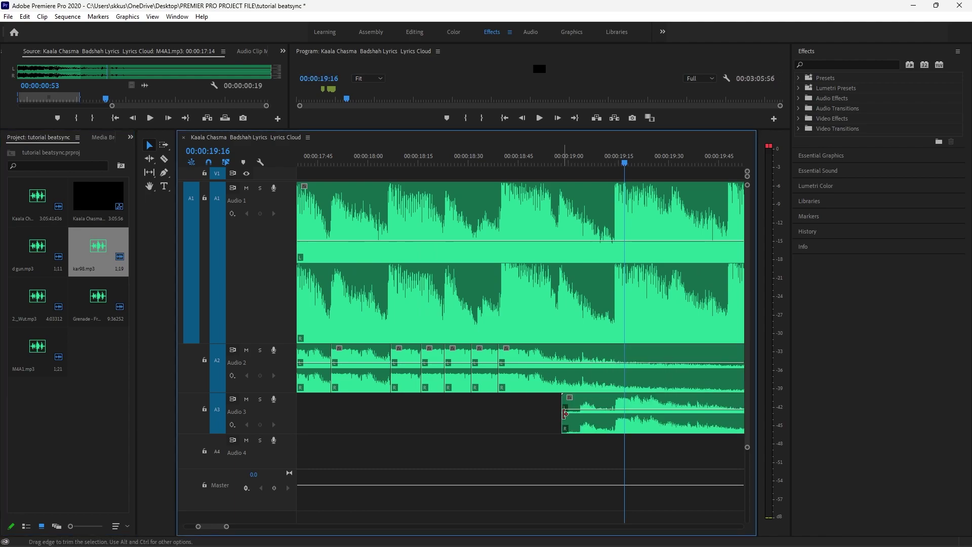
Place the kar98 clip on Audio 3 near 19:00, nudge it earlier, and preview from 17:48.
left_click_drag(624, 414, 597, 419)
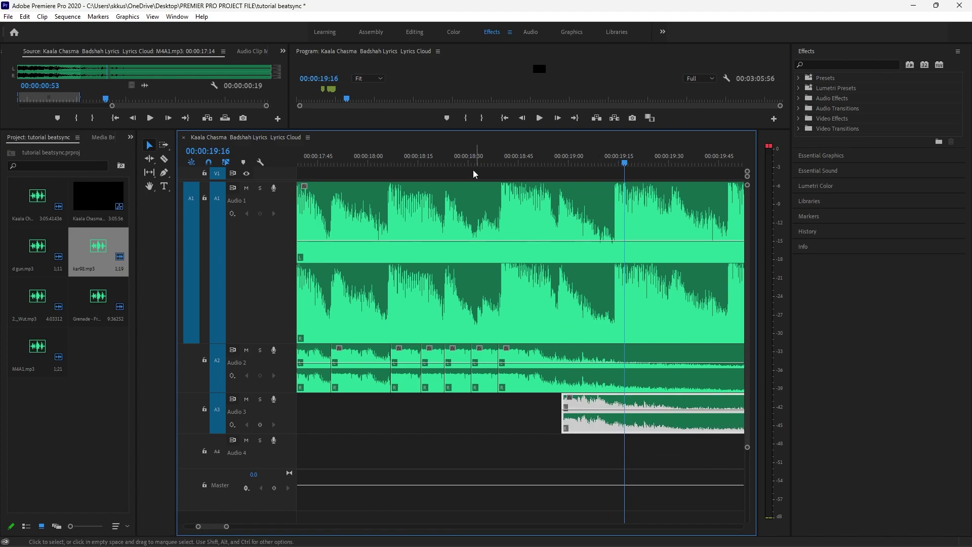
left_click(371, 157)
key("space")
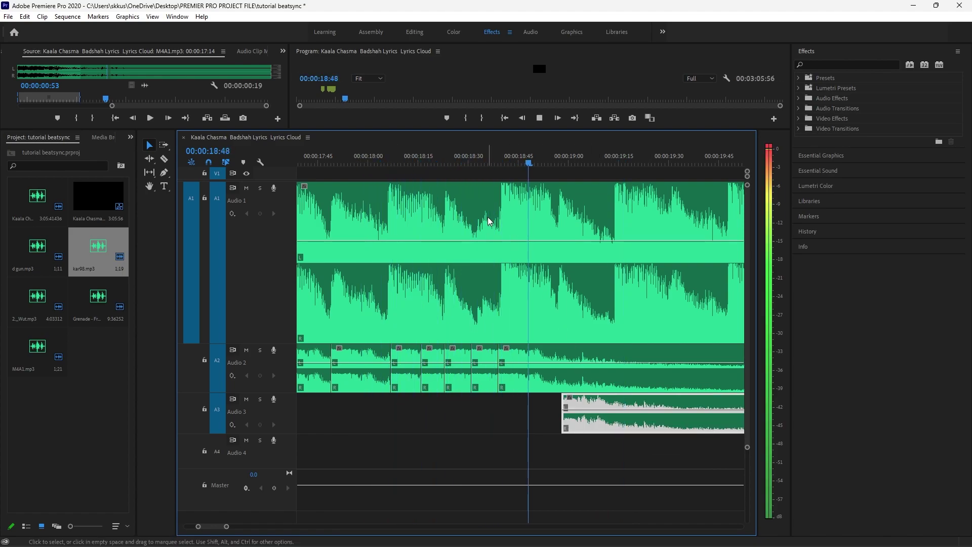
key("space")
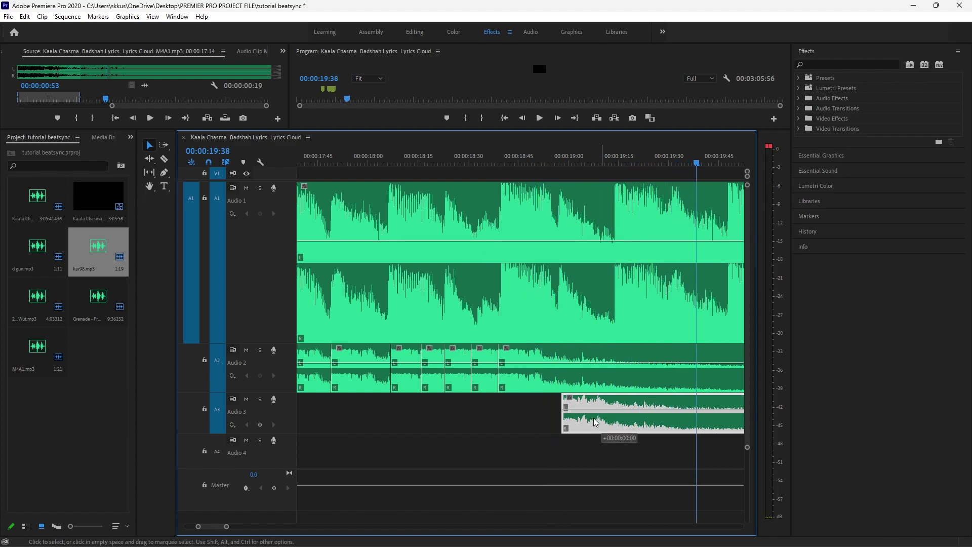
left_click_drag(602, 419, 572, 417)
left_click(386, 160)
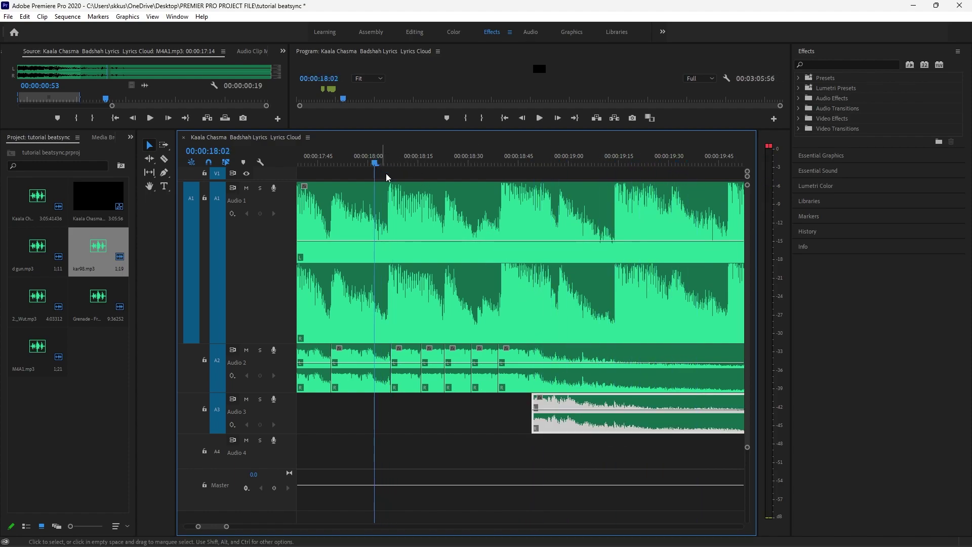
key("space")
key("space")
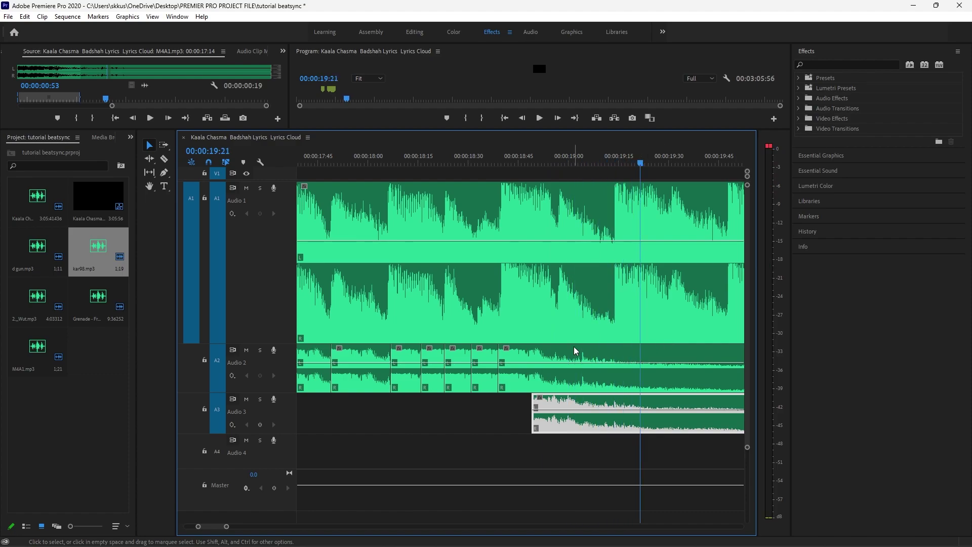
left_click(327, 159)
key("space")
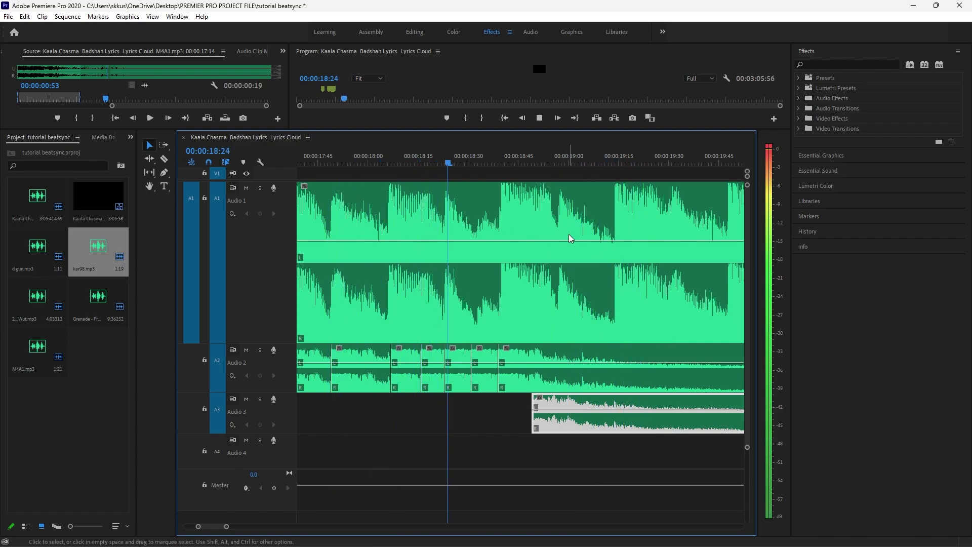
key("space")
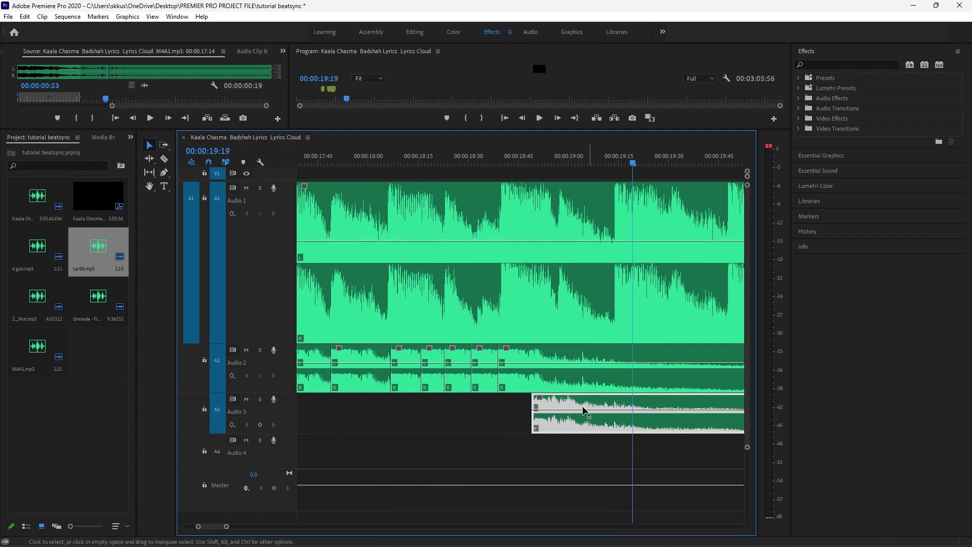
Move the kar98 clip later to about 19:12 and replay from 18:01 to confirm.
left_click_drag(619, 424, 646, 417)
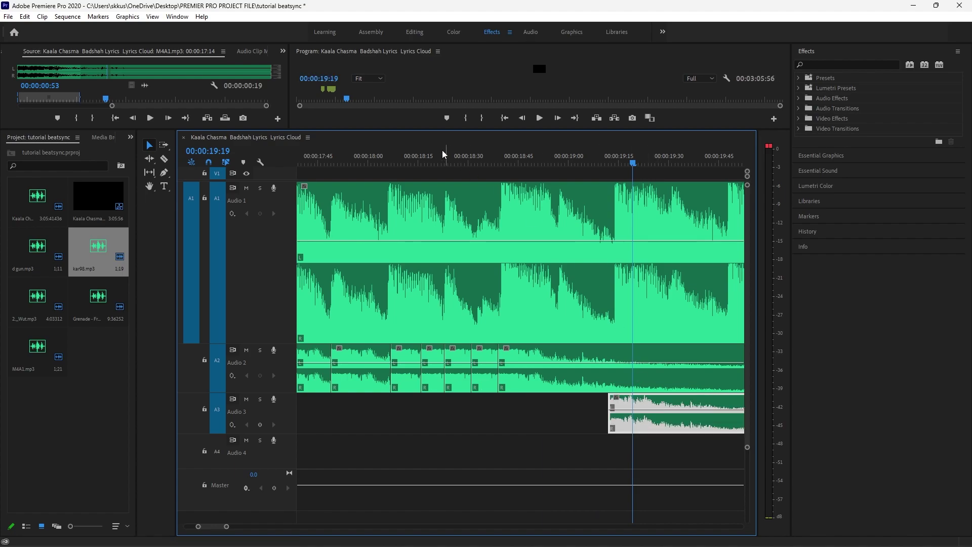
left_click(371, 159)
key("space")
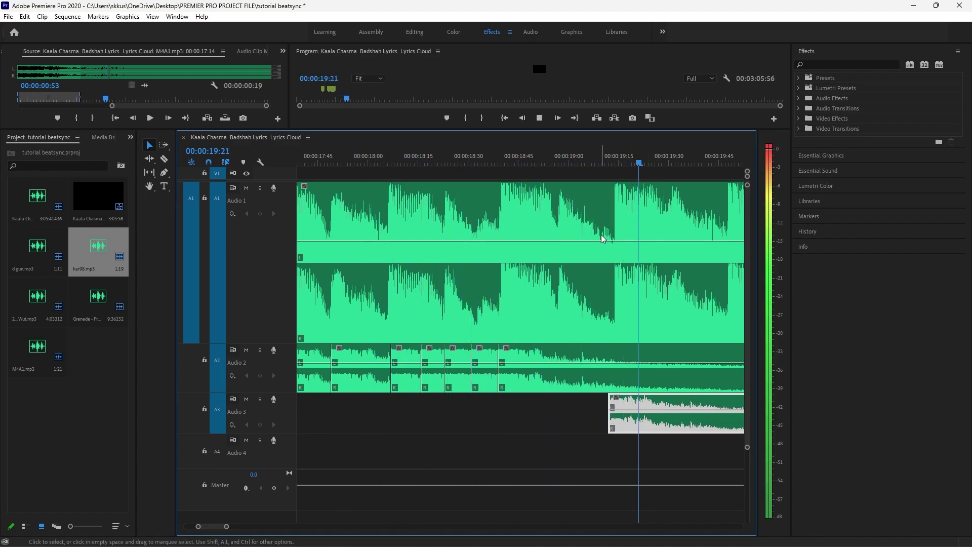
key("space")
scroll(576, 250, "up", 10)
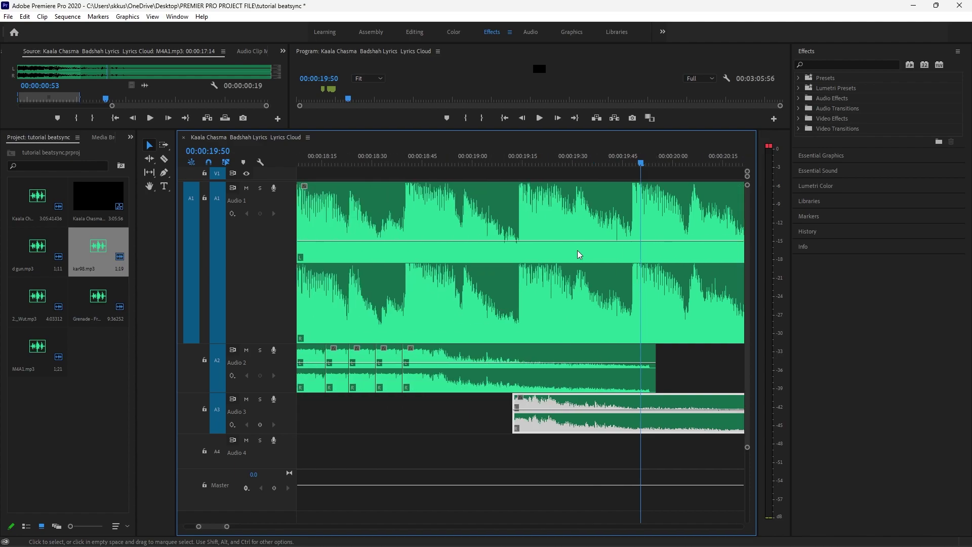
Move the kar98 clip from Audio 3 onto Audio 2 and play it back from about 17:40.
left_click_drag(536, 419, 550, 379)
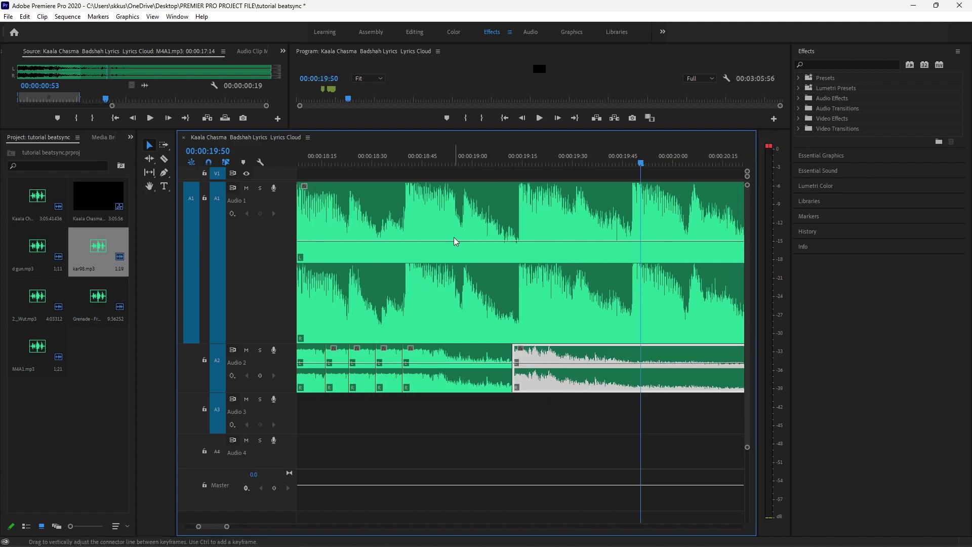
scroll(465, 345, "up", 3)
scroll(466, 345, "up", 2)
left_click(338, 160)
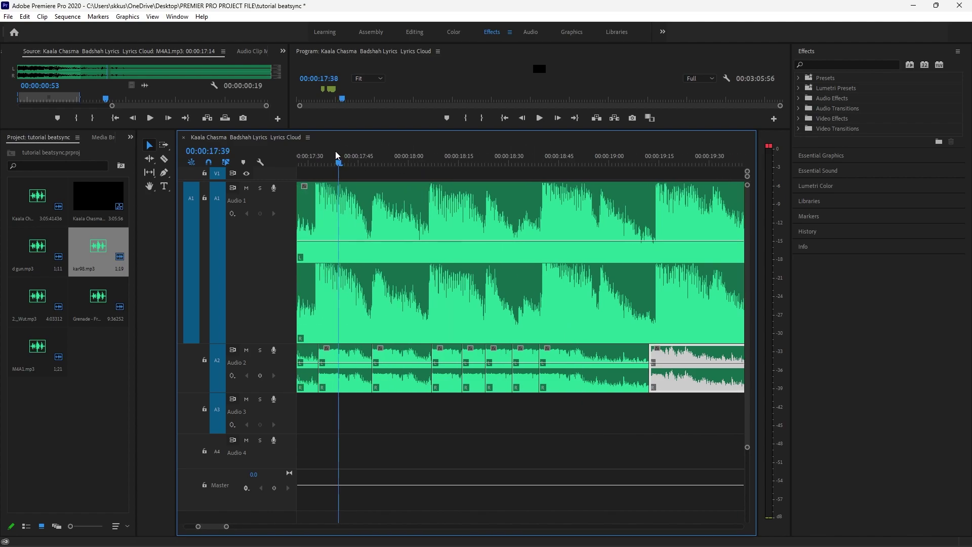
key("space")
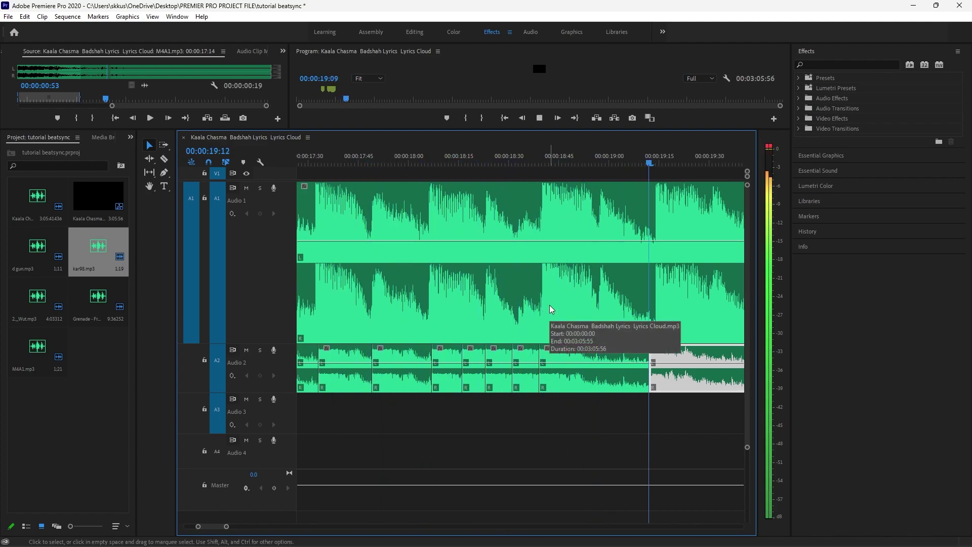
key("space")
Zoom the timeline out to see more of the clips.
scroll(556, 308, "up", 4)
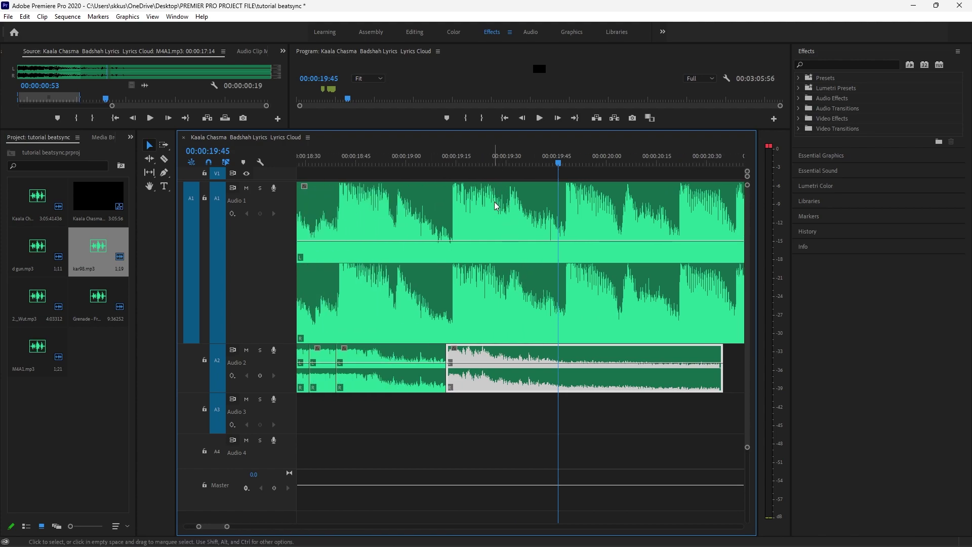
scroll(587, 378, "up", 2)
scroll(587, 377, "up", 2)
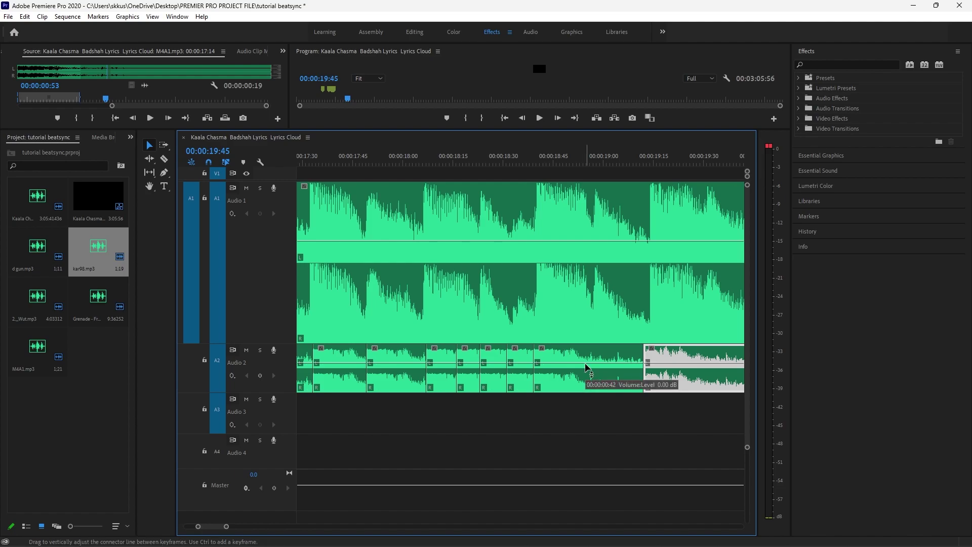
key("minus")
key("minus")
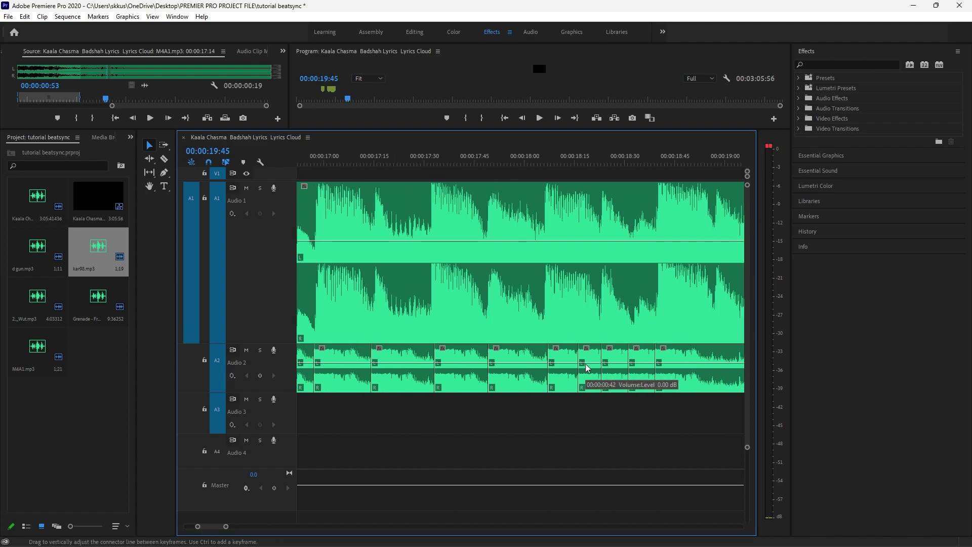
key("minus")
Move the Audio 4 sound effect onto Audio 3, slide it to about 18:16, and preview.
left_click_drag(408, 455, 666, 416)
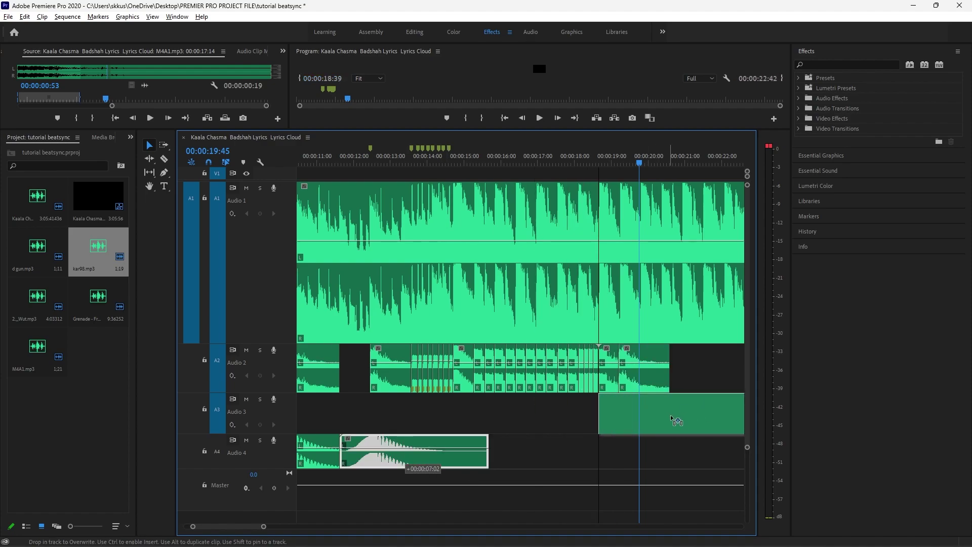
key("equal")
key("equal")
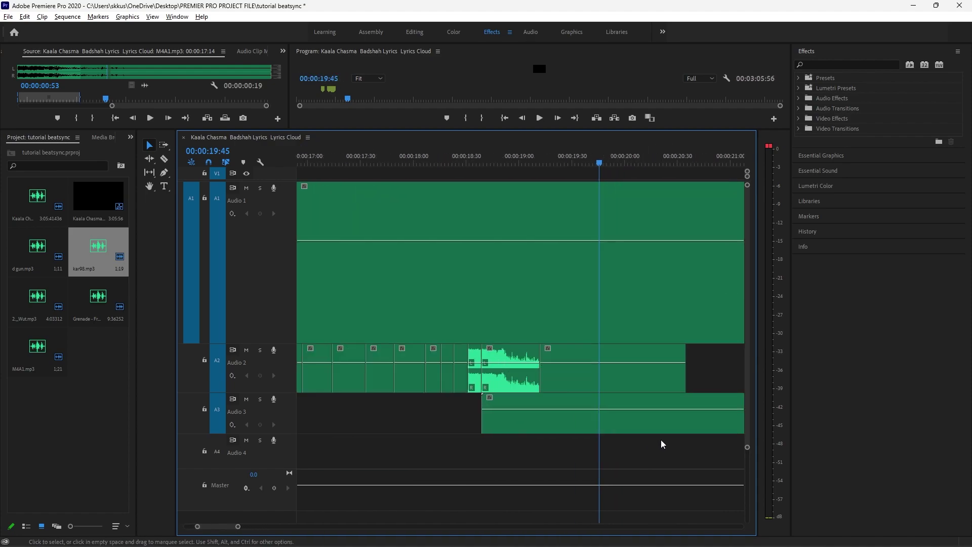
left_click(579, 426)
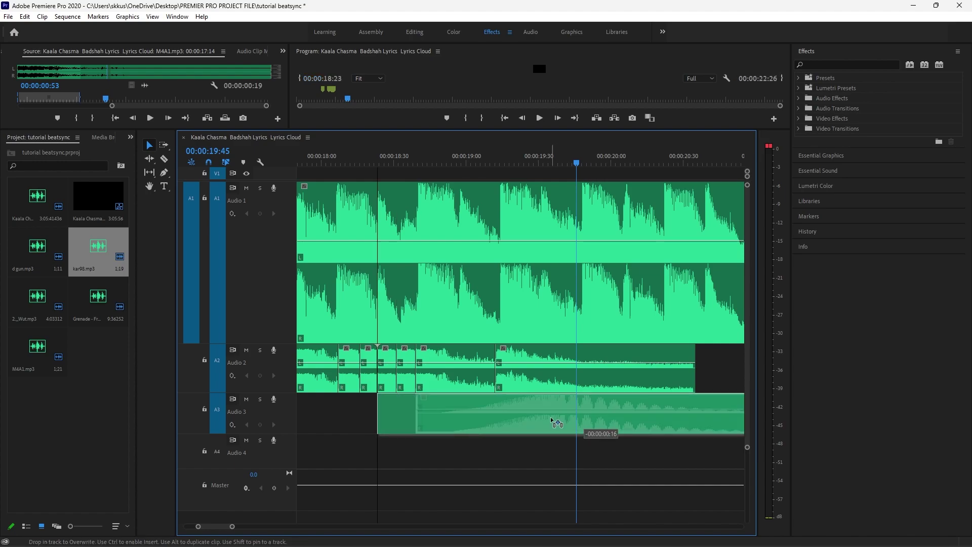
left_click_drag(579, 427, 551, 417)
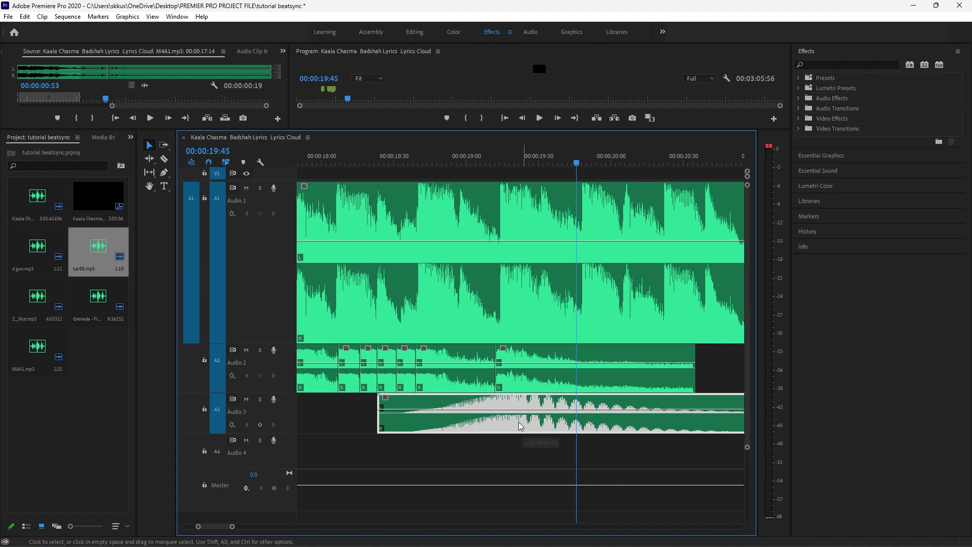
left_click_drag(519, 420, 502, 421)
left_click(321, 158)
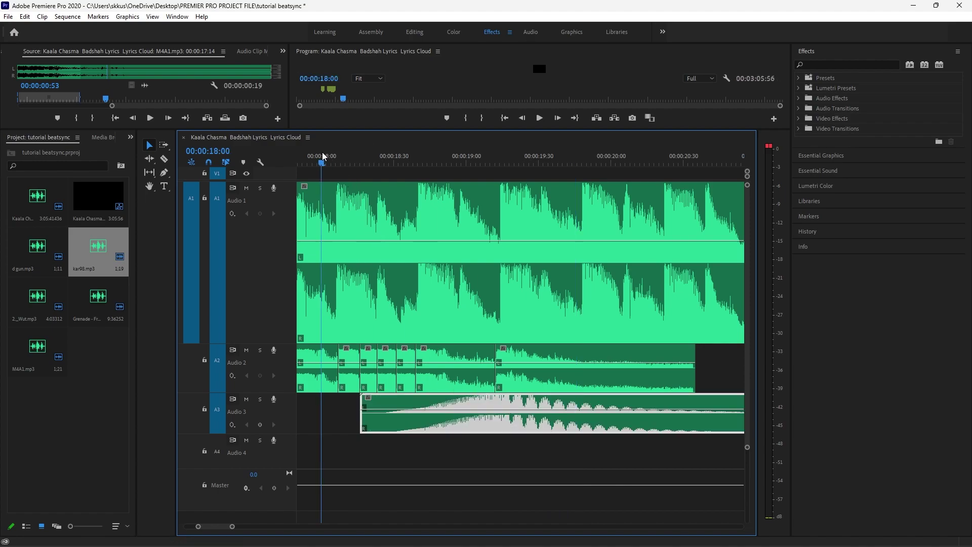
key("space")
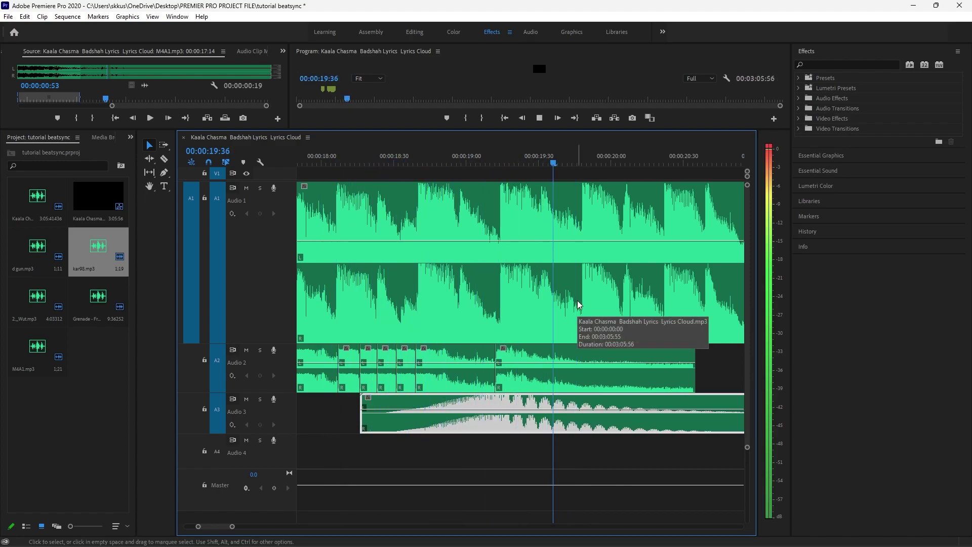
key("space")
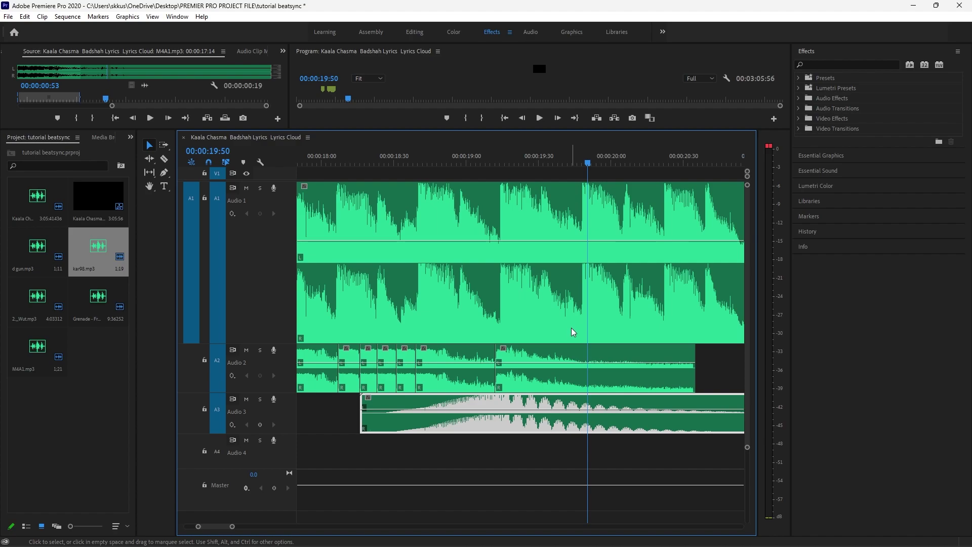
Review the timeline clips on A1–A4 and save the tutorial beatsync project with Ctrl+S.
scroll(571, 327, "up", 3)
scroll(572, 330, "up", 1)
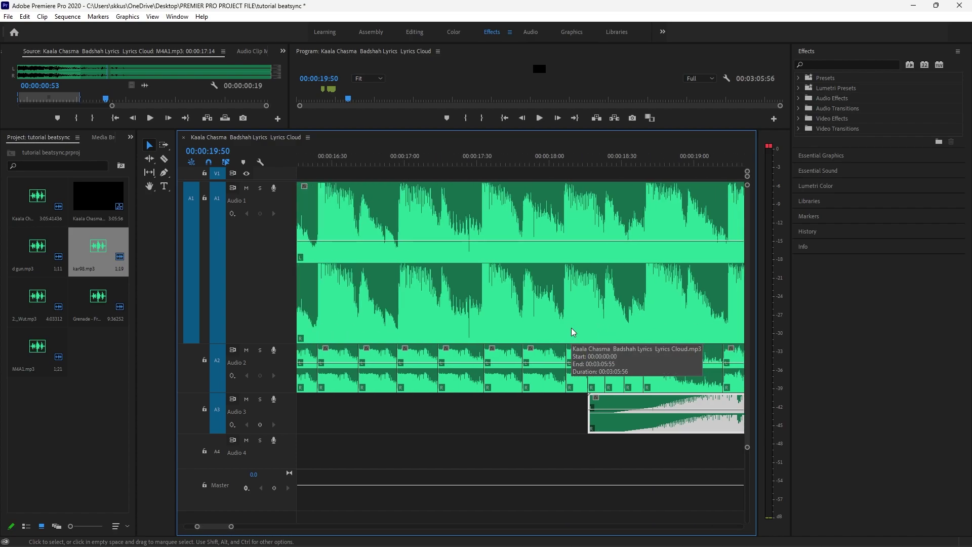
scroll(573, 332, "up", 1)
scroll(573, 331, "up", 1)
scroll(573, 332, "up", 1)
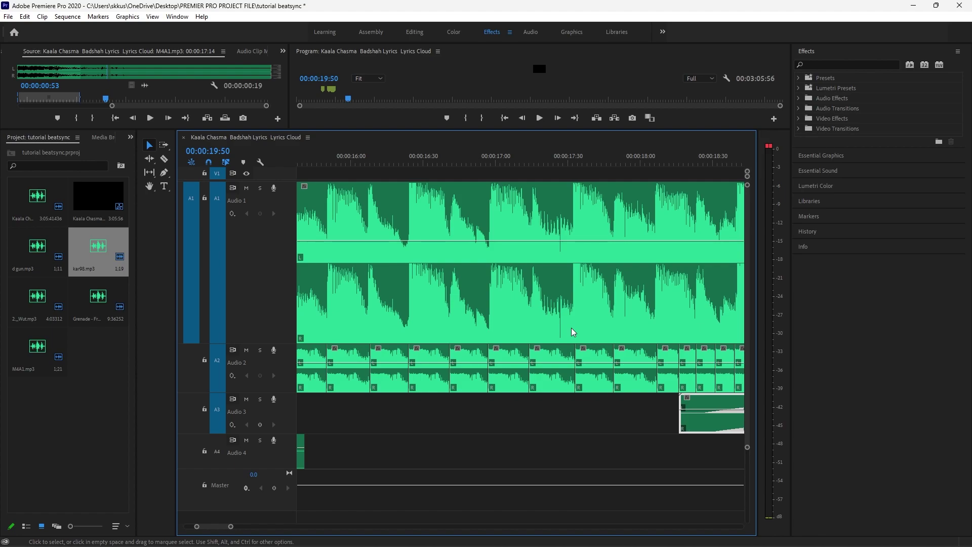
key("ctrl+s")
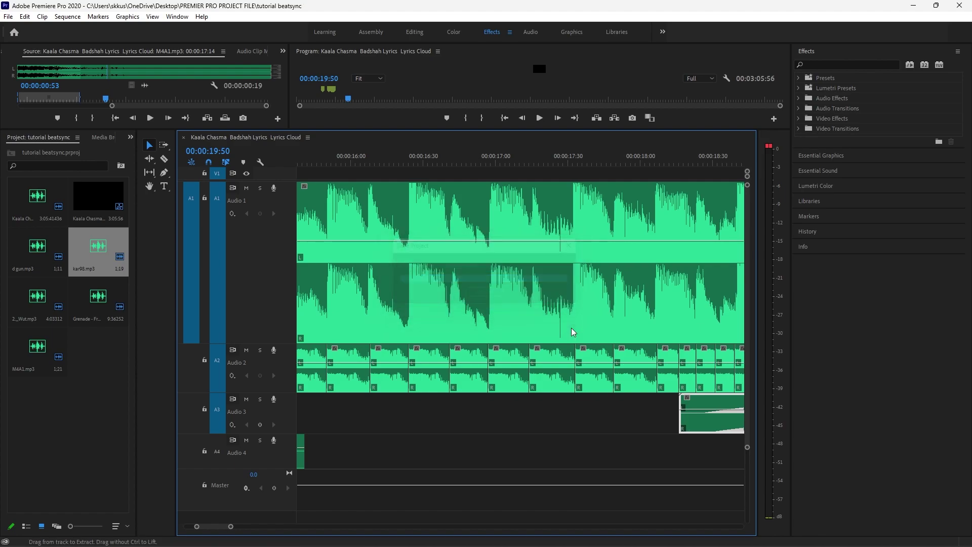
scroll(584, 361, "down", 5)
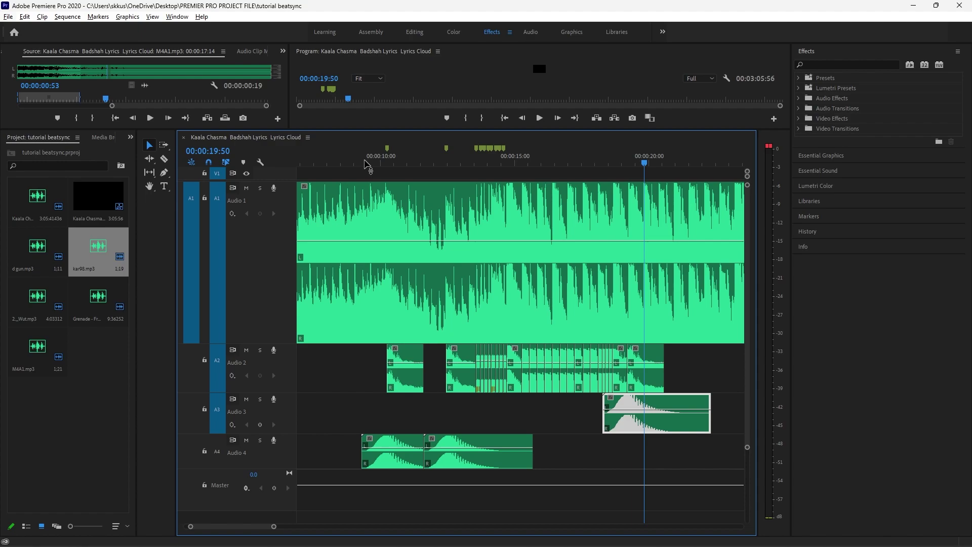
left_click(363, 162)
left_click_drag(365, 161, 355, 165)
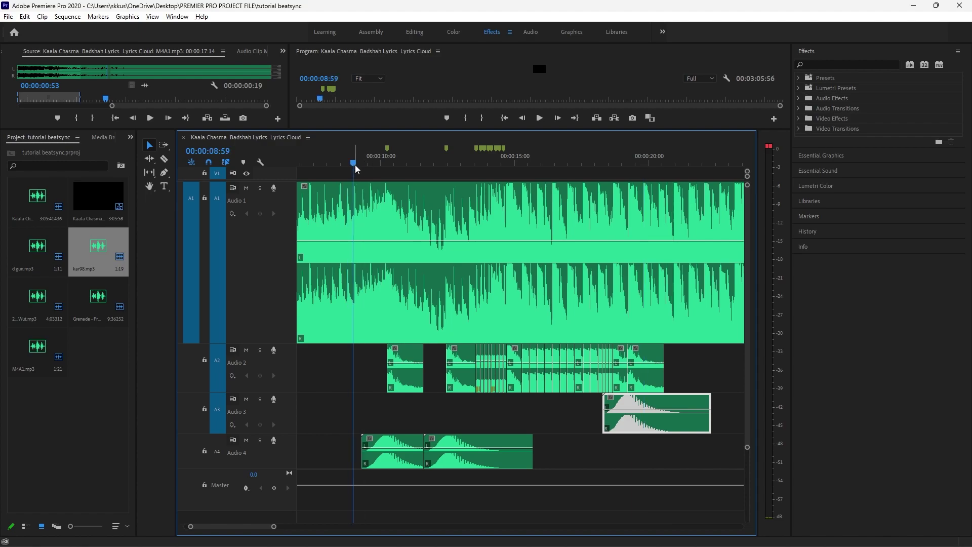
key("space")
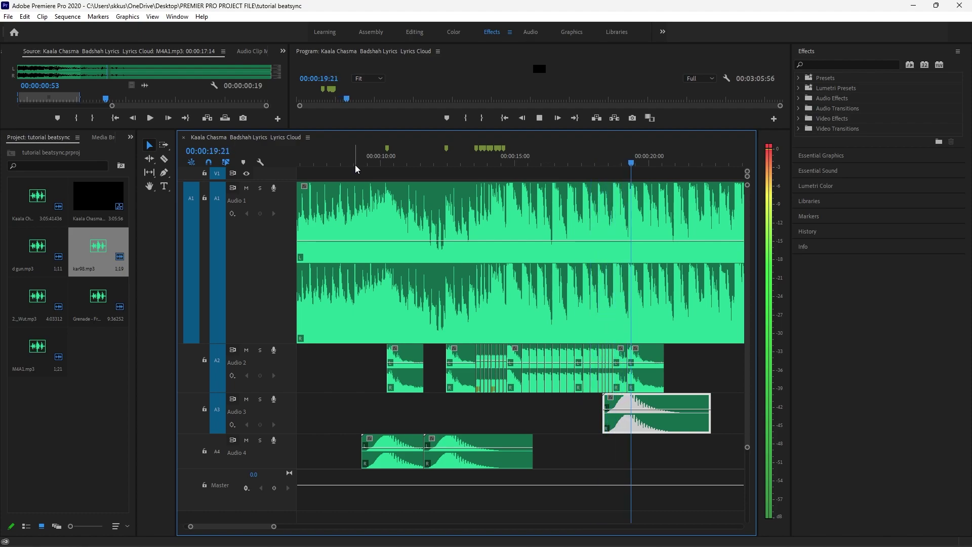
key("space")
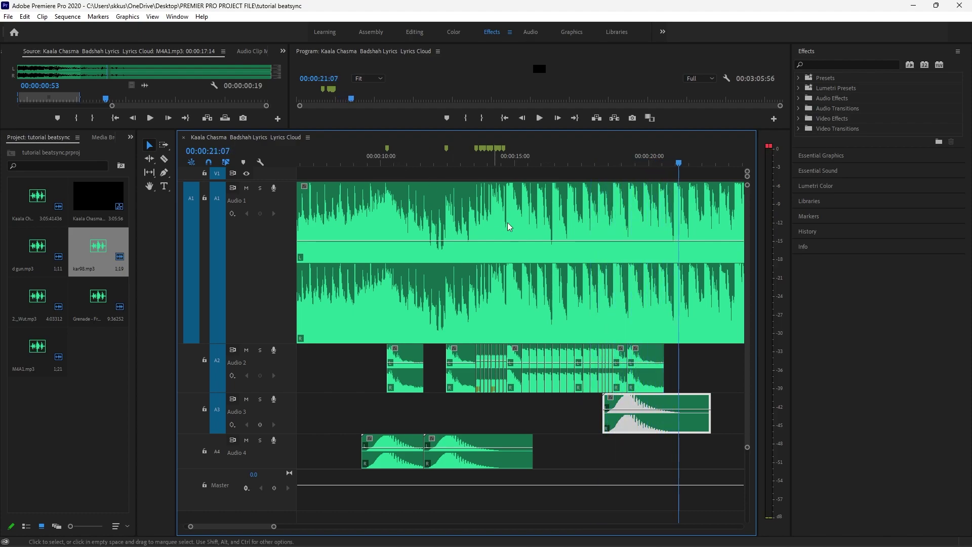